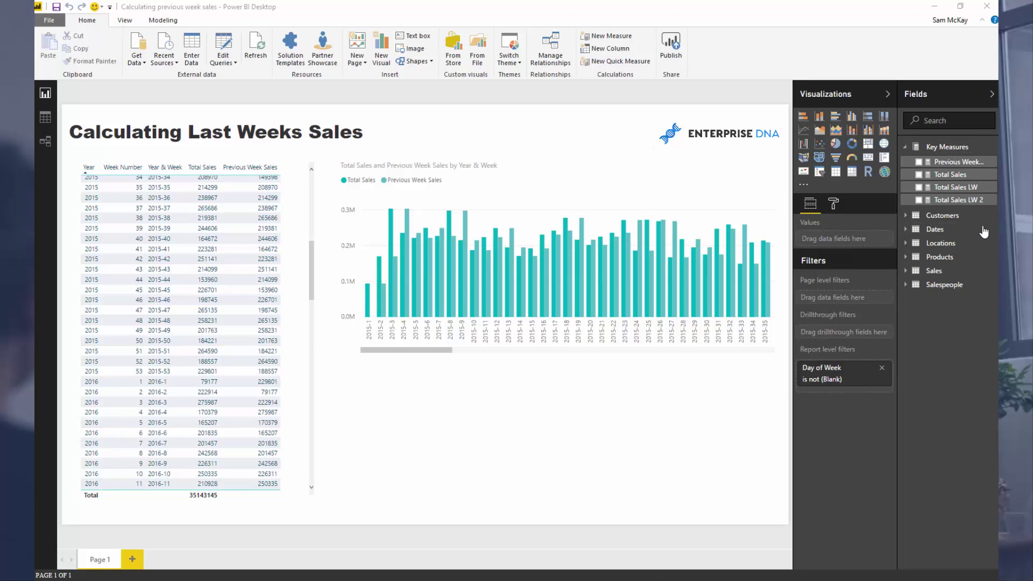
# Edit Total Sales LW 2 to CALCULATE( [Total Sales], DATEADD( Dates[Date], -1, DAY )), keeping DAY, and commit it.
pyautogui.click(960, 200)
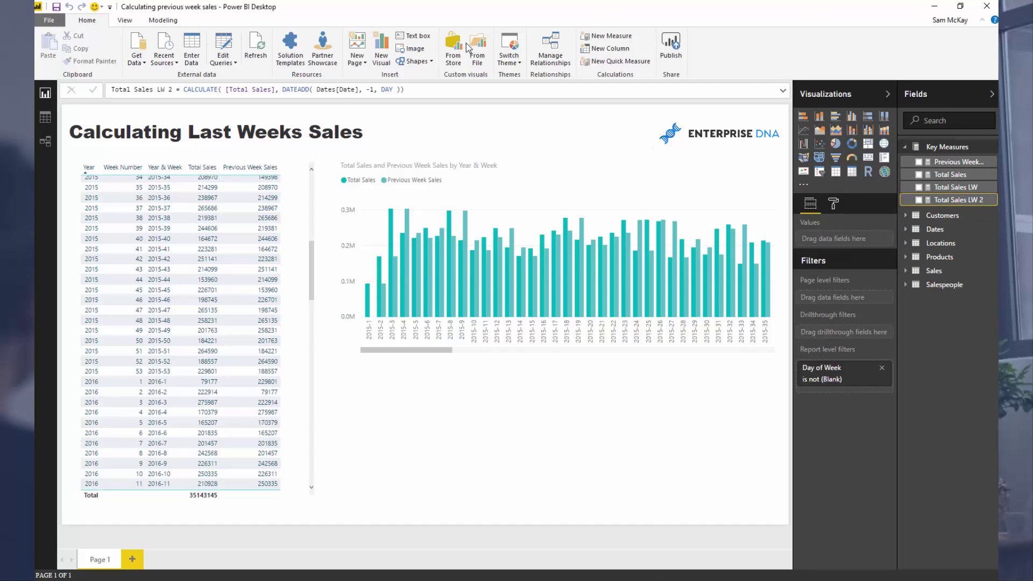
pyautogui.click(393, 89)
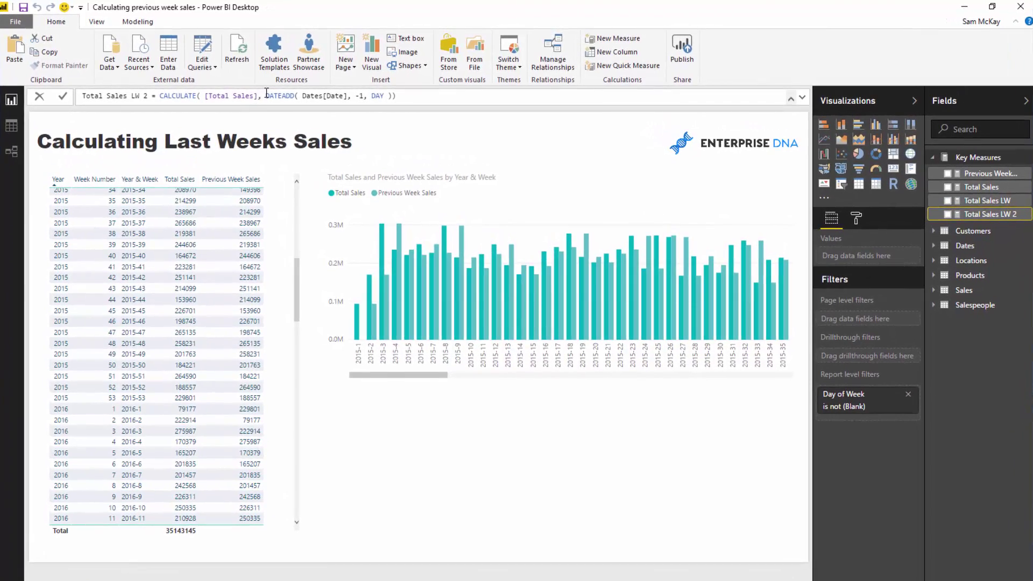
pyautogui.click(282, 89)
pyautogui.doubleClick(284, 95)
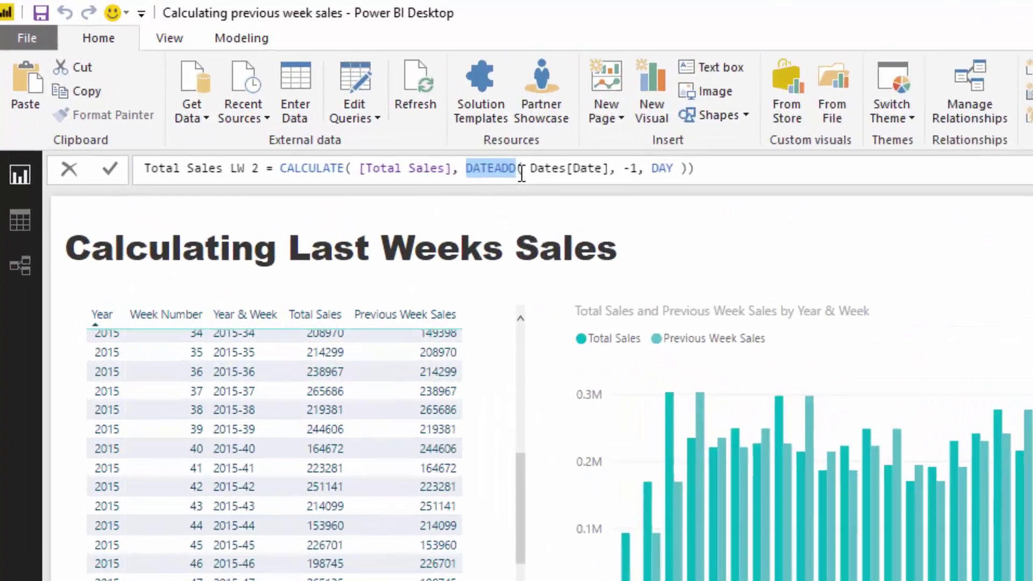
pyautogui.click(296, 97)
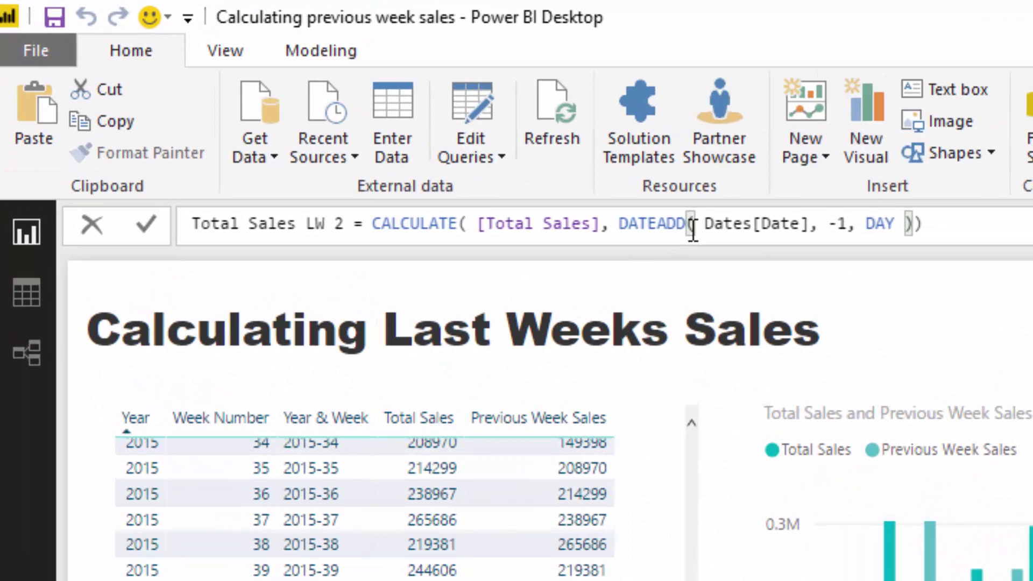
pyautogui.click(895, 223)
pyautogui.press('BackSpace')
pyautogui.press('BackSpace')
pyautogui.press('BackSpace')
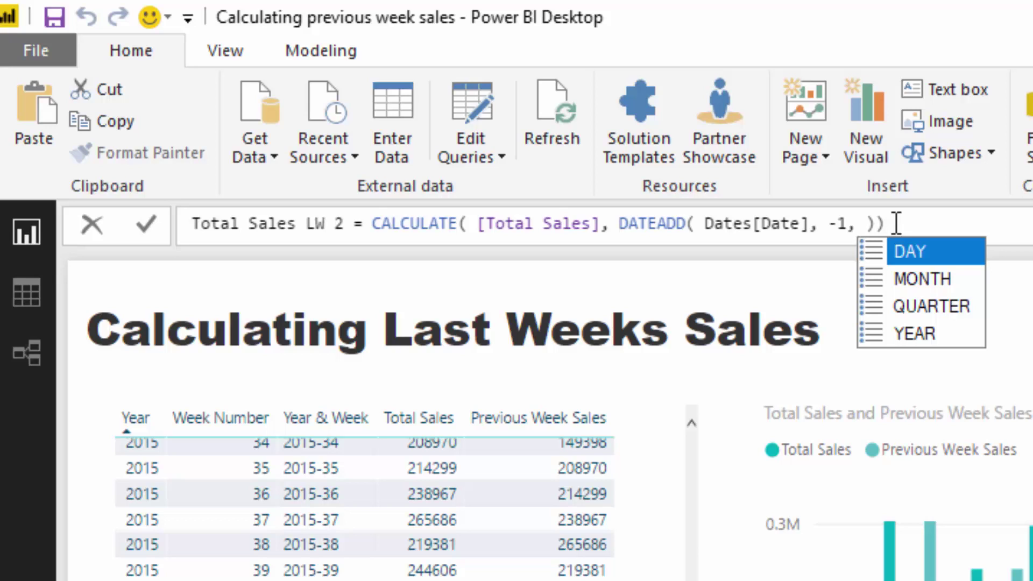
pyautogui.press('Tab')
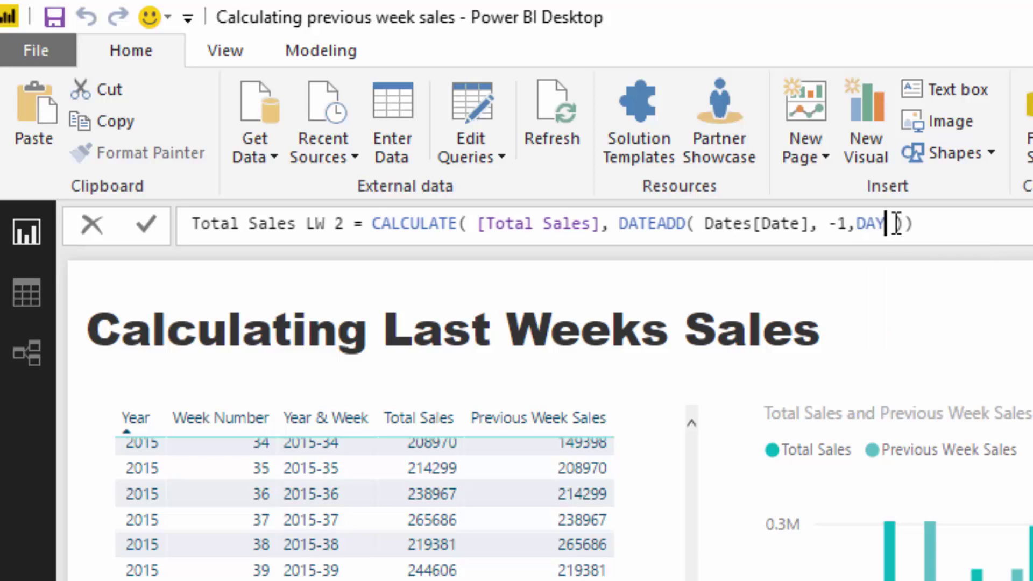
pyautogui.click(857, 224)
pyautogui.click(991, 232)
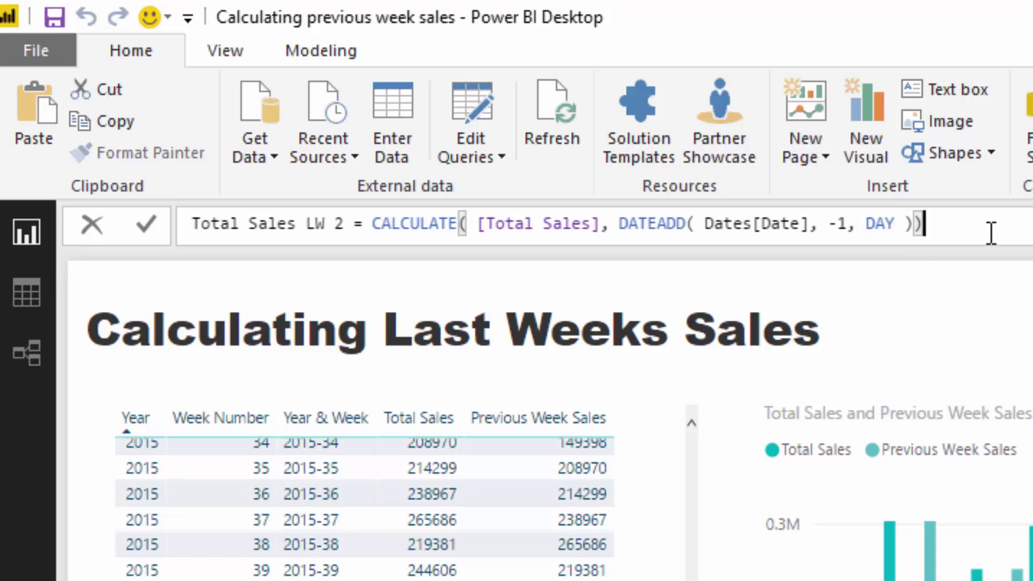
pyautogui.press('Return')
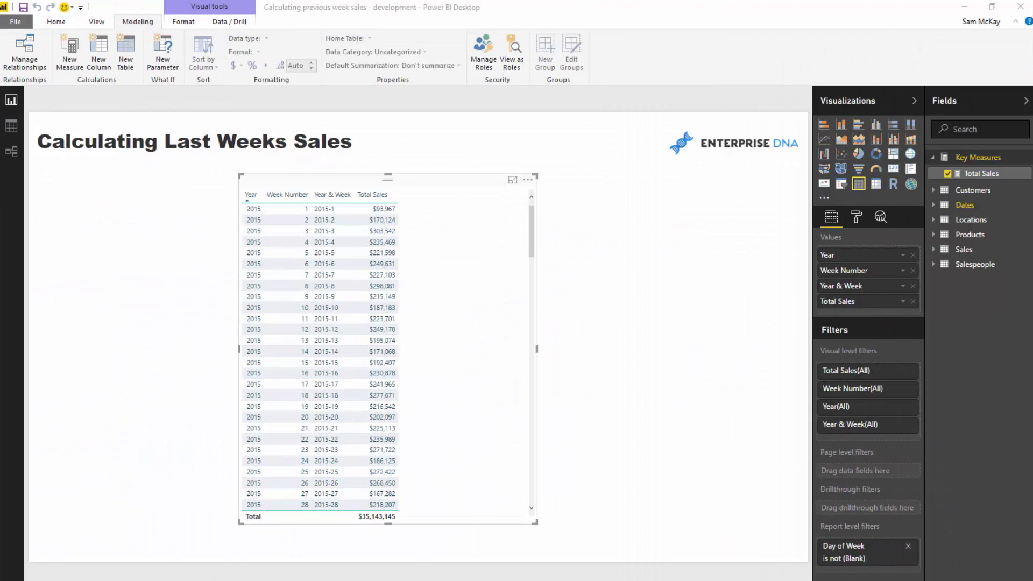
# Nudge the weekly Total Sales table slightly to the right on the development report.
pyautogui.moveTo(461, 184); pyautogui.dragTo(469, 183)
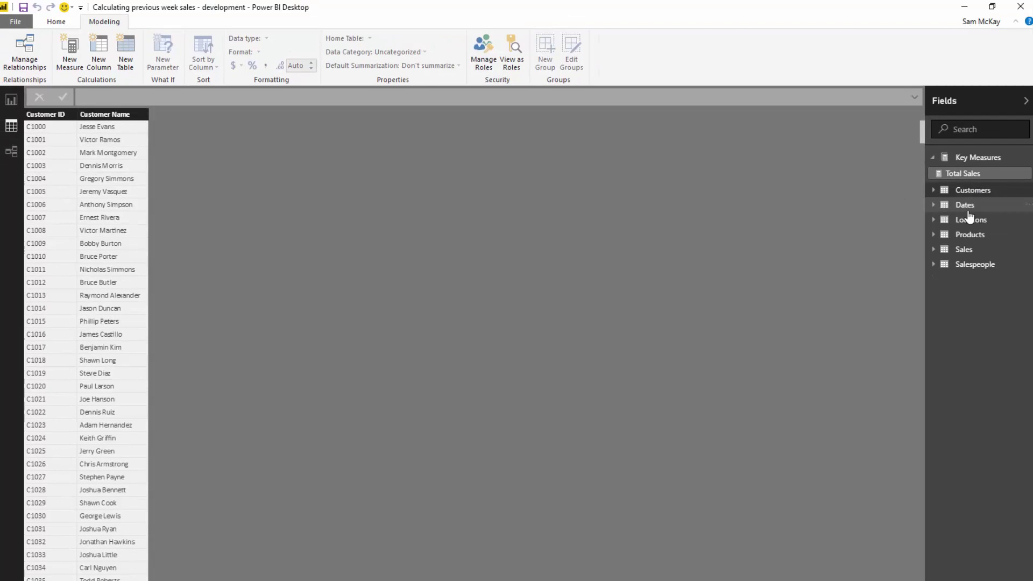
# Inspect the Dates table's Week Number and Year & Week columns in Data view.
pyautogui.click(963, 208)
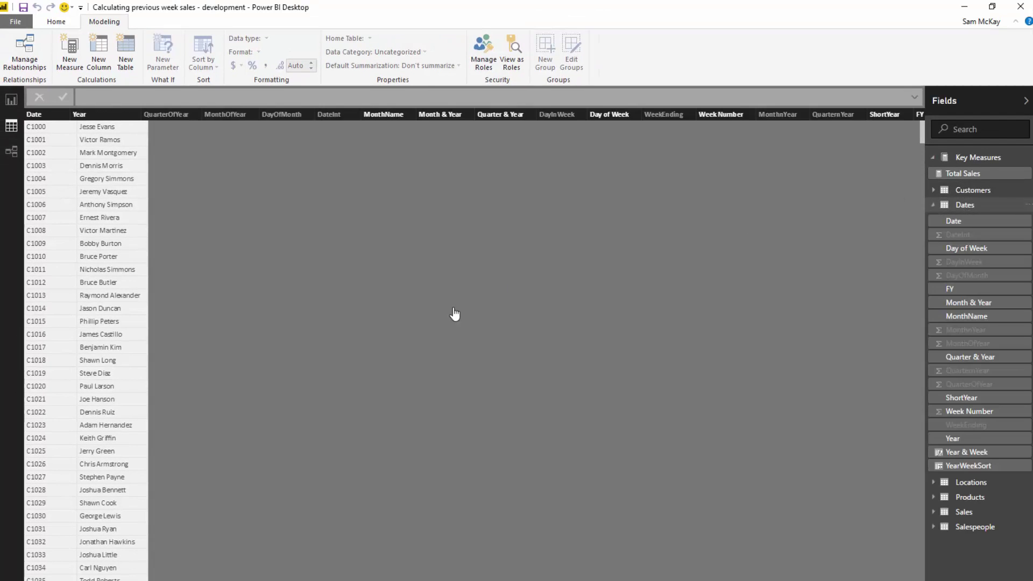
pyautogui.hscroll(5, 287, 573)
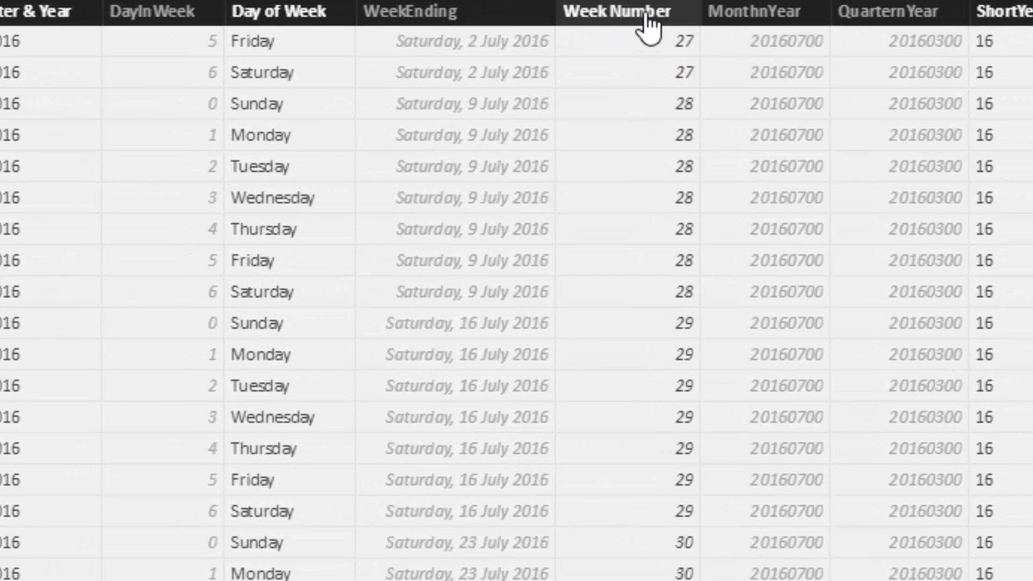
pyautogui.click(650, 22)
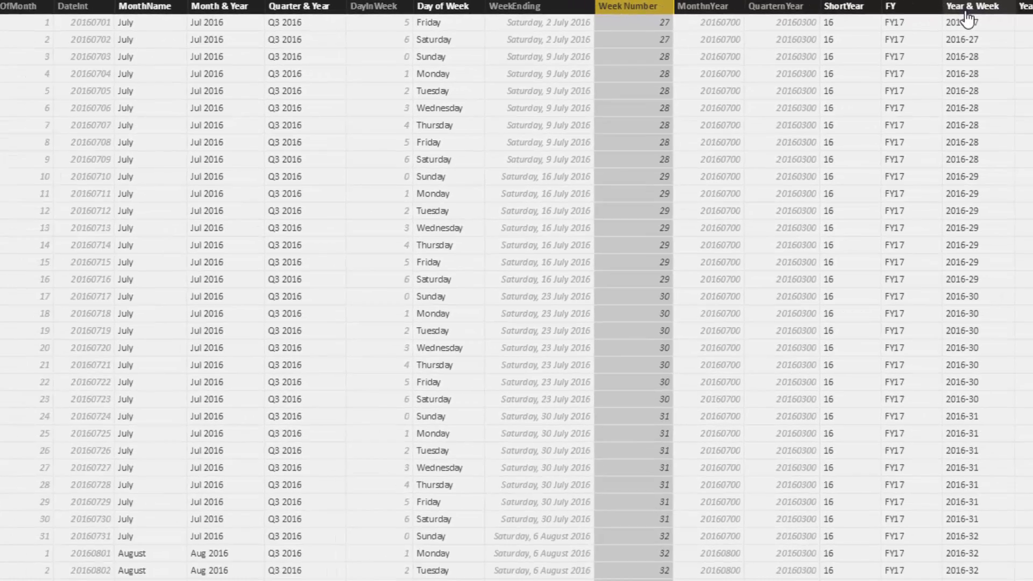
pyautogui.click(922, 9)
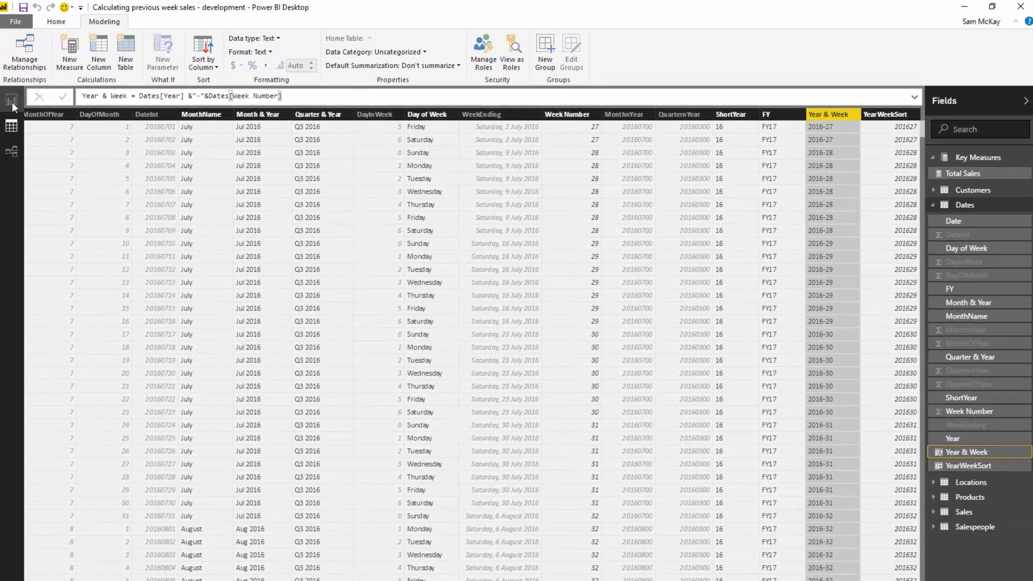
# Back on the report page, review the Total Sales formula and leave it unchanged.
pyautogui.click(10, 92)
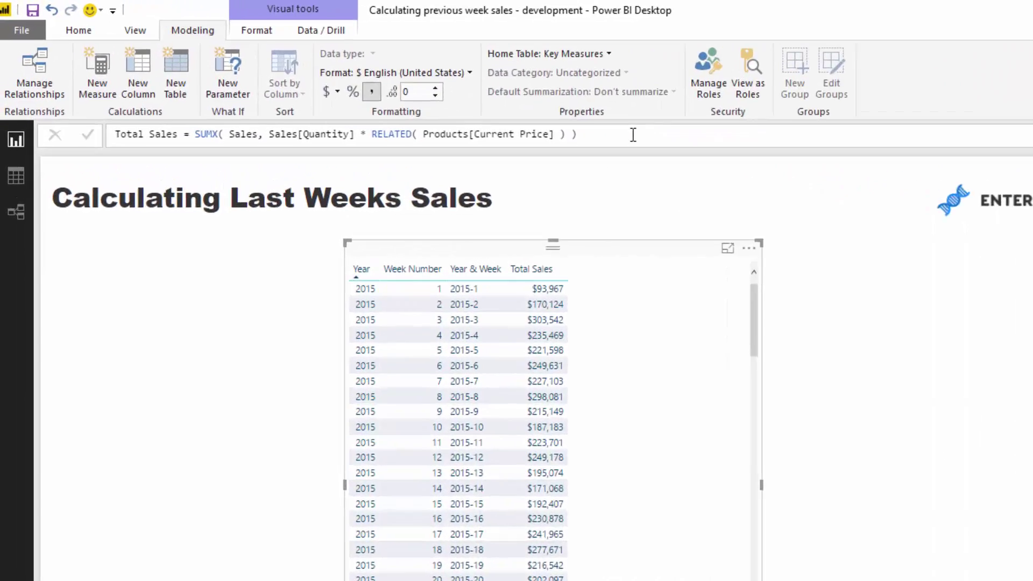
pyautogui.moveTo(415, 96); pyautogui.dragTo(18, 83)
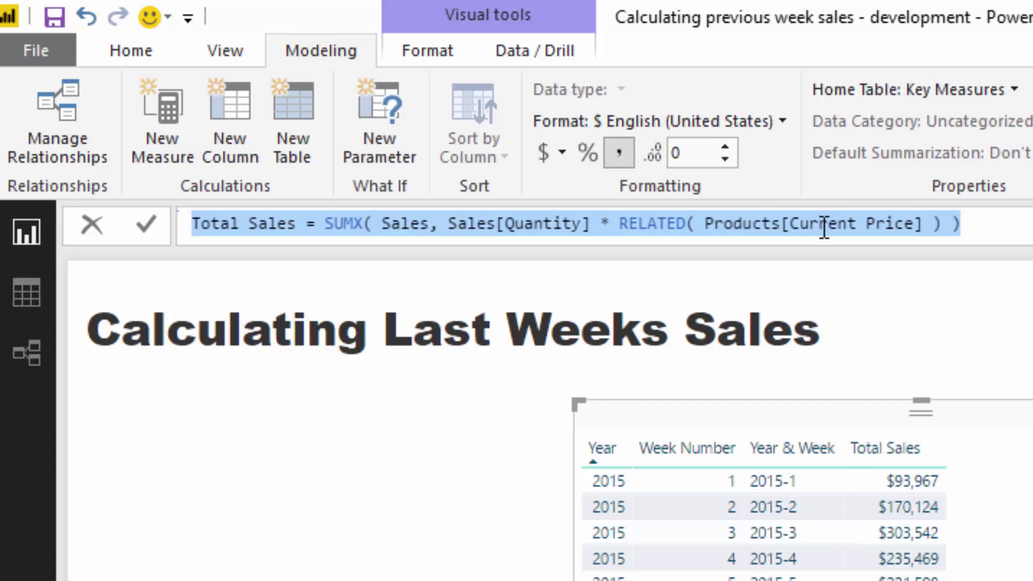
pyautogui.click(979, 231)
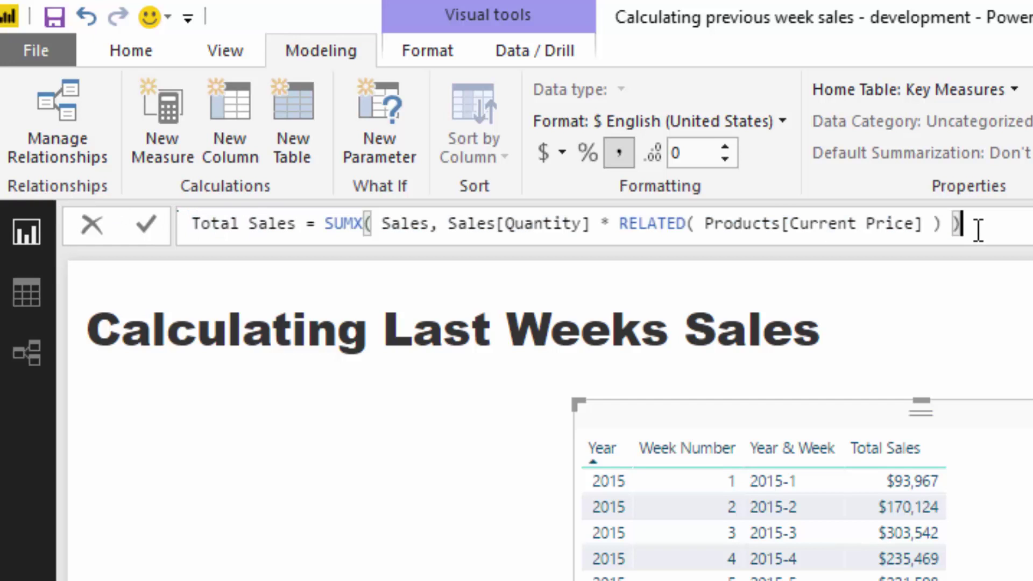
pyautogui.press('Return')
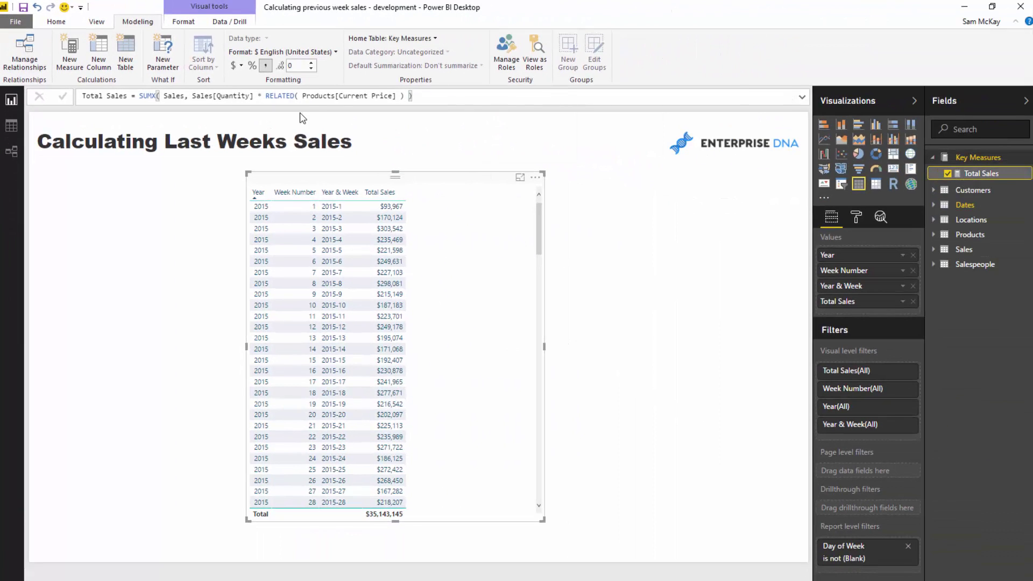
# Create a new measure Previous Week Sales = CALCULATE( [Total Sales], on a second line.
pyautogui.click(74, 46)
pyautogui.write('Previos')
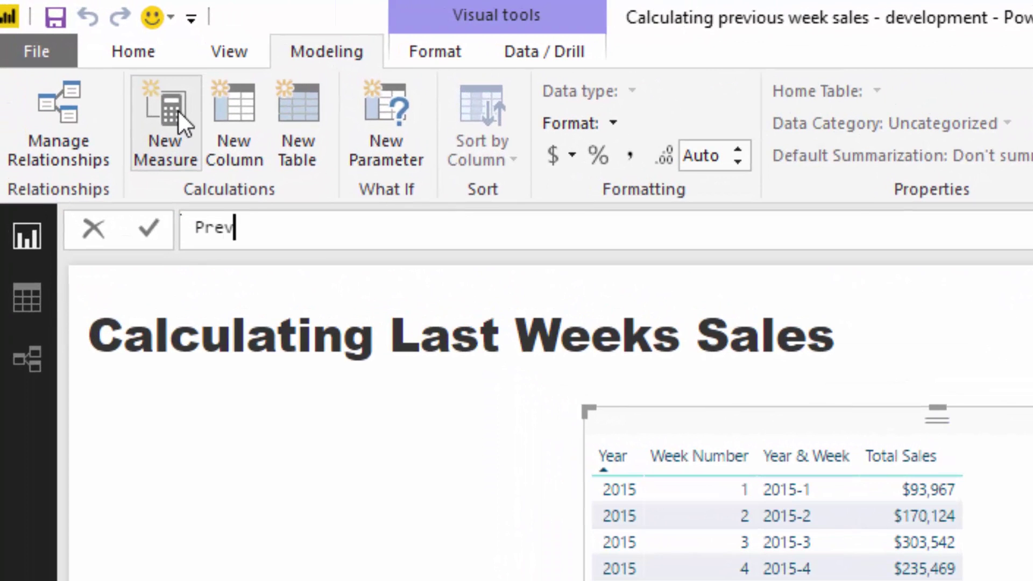
pyautogui.press('BackSpace')
pyautogui.press('BackSpace')
pyautogui.write('us Week Sales =')
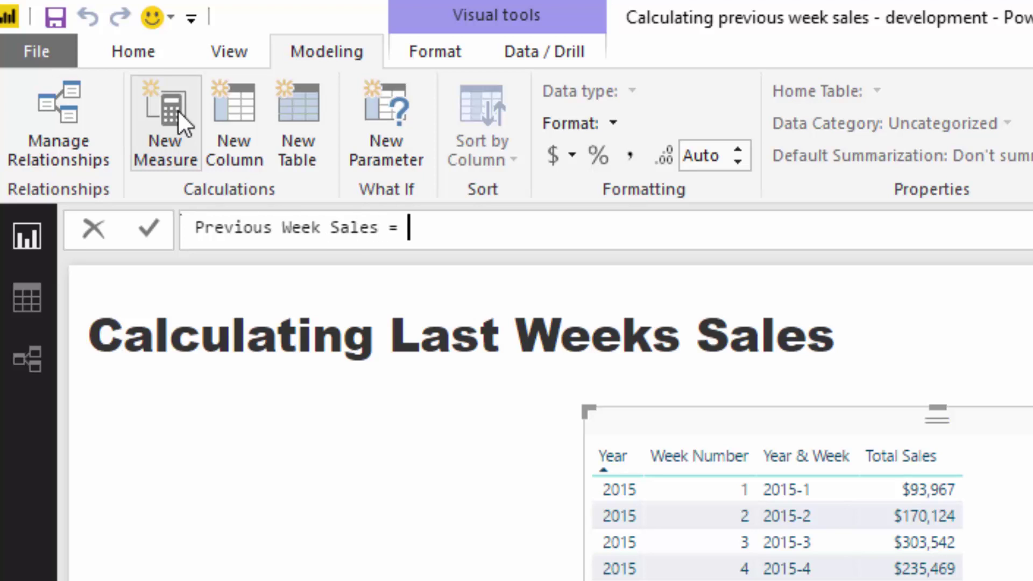
pyautogui.hotkey('shift', 'Return')
pyautogui.write('CA')
pyautogui.press('Tab')
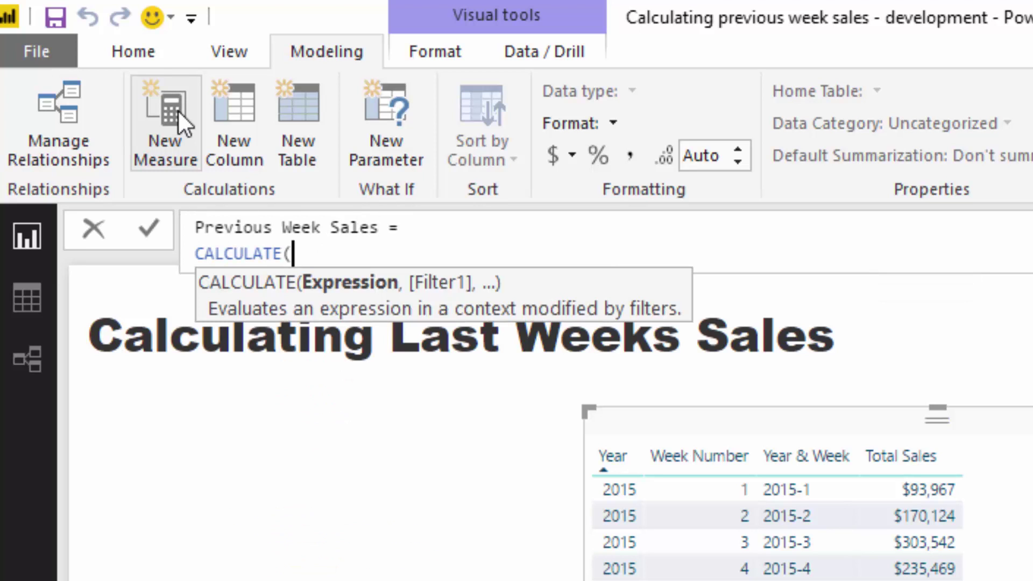
pyautogui.write('Tot')
pyautogui.press('Tab')
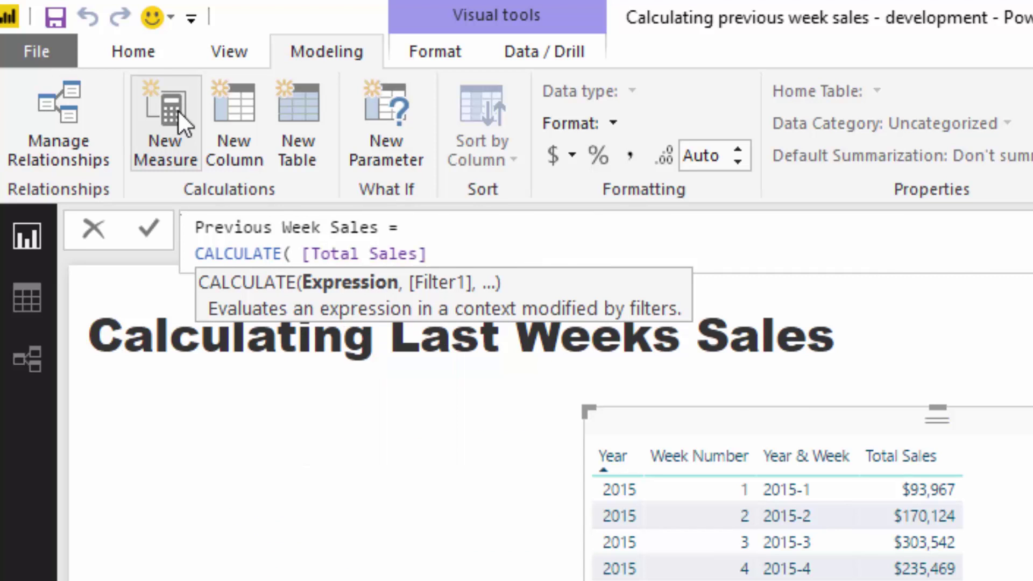
pyautogui.write(',')
# Add FILTER( ALL( Dates ), on its own line, with a new line ready for the condition.
pyautogui.hotkey('shift', 'Return')
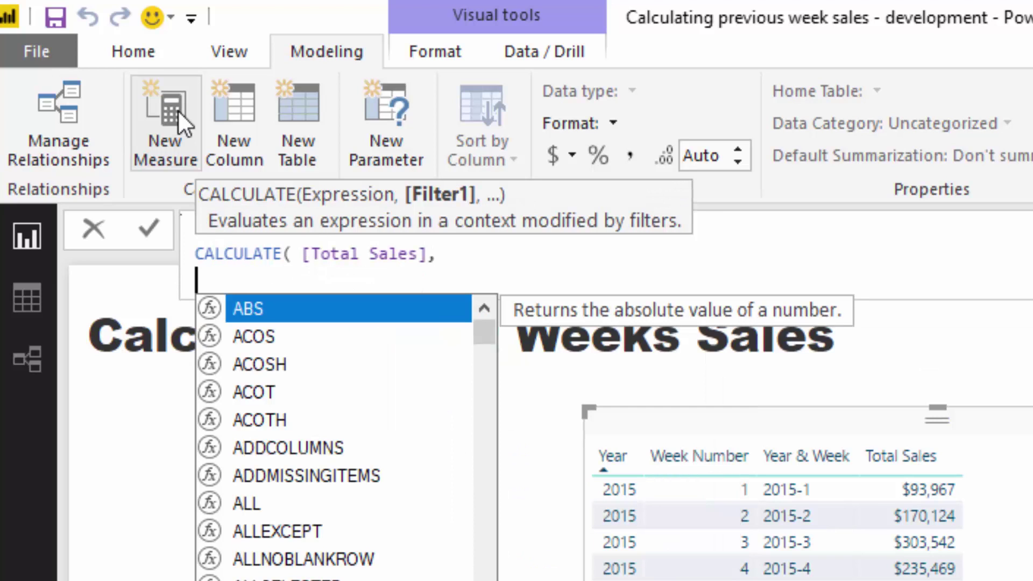
pyautogui.write('FIL')
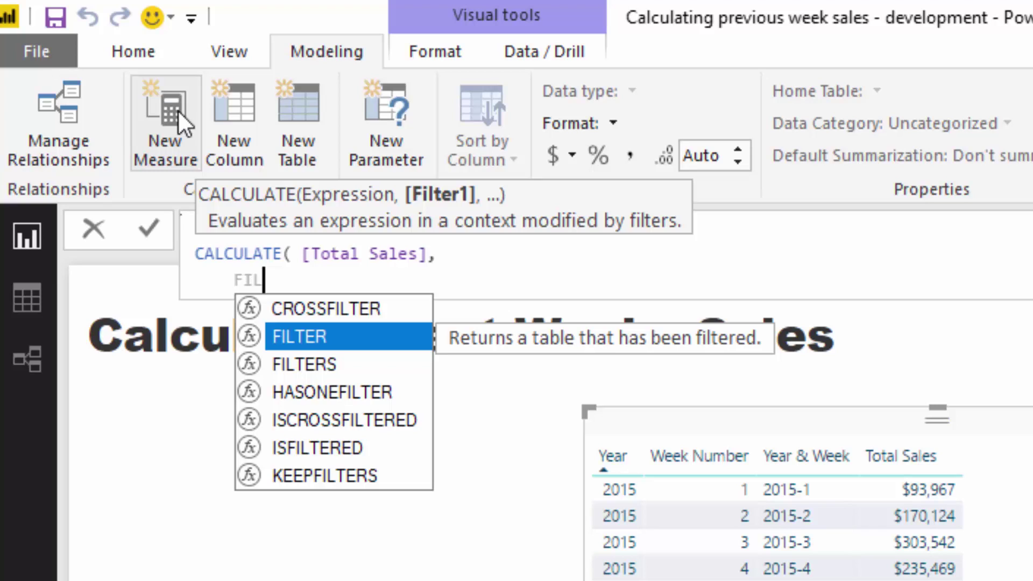
pyautogui.write('TER(')
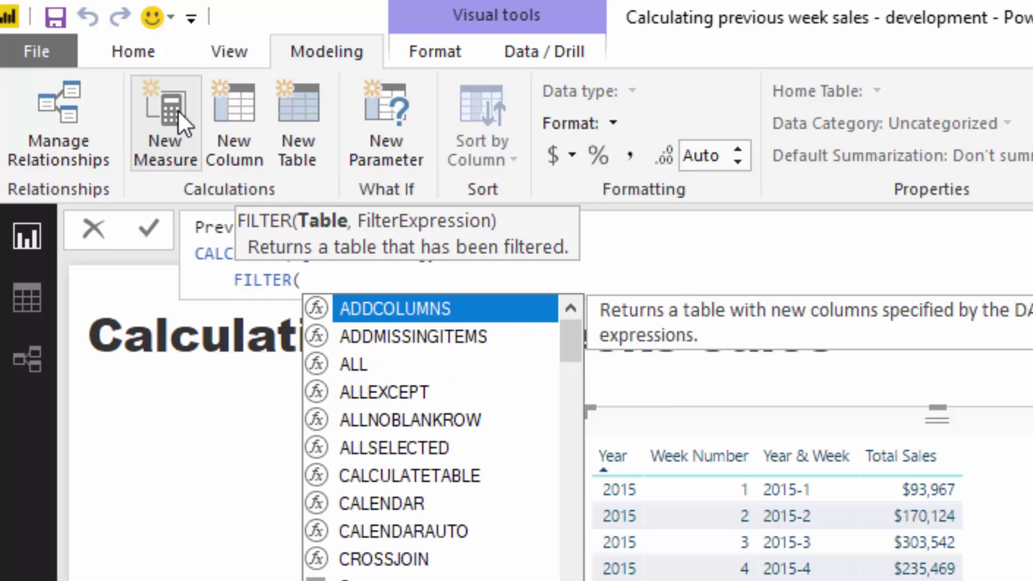
pyautogui.write(' ALL( Dates )')
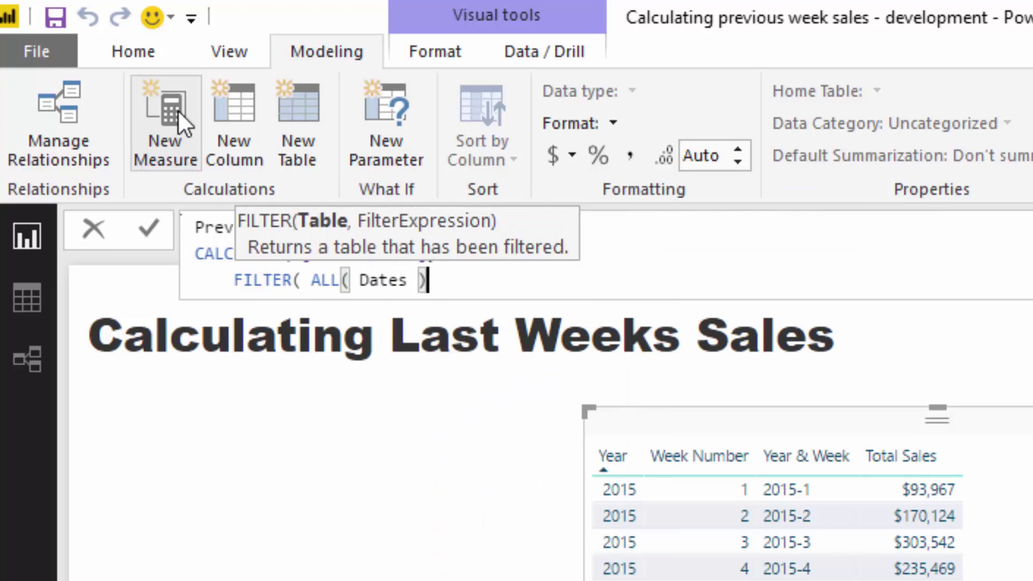
pyautogui.write(',')
pyautogui.hotkey('shift', 'Return')
pyautogui.click(599, 274)
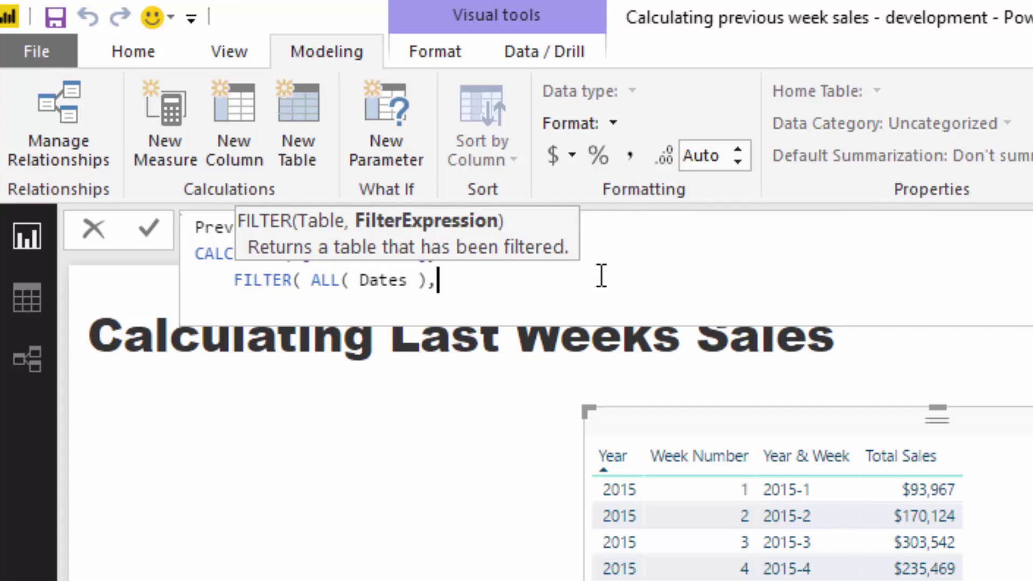
pyautogui.click(646, 254)
pyautogui.click(573, 292)
# Add the indented condition Dates[Week Number] = SELECTEDVALUE( Dates[Week Number] ) - 1.
pyautogui.hotkey('shift', 'Return')
pyautogui.press('Tab')
pyautogui.press('Tab')
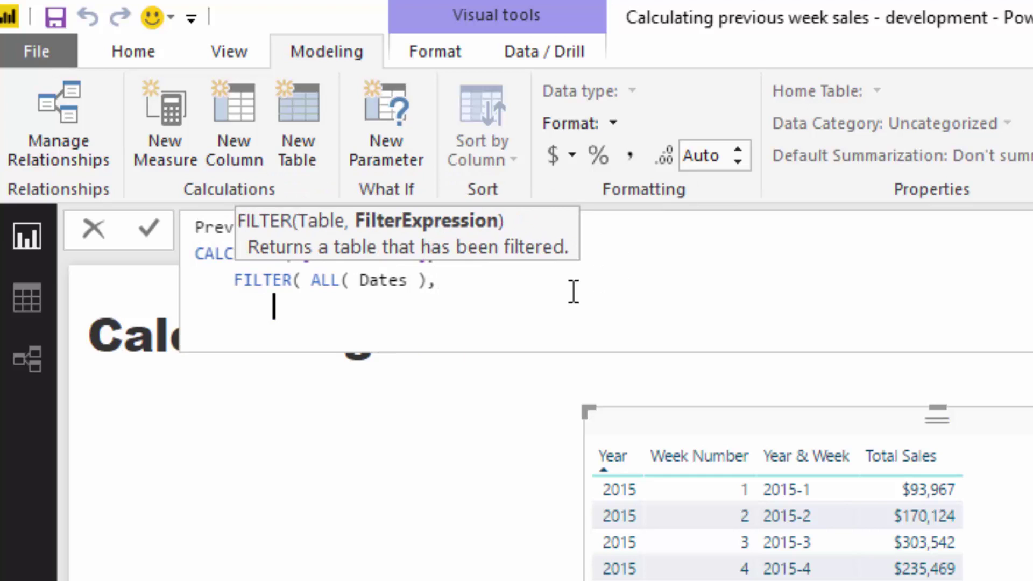
pyautogui.write('Wee')
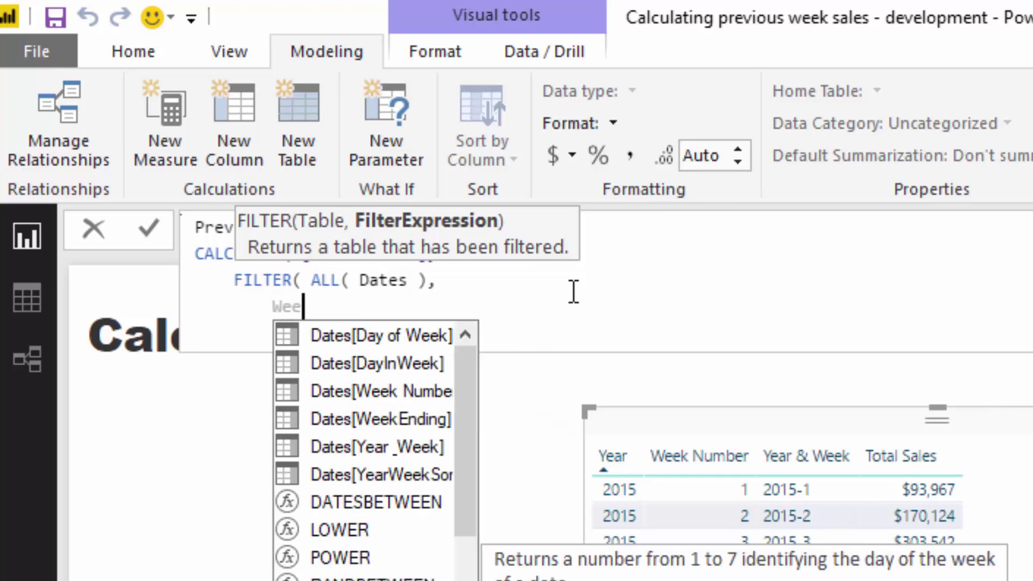
pyautogui.press('Up')
pyautogui.press('Up')
pyautogui.press('Up')
pyautogui.press('Up')
pyautogui.press('Up')
pyautogui.press('Up')
pyautogui.press('Tab')
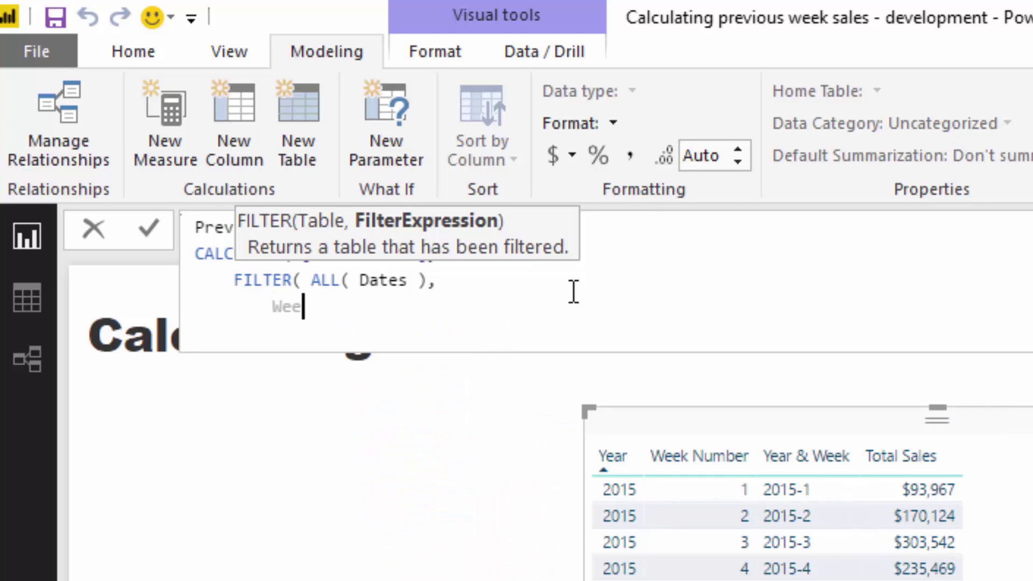
pyautogui.write('=')
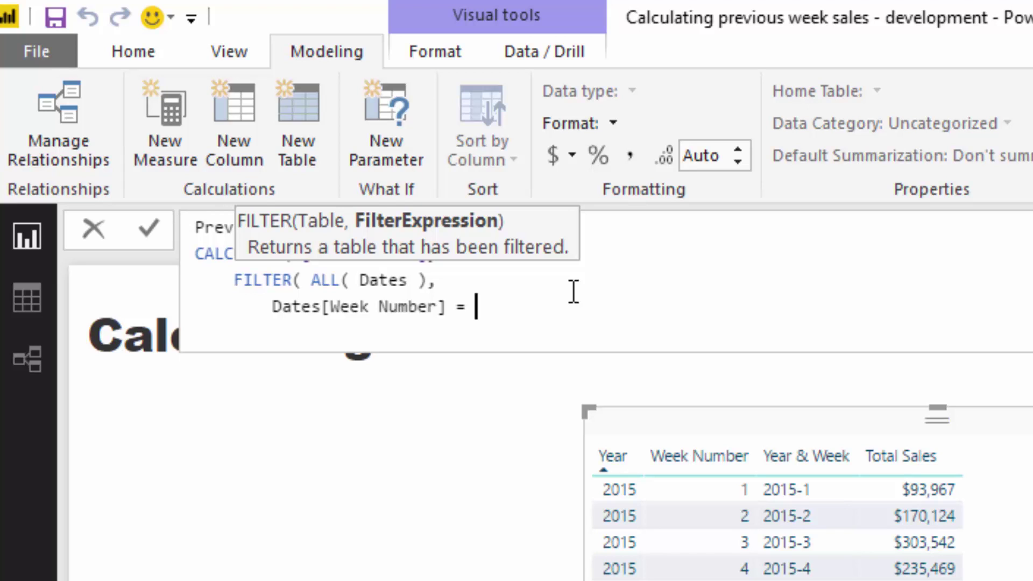
pyautogui.write('SE')
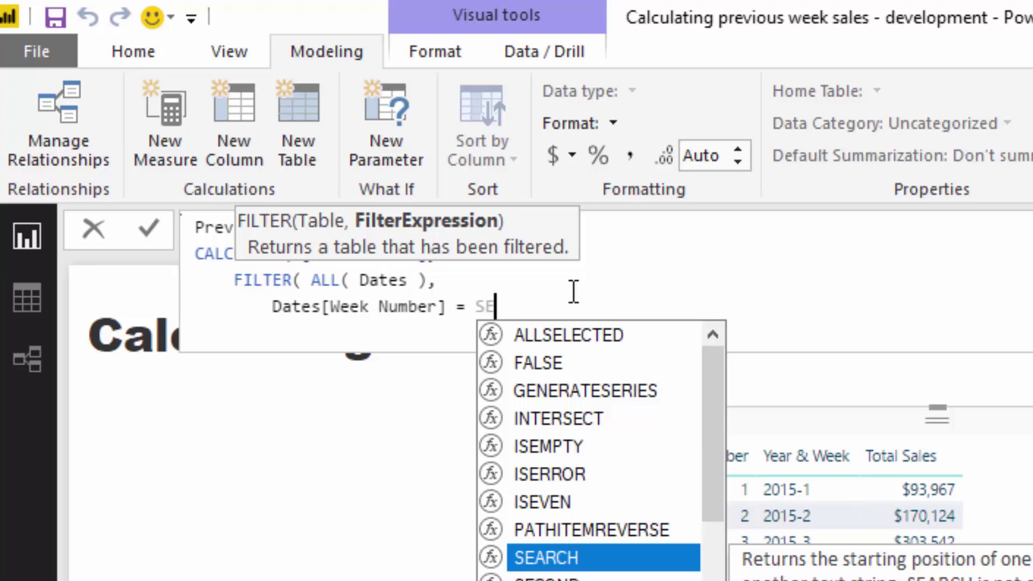
pyautogui.write('L')
pyautogui.press('Down')
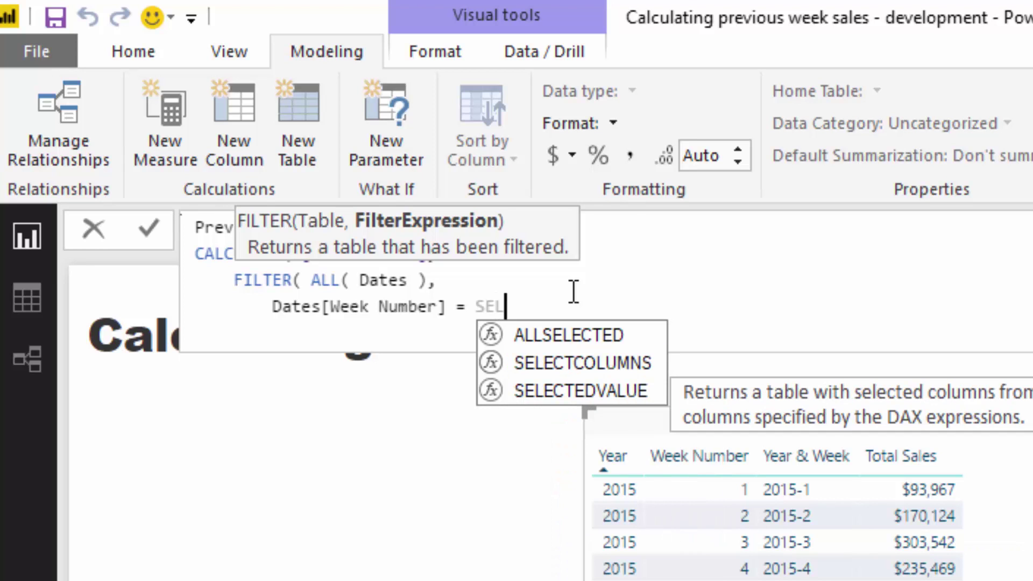
pyautogui.press('Tab')
pyautogui.write('Week')
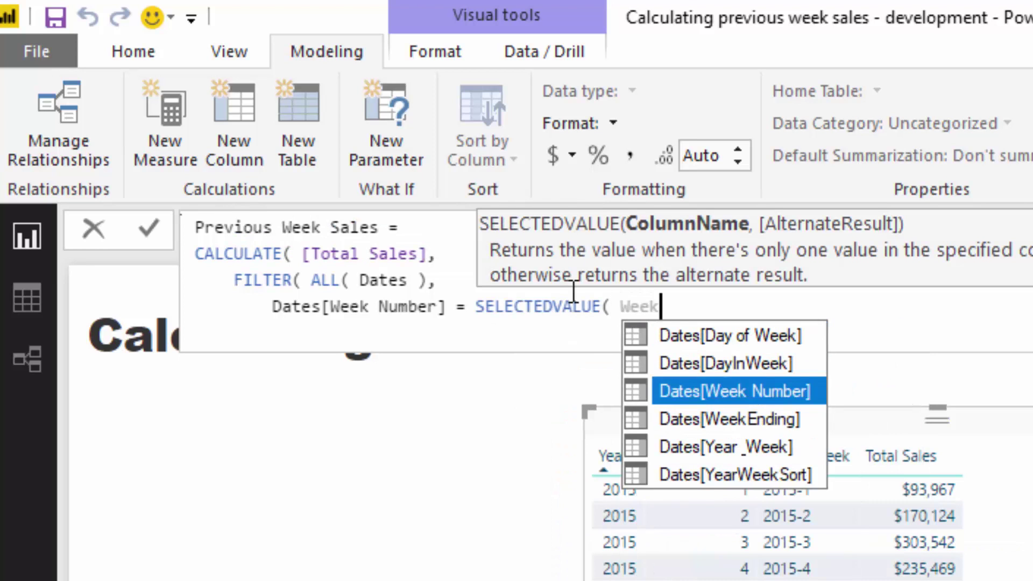
pyautogui.press('Tab')
pyautogui.write(') - 1')
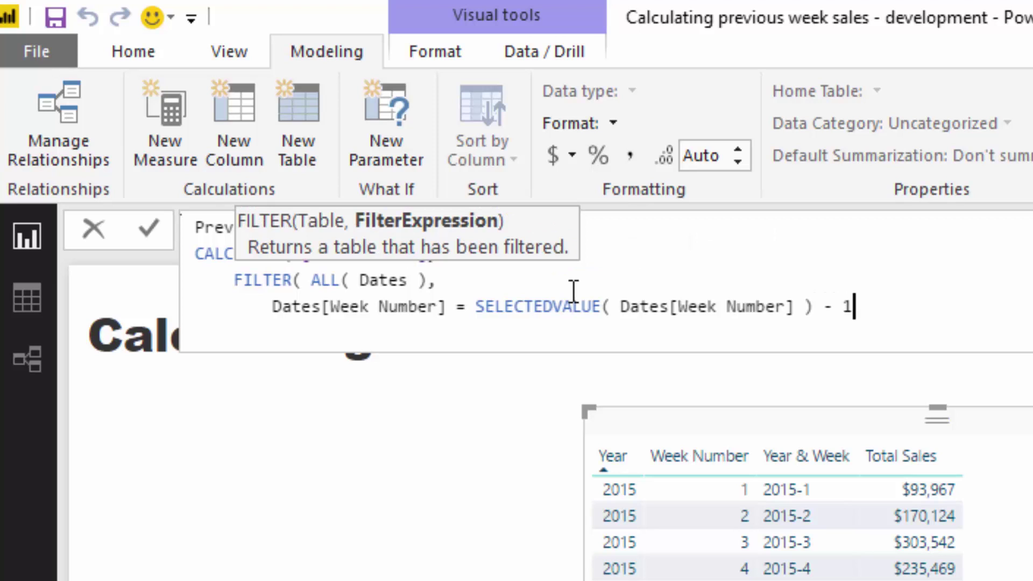
pyautogui.click(679, 257)
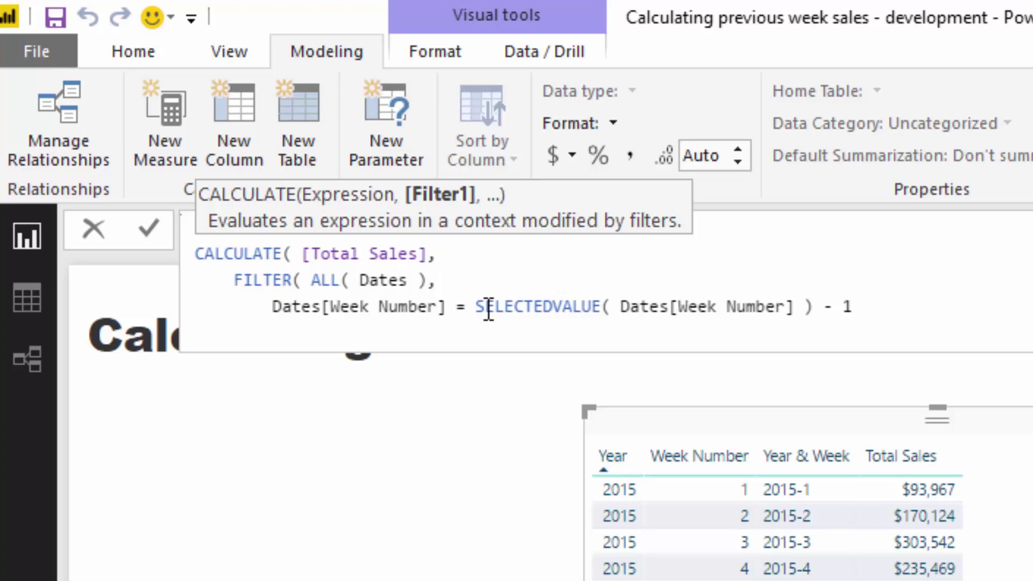
pyautogui.click(922, 305)
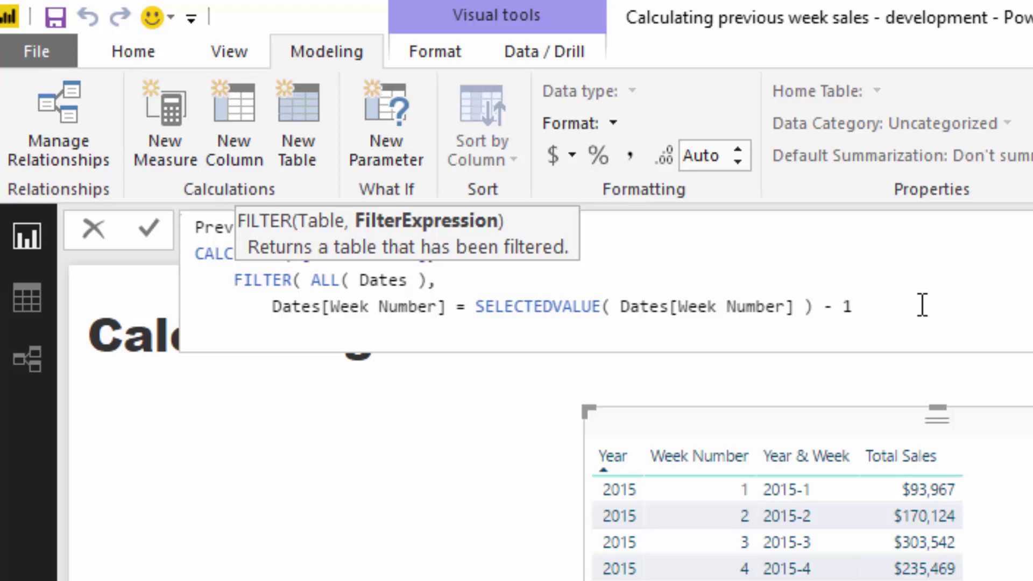
# Append && Dates[Year] = SELECTEDVALUE( Dates[Year] ) on a new line and close the brackets.
pyautogui.write('&&')
pyautogui.hotkey('shift', 'Return')
pyautogui.press('Tab')
pyautogui.press('Tab')
pyautogui.write('Year')
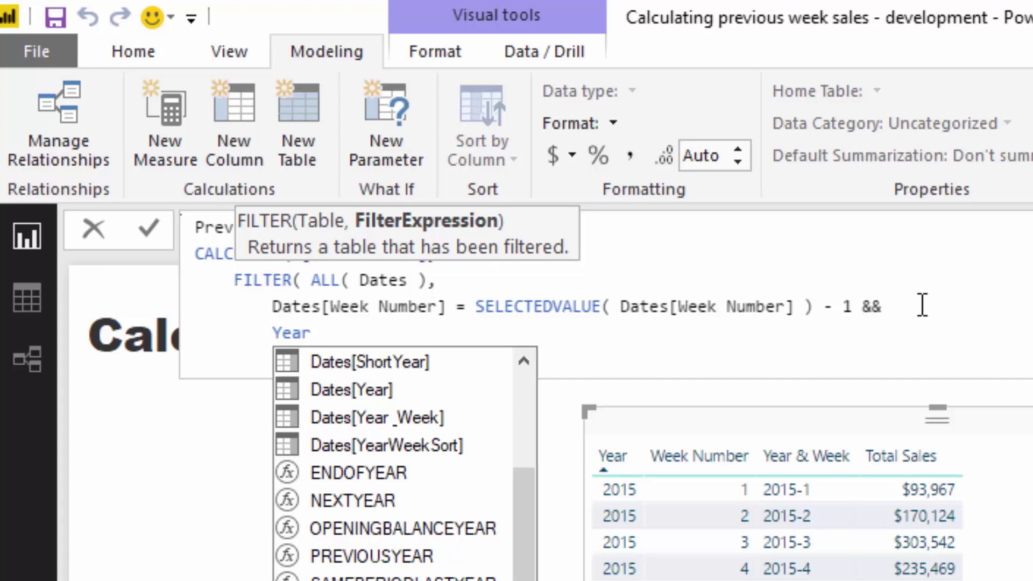
pyautogui.press('Down')
pyautogui.press('Down')
pyautogui.press('Tab')
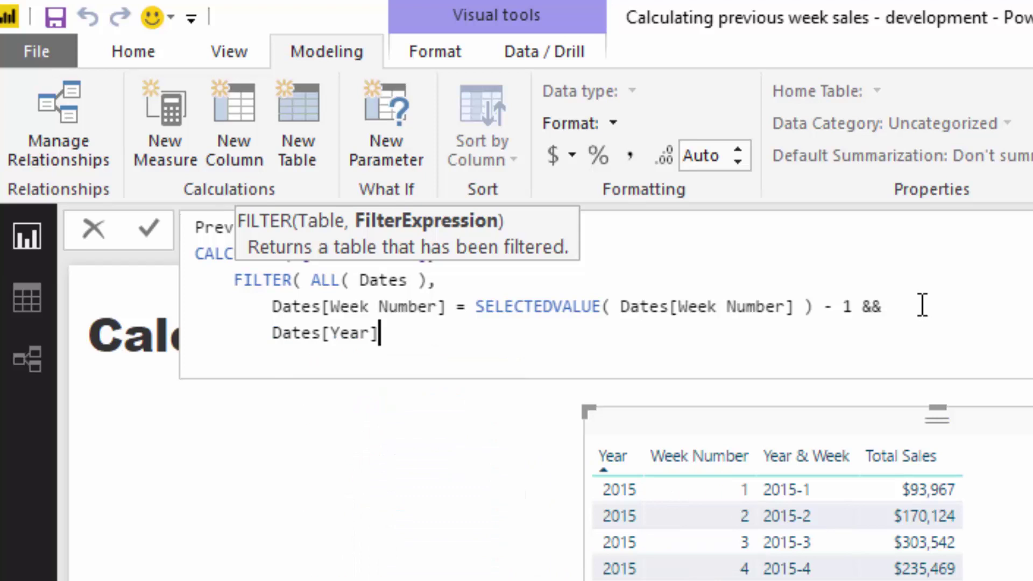
pyautogui.write('= SEL')
pyautogui.press('Down')
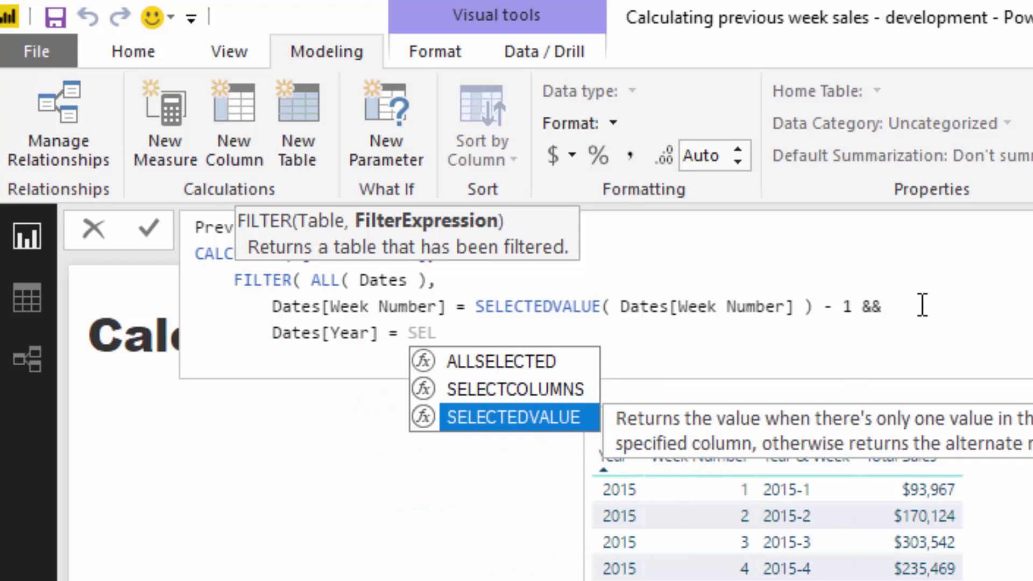
pyautogui.press('Tab')
pyautogui.write('Year')
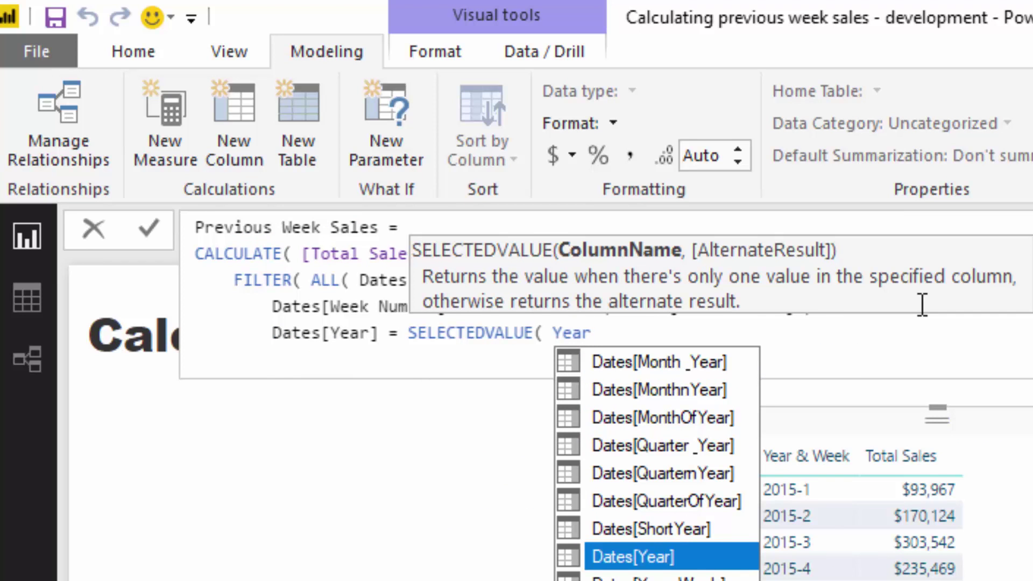
pyautogui.press('Tab')
pyautogui.write(') )')
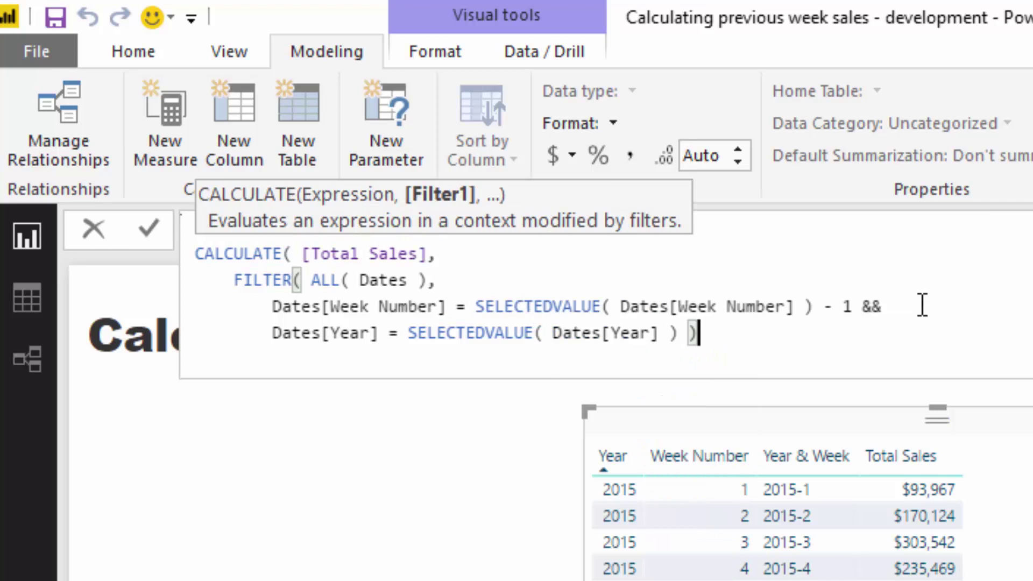
pyautogui.write(' )')
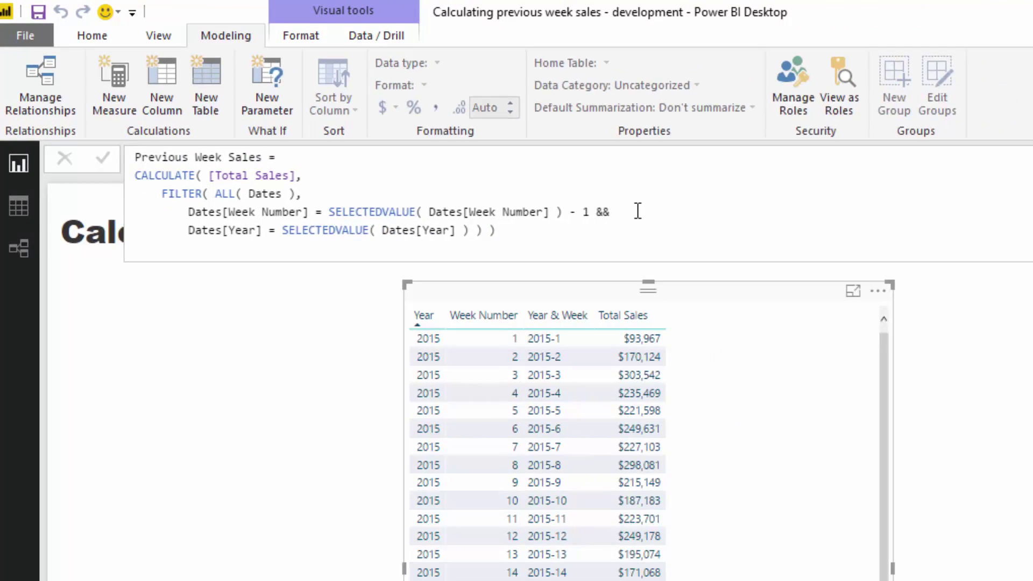
# Commit Previous Week Sales and format it as English (United States) $ currency.
pyautogui.press('Return')
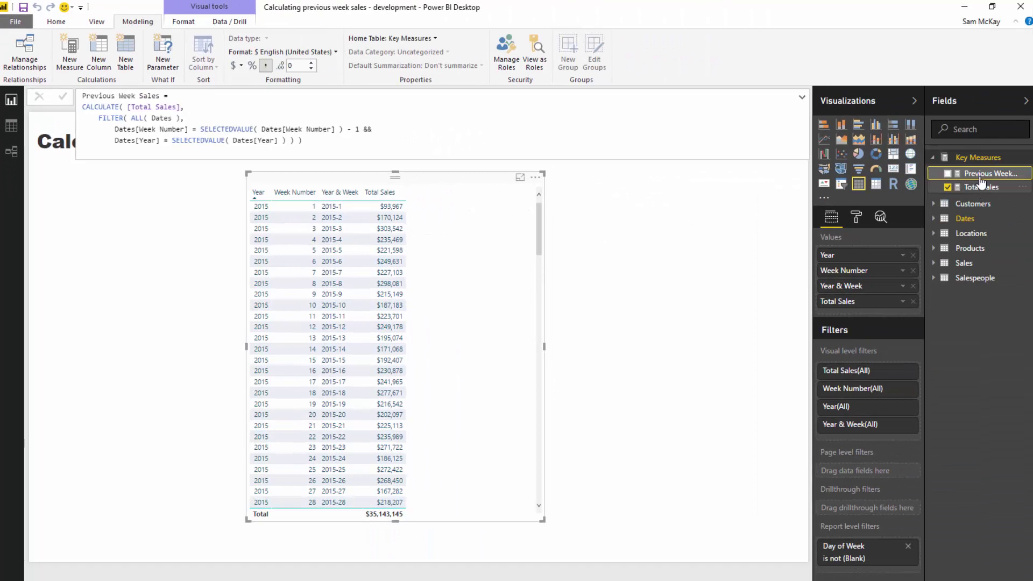
pyautogui.click(240, 65)
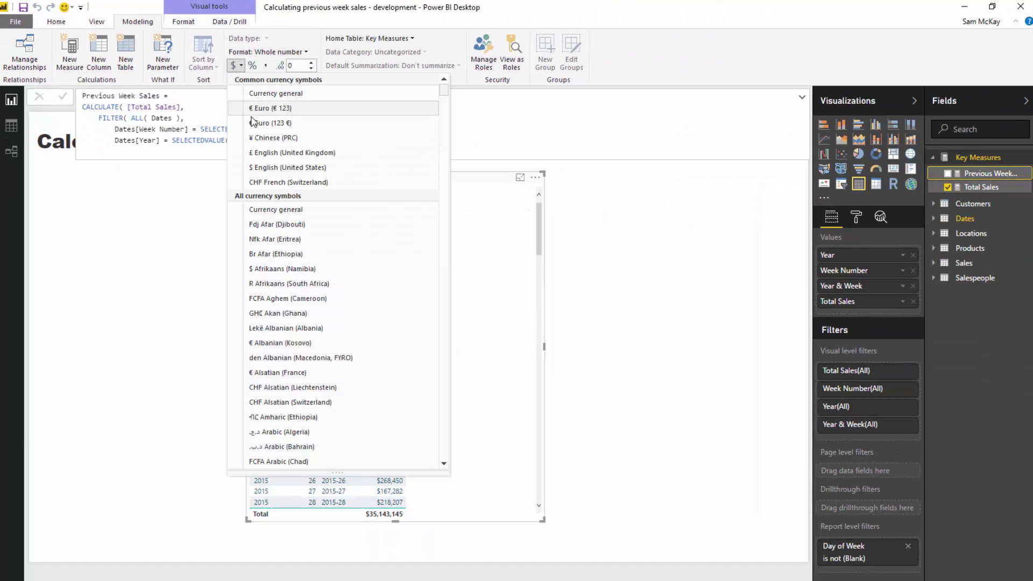
pyautogui.click(267, 167)
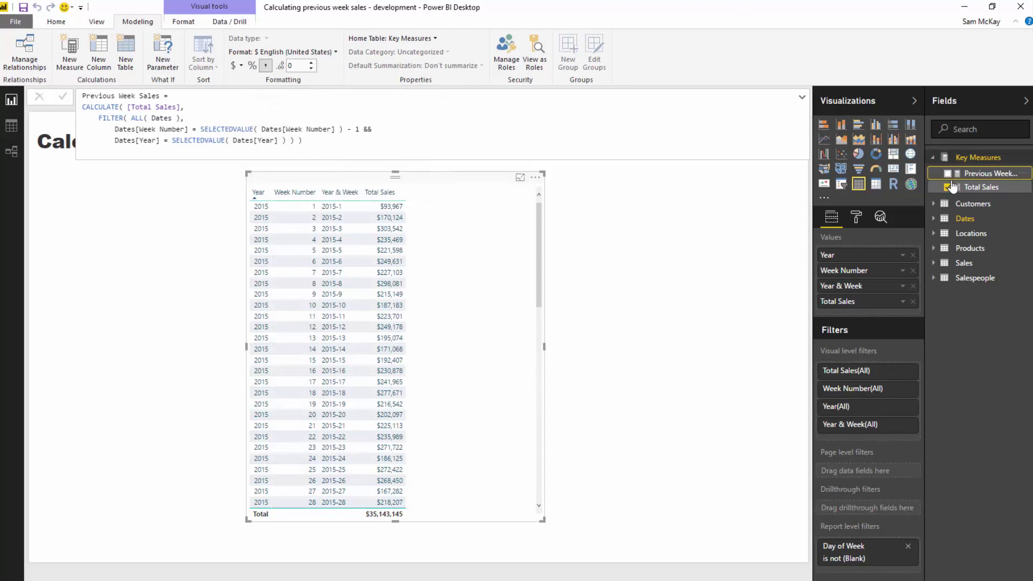
# Add Previous Week Sales as a column in the weekly table and scroll through the results.
pyautogui.moveTo(984, 173); pyautogui.dragTo(483, 378)
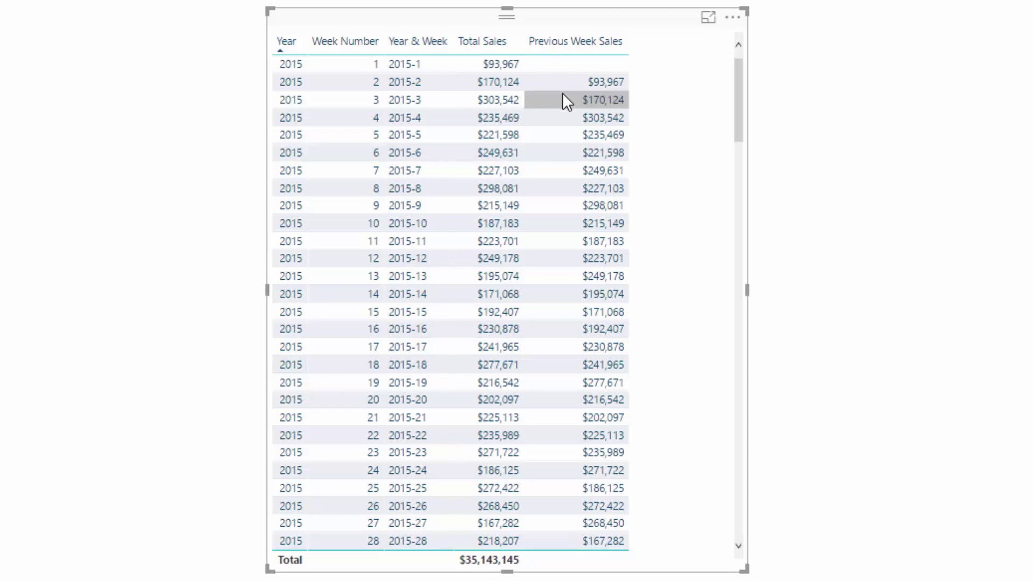
pyautogui.scroll(-9, 581, 61)
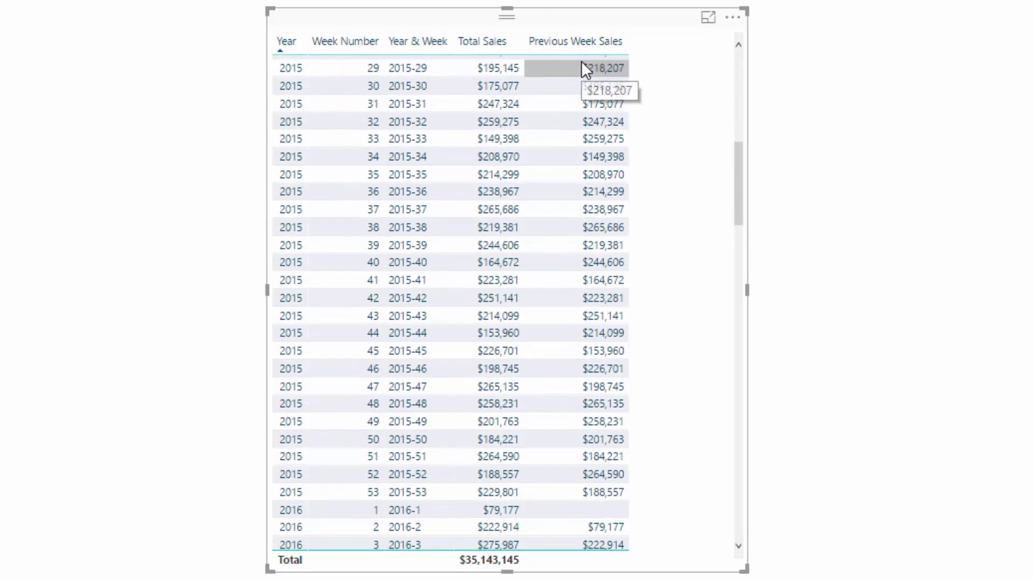
pyautogui.scroll(-2, 596, 110)
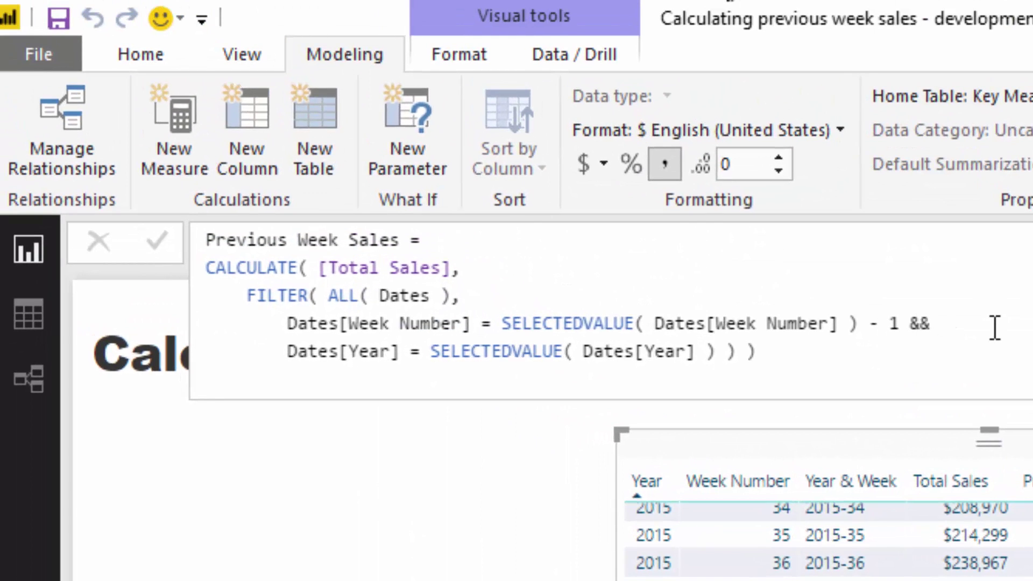
# Select the - 1 week offset in the Previous Week Sales formula.
pyautogui.click(895, 324)
pyautogui.moveTo(890, 323); pyautogui.dragTo(858, 318)
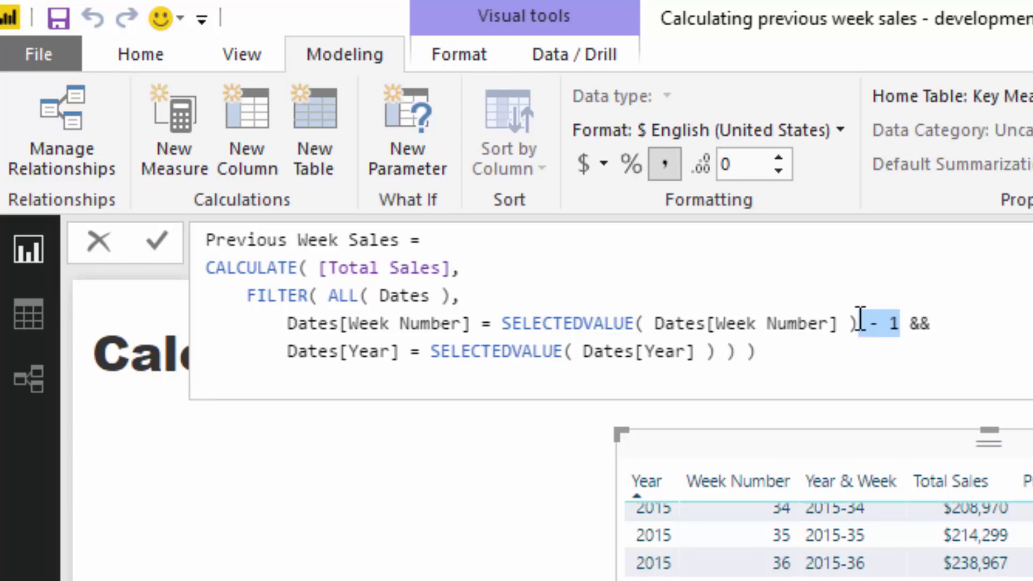
pyautogui.click(806, 351)
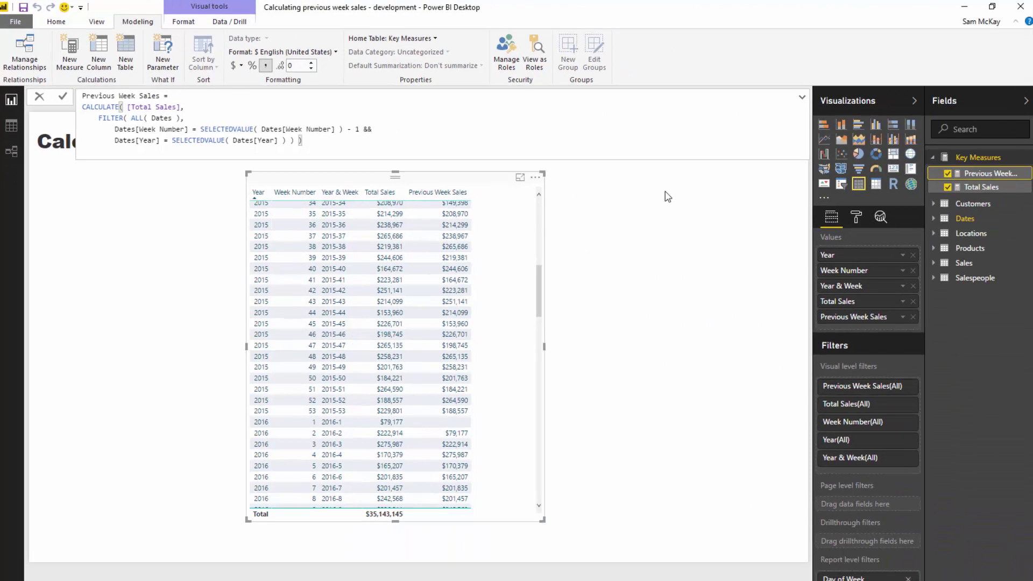
# Widen the Fields pane and stretch the table wider on the report page.
pyautogui.moveTo(922, 105); pyautogui.dragTo(894, 99)
pyautogui.click(476, 237)
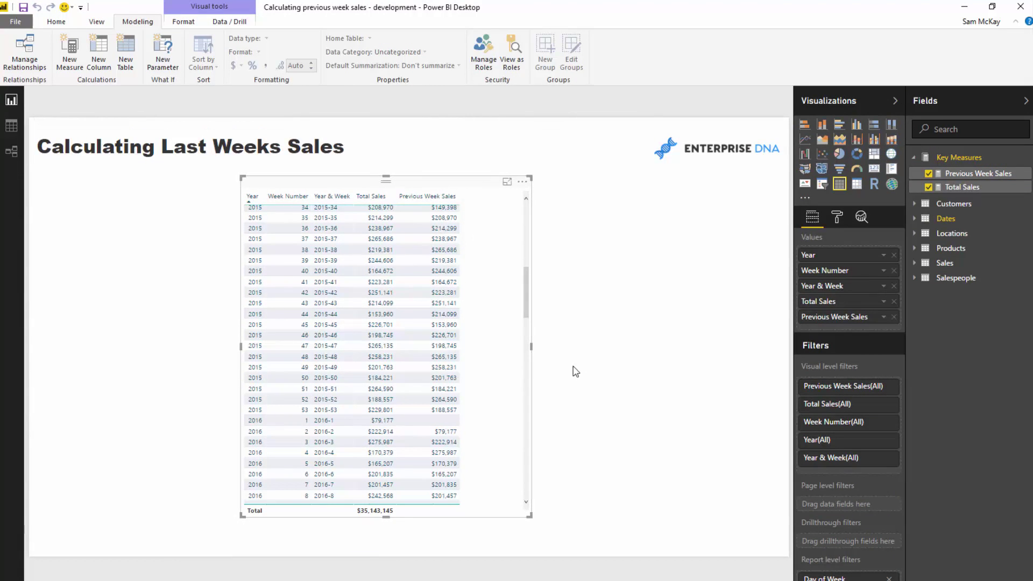
pyautogui.moveTo(531, 347); pyautogui.dragTo(578, 350)
# Reselect the weekly table and display the Previous Week Sales DAX above it.
pyautogui.press('Escape')
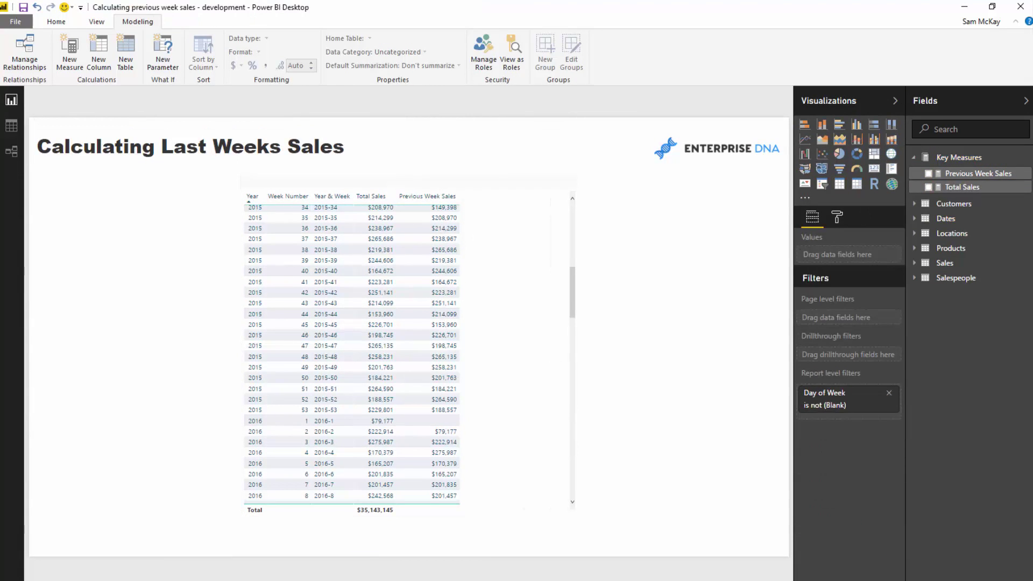
pyautogui.click(491, 261)
pyautogui.click(965, 173)
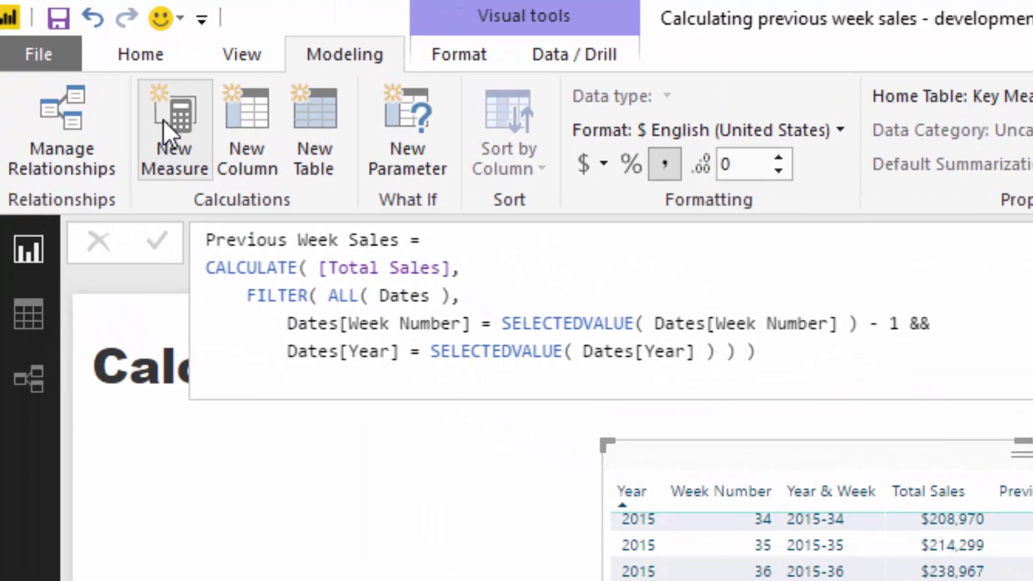
# Create a new measure Sales PW with VAR CurrentMonth = SELECTEDVALUE( Dates[Week Number] ).
pyautogui.click(64, 48)
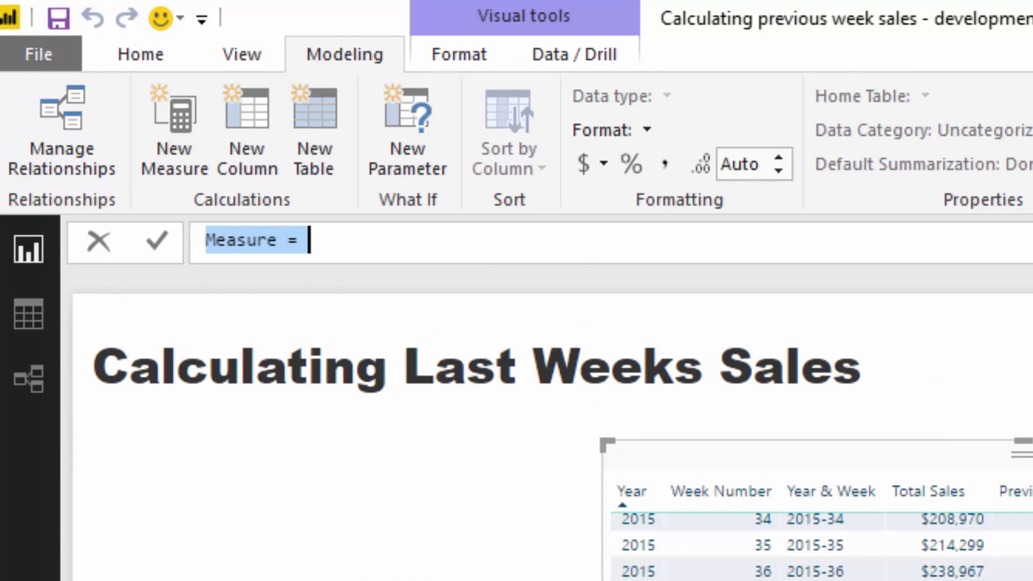
pyautogui.write('Sales')
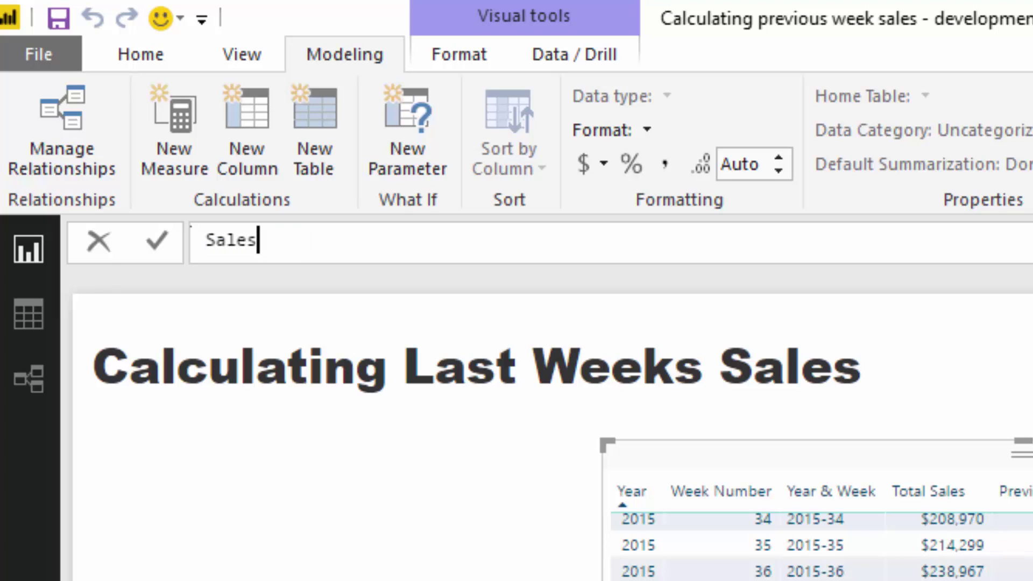
pyautogui.write(' PW =')
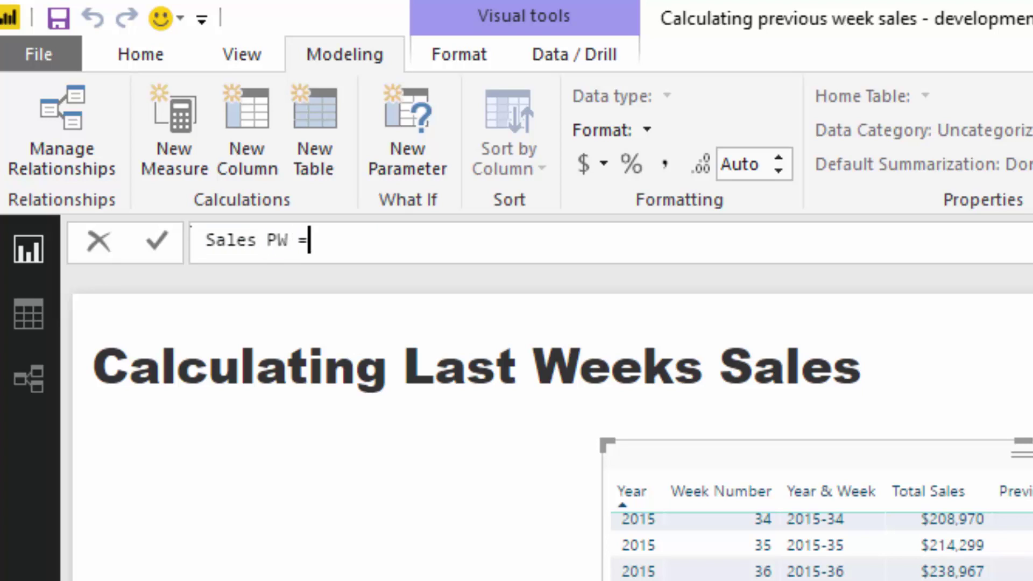
pyautogui.hotkey('shift', 'Return')
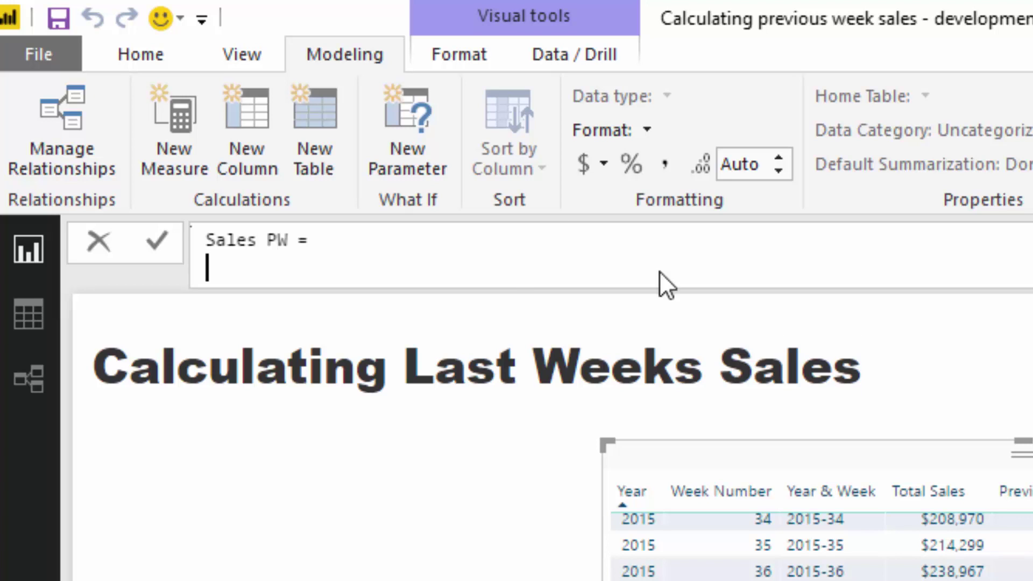
pyautogui.write('VA')
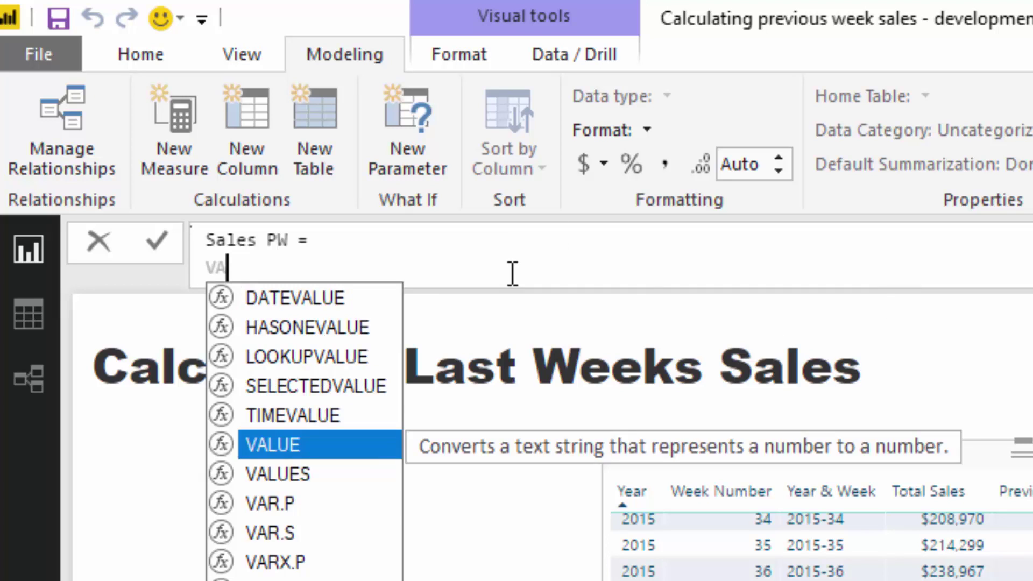
pyautogui.write('R Cur')
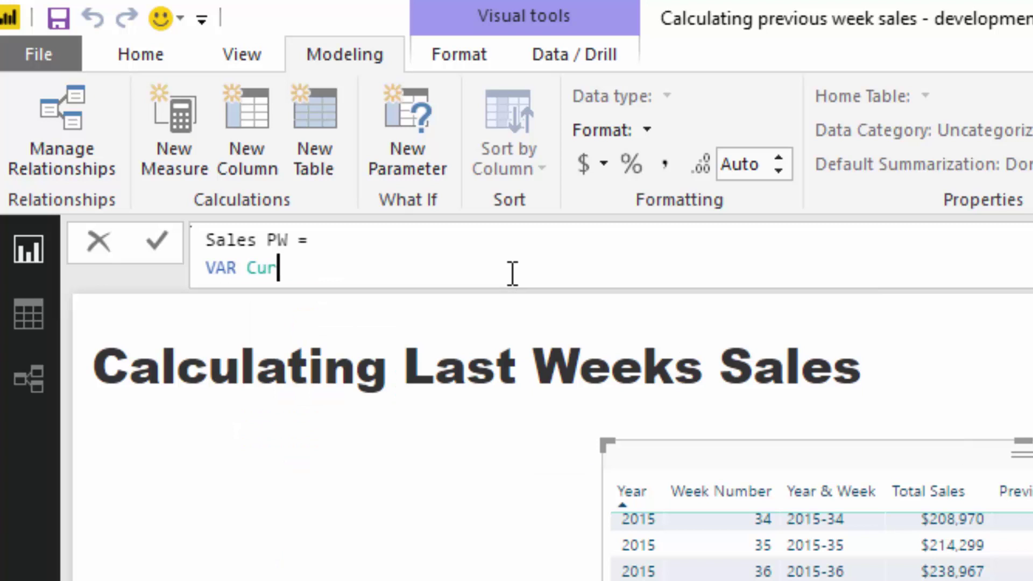
pyautogui.write('rentMont')
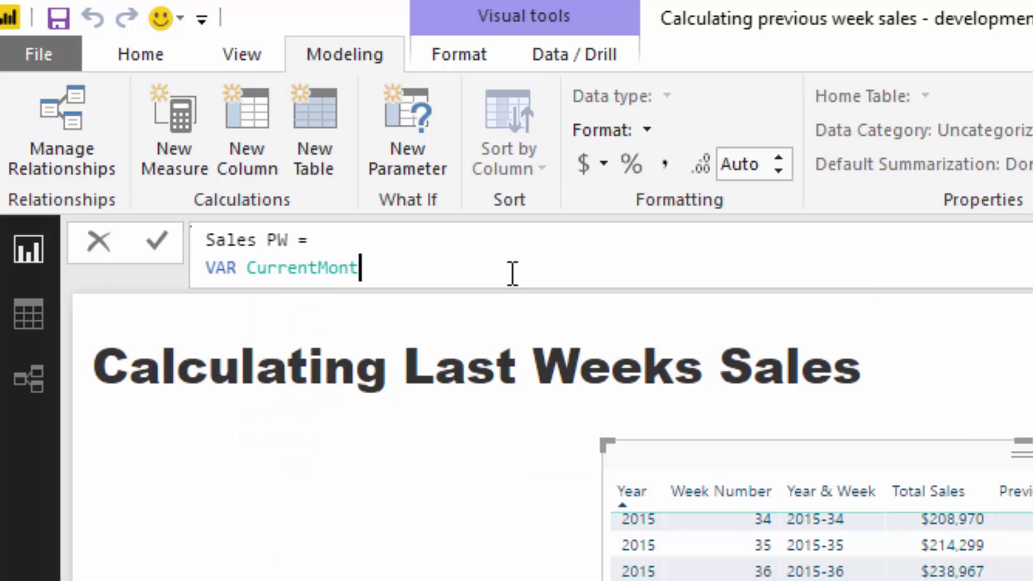
pyautogui.write('h = SEL')
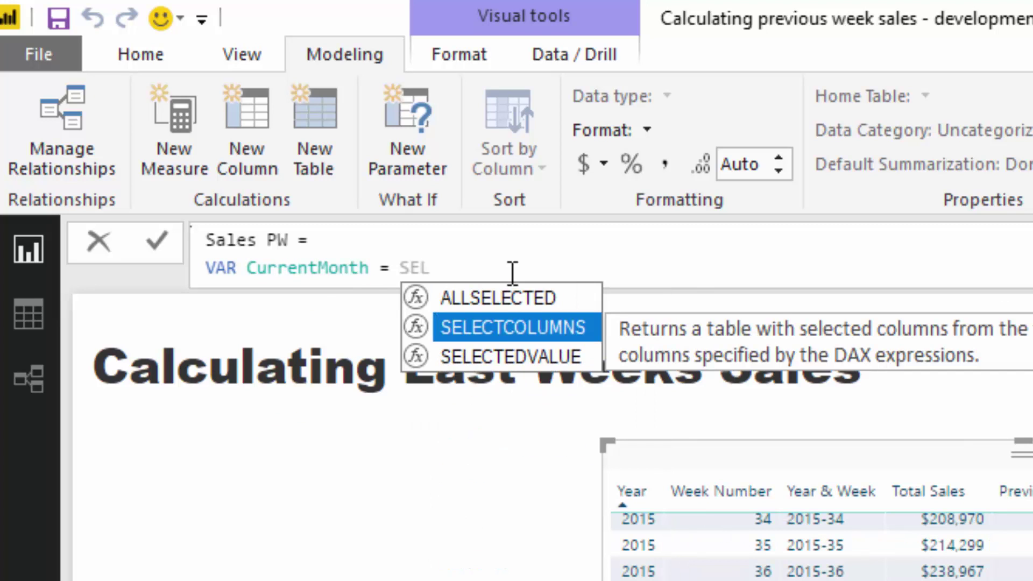
pyautogui.press('Down')
pyautogui.press('Tab')
pyautogui.write('Wee')
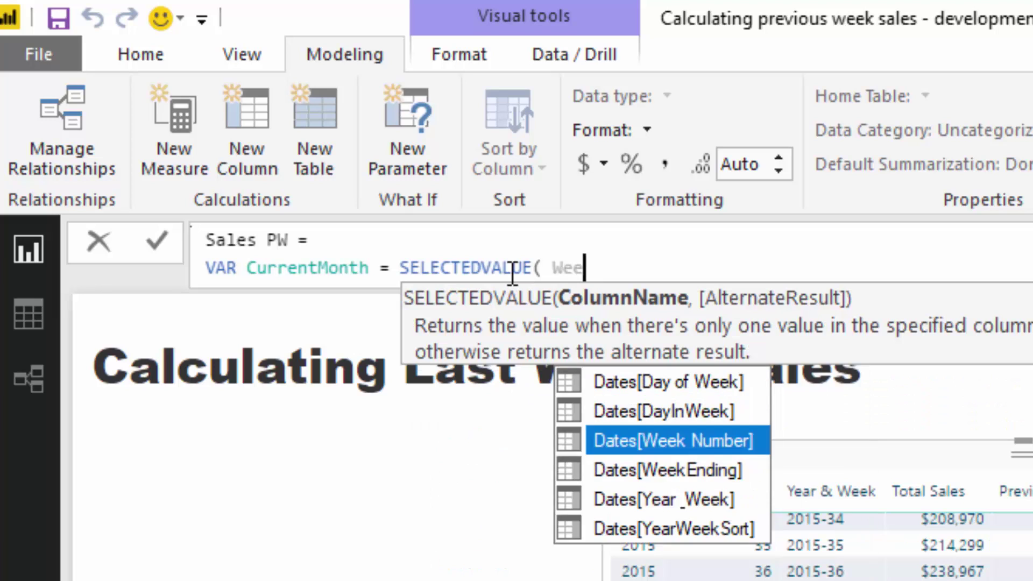
pyautogui.press('Tab')
pyautogui.write(')')
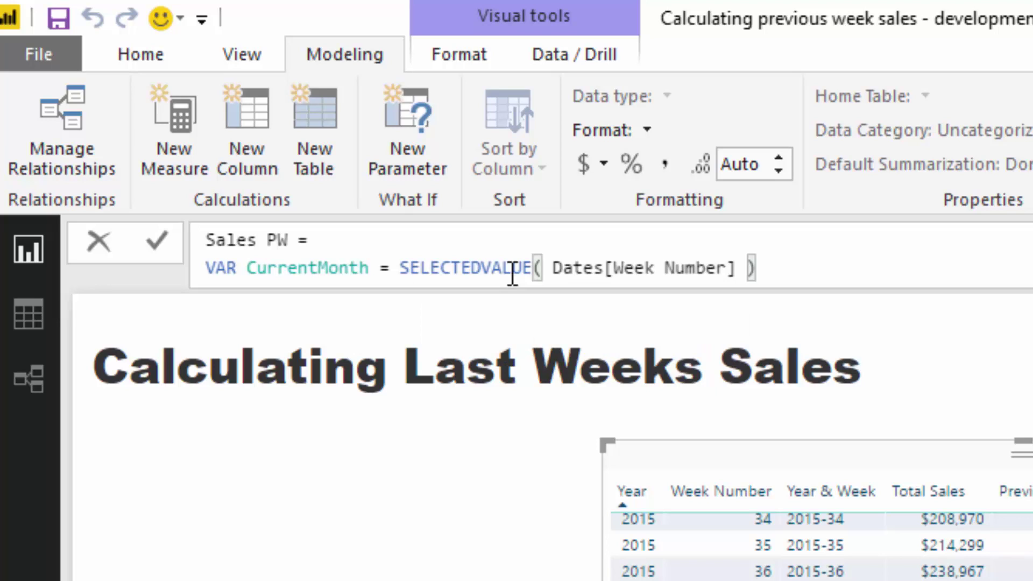
# Add the line VAR CurrentYear = SELECTEDVALUE( Dates[Year] ) below CurrentMonth.
pyautogui.hotkey('shift', 'Return')
pyautogui.write('VAR')
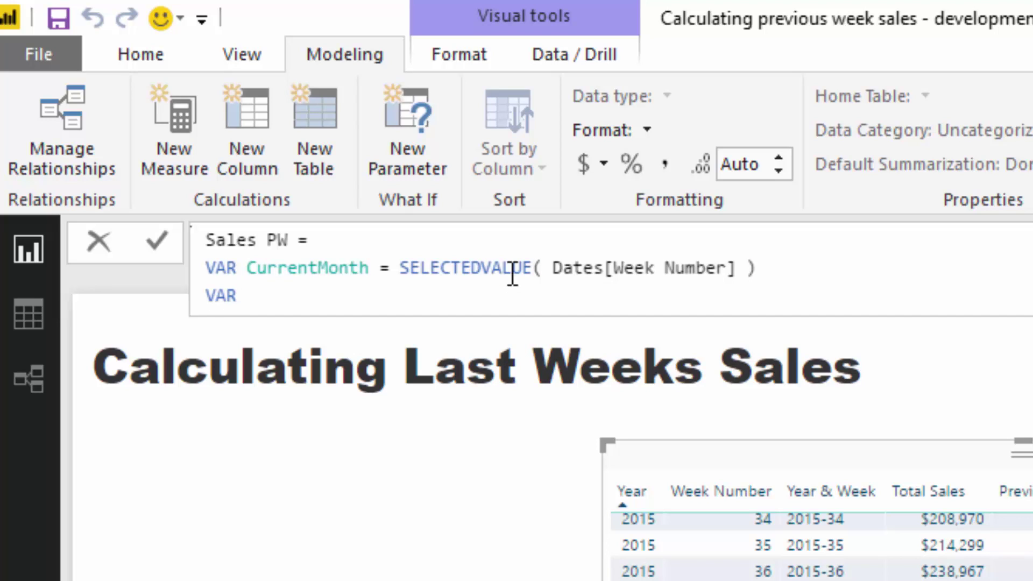
pyautogui.write(' Curren')
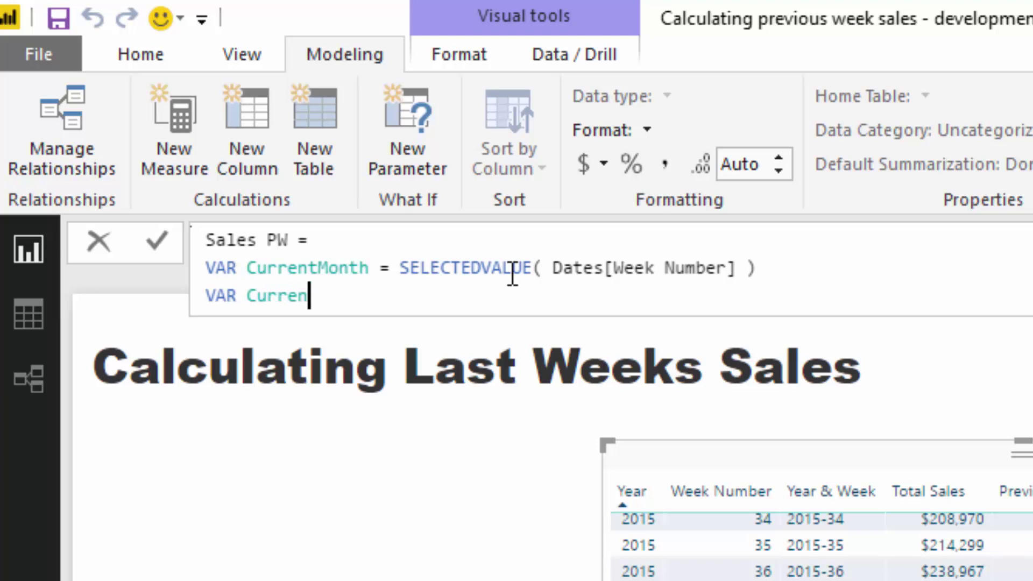
pyautogui.write('tYear = SEL')
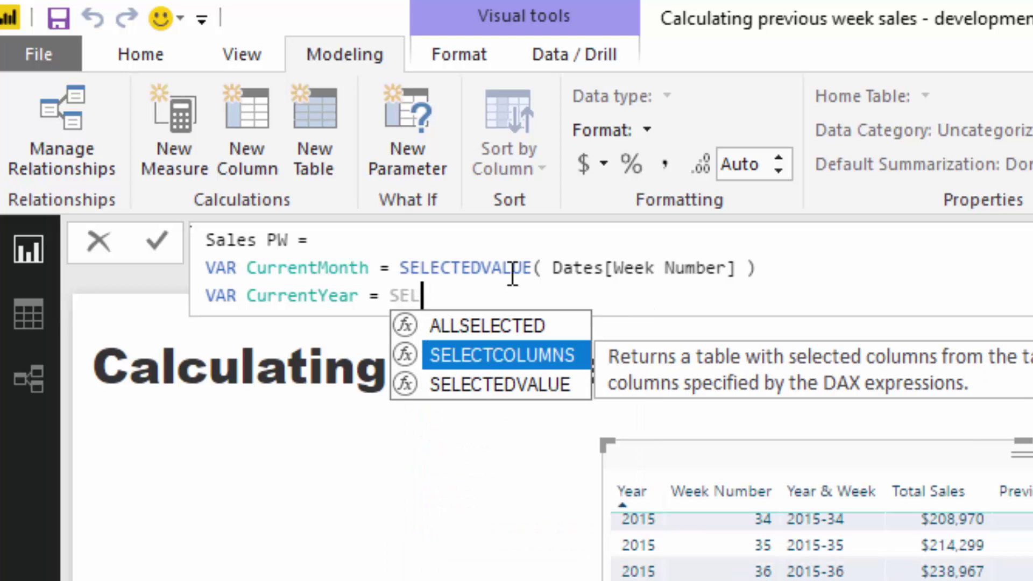
pyautogui.press('Down')
pyautogui.press('Tab')
pyautogui.write('y')
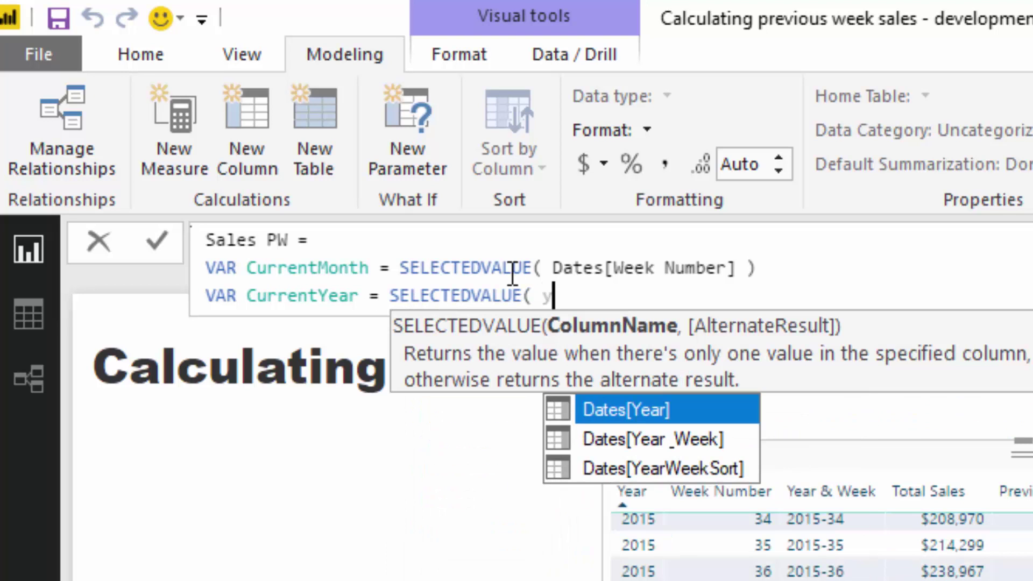
pyautogui.write('e')
pyautogui.press('BackSpace')
pyautogui.press('BackSpace')
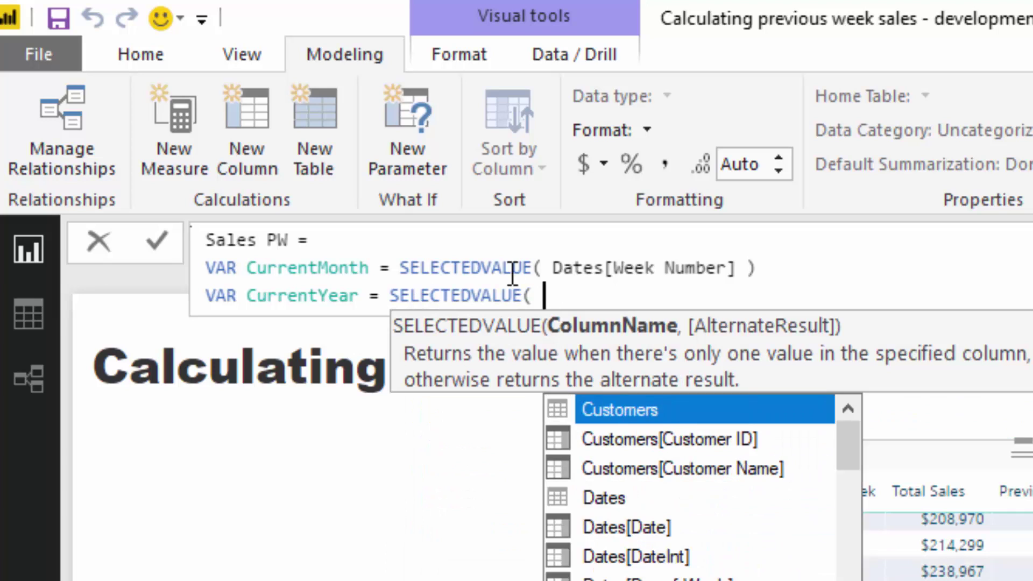
pyautogui.write('Ye')
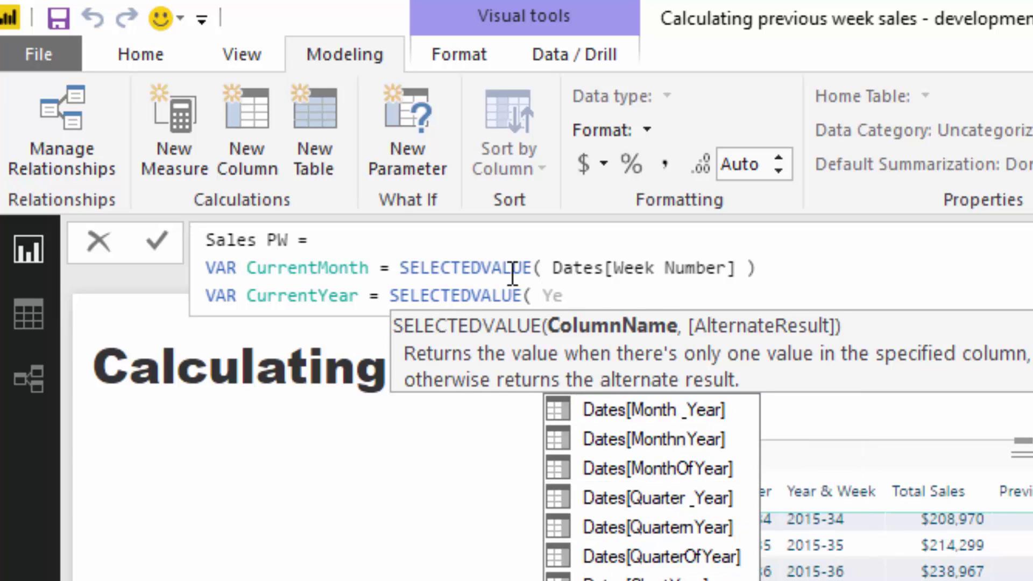
pyautogui.press('Tab')
# Close the CurrentYear line and add VAR MaxWeekNumber = CALCULATE( MAX( Dates[Week Number] ), ALL( Dates ) ).
pyautogui.write(')')
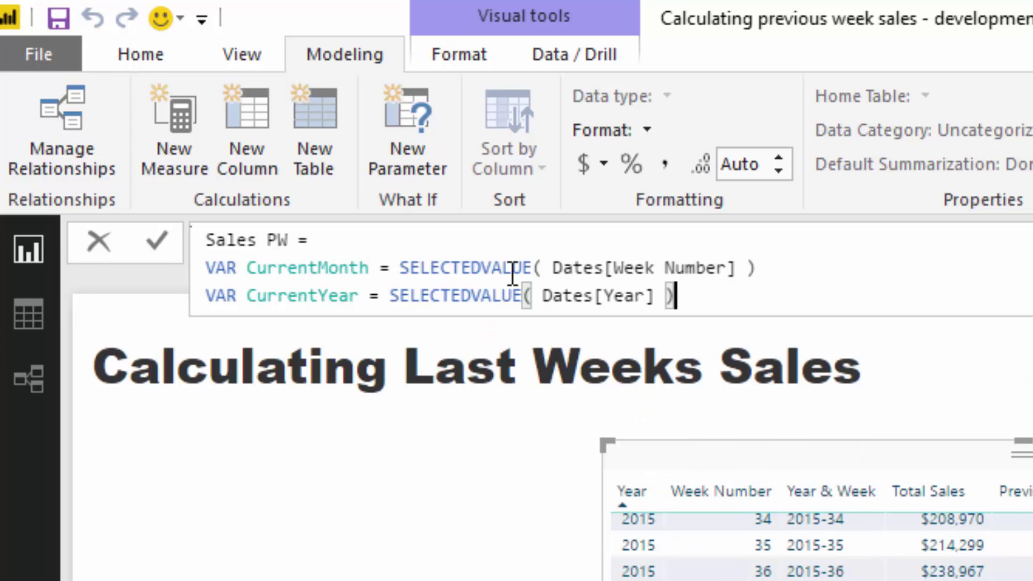
pyautogui.hotkey('shift', 'Return')
pyautogui.write('V')
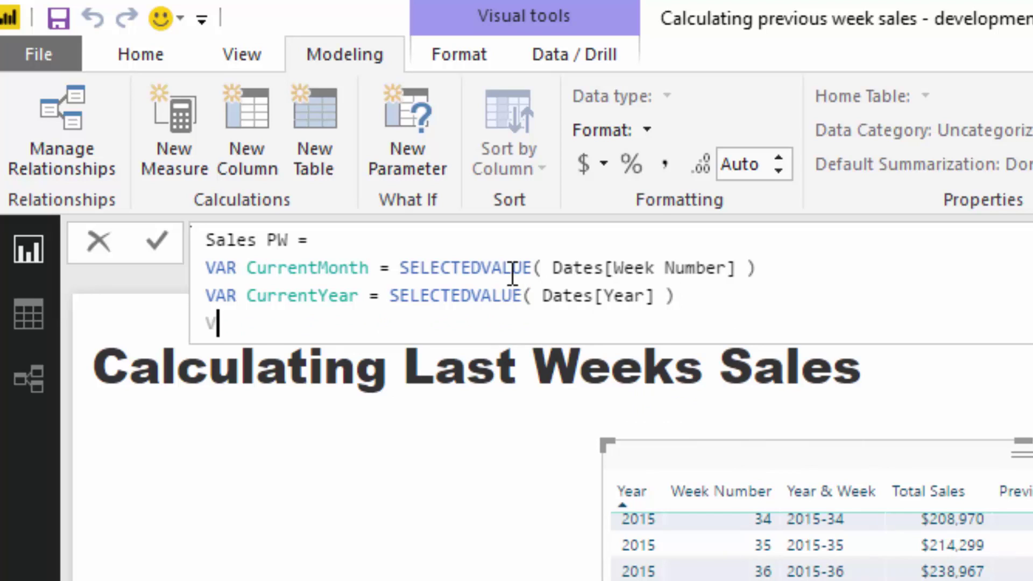
pyautogui.write('AR M')
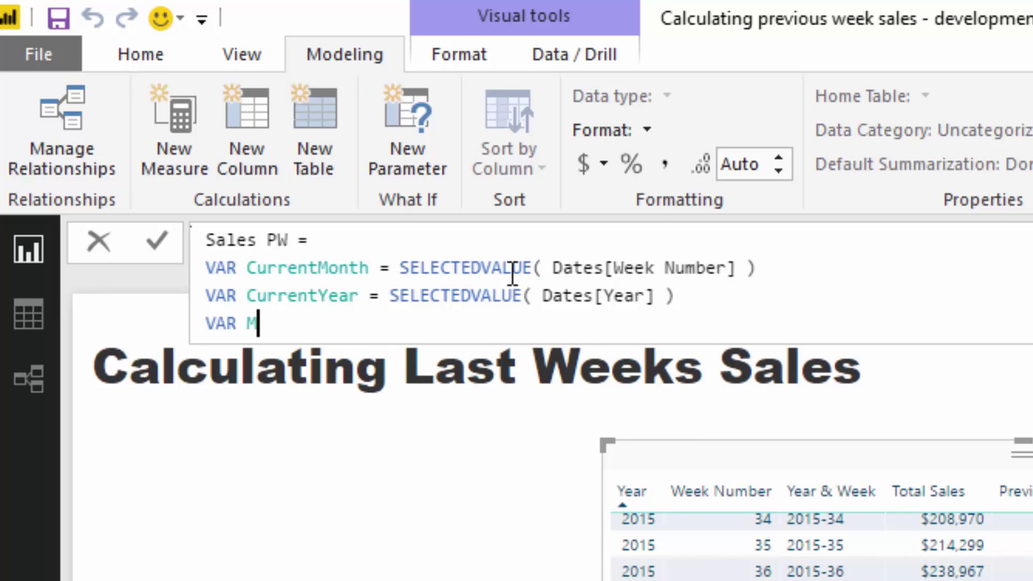
pyautogui.write('axWeekNum')
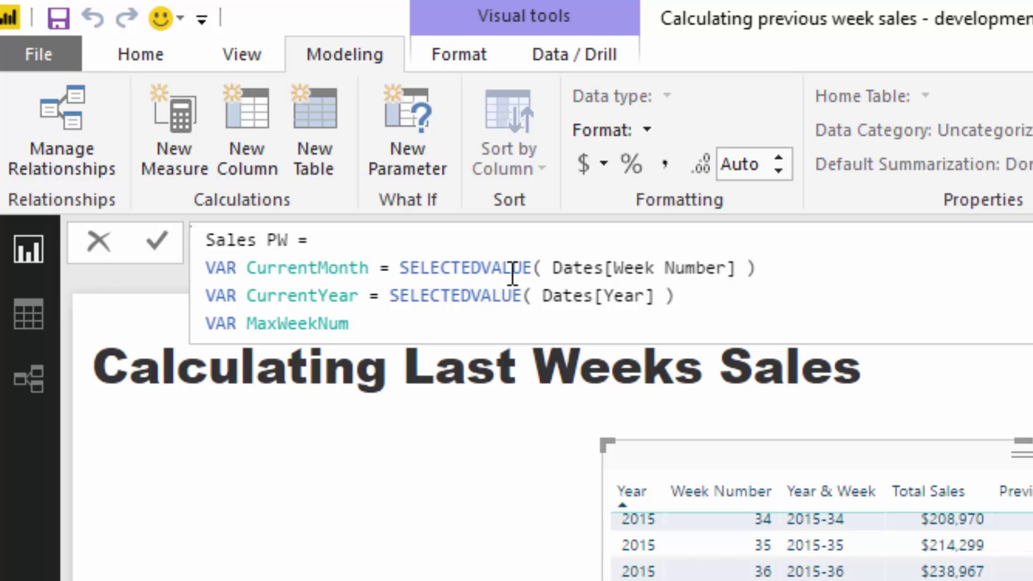
pyautogui.write('ber = CAL')
pyautogui.press('Tab')
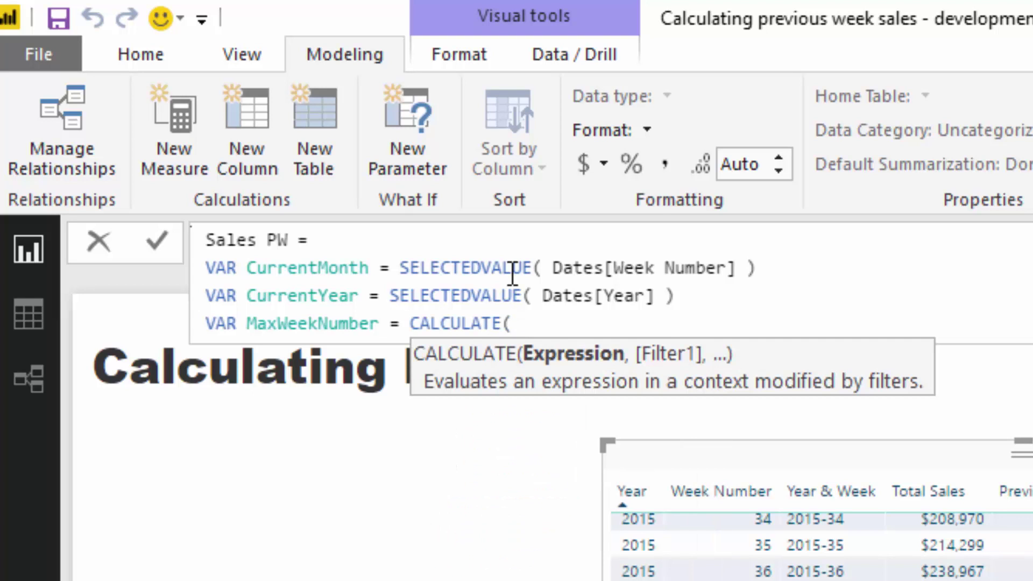
pyautogui.write('MAX( ')
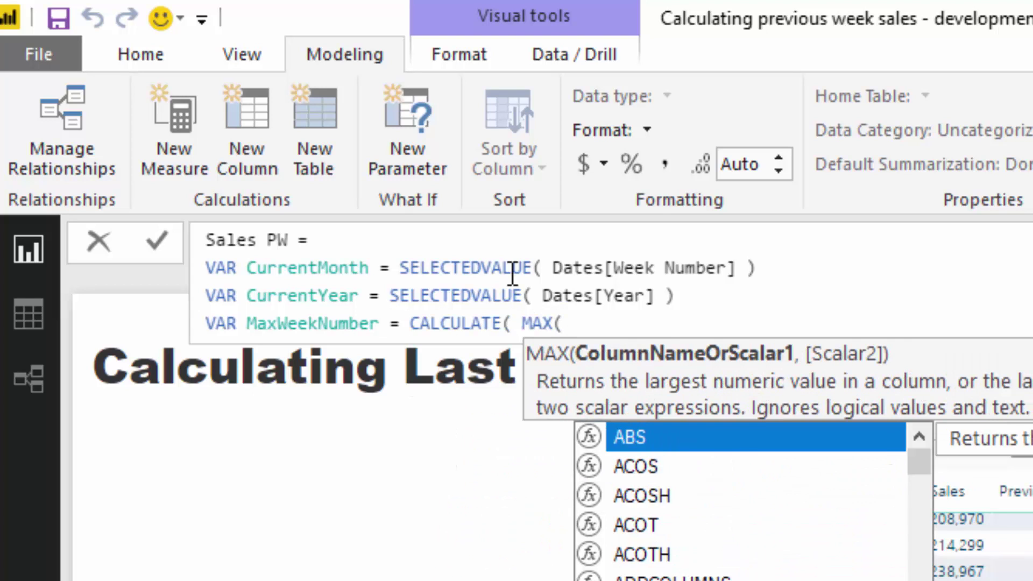
pyautogui.write('Wee')
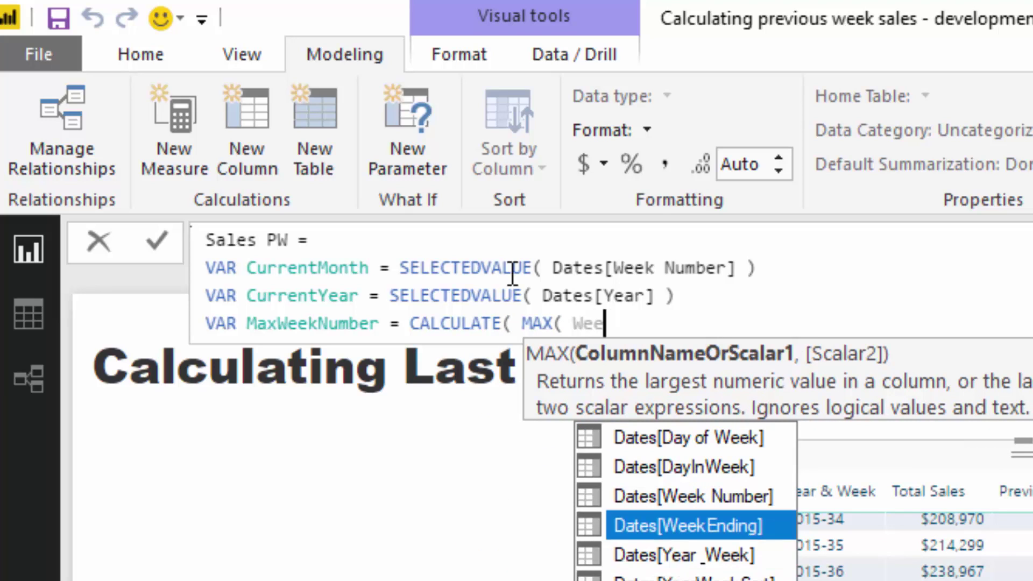
pyautogui.press('Up')
pyautogui.press('Tab')
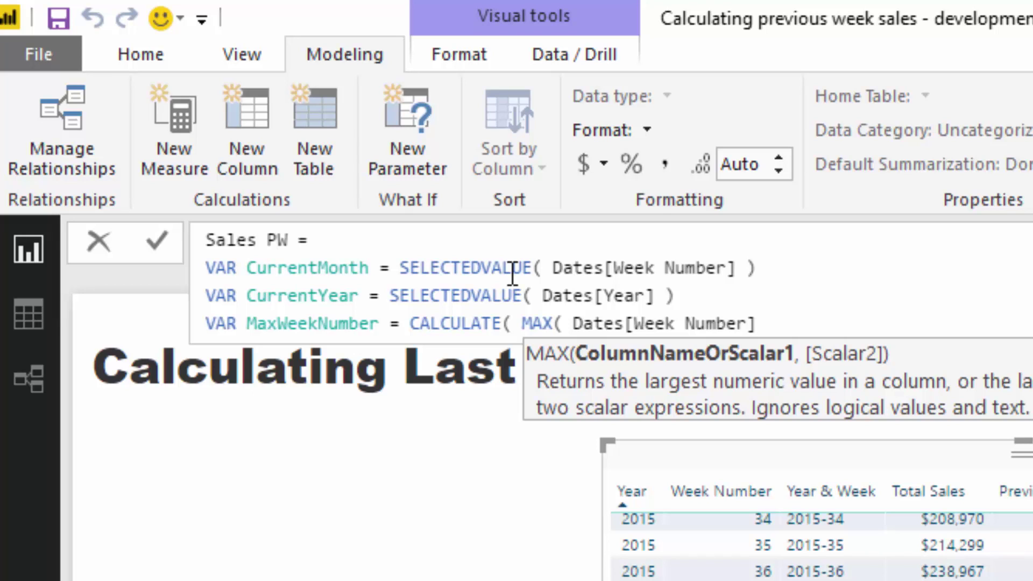
pyautogui.write('), ALL( Date')
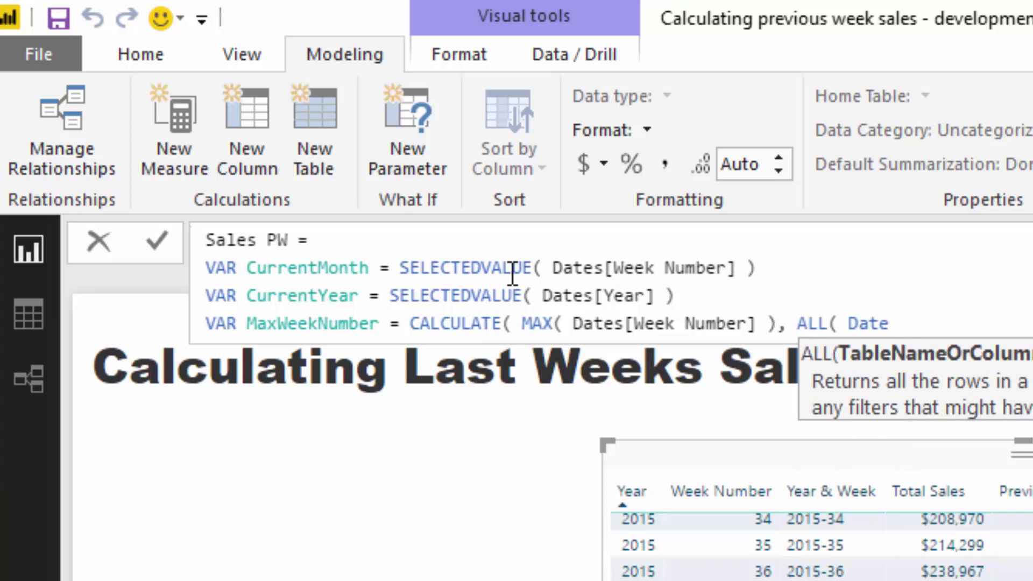
pyautogui.write('s ) )')
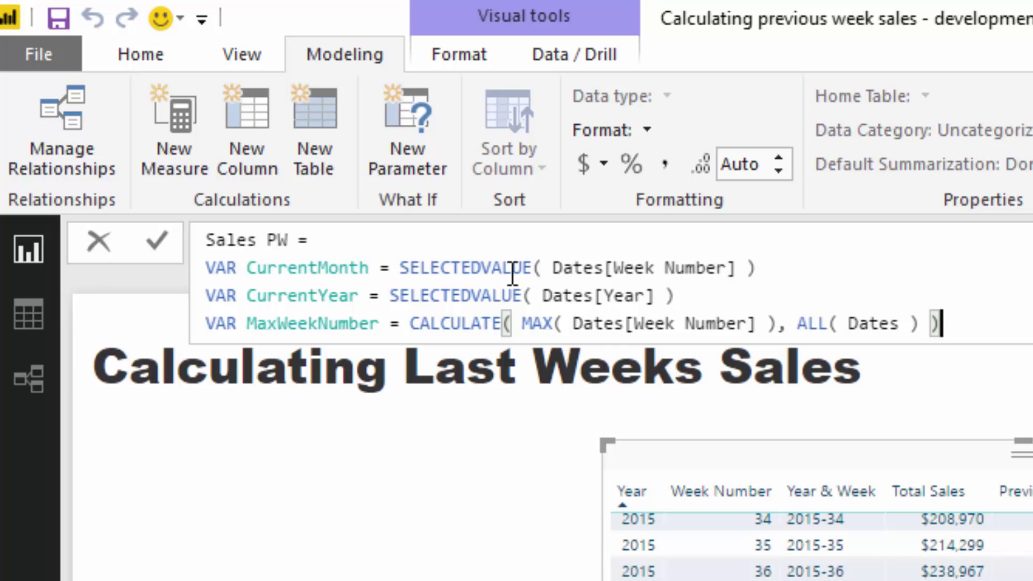
# Add a RETURN line after the three variables and begin the expression with SUMX(.
pyautogui.hotkey('shift', 'Return')
pyautogui.hotkey('shift', 'Return')
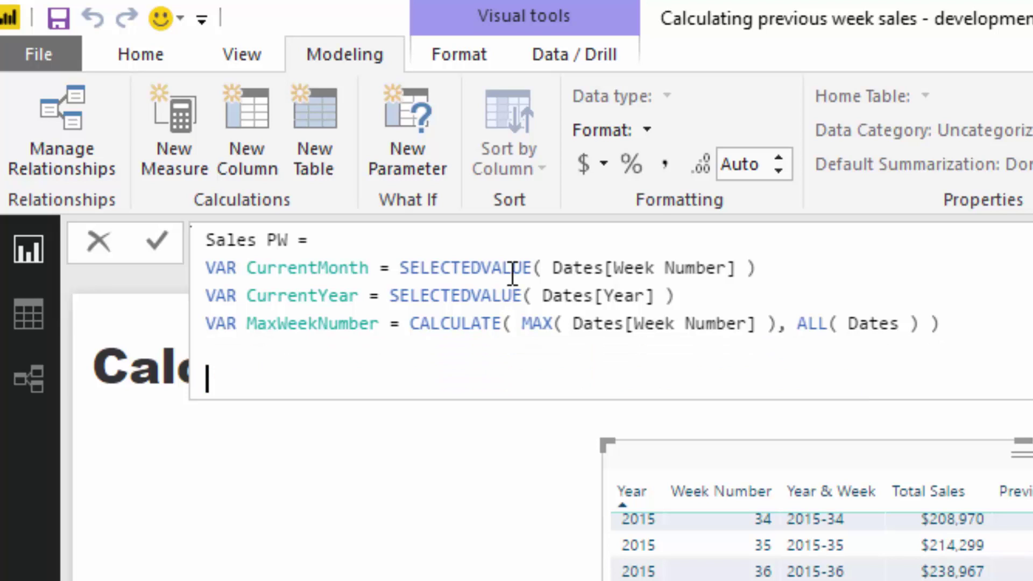
pyautogui.write('RETURN')
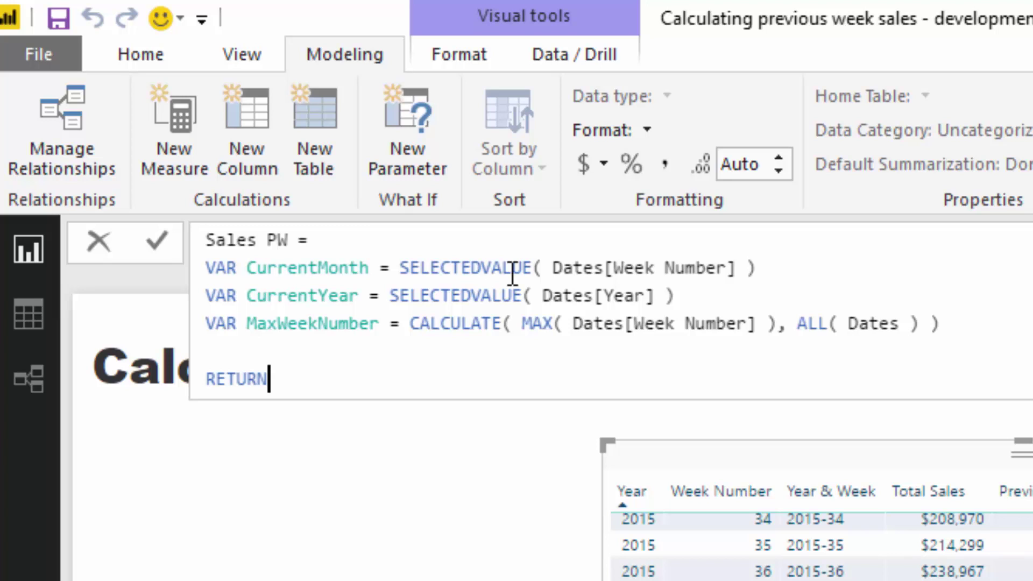
pyautogui.hotkey('shift', 'Return')
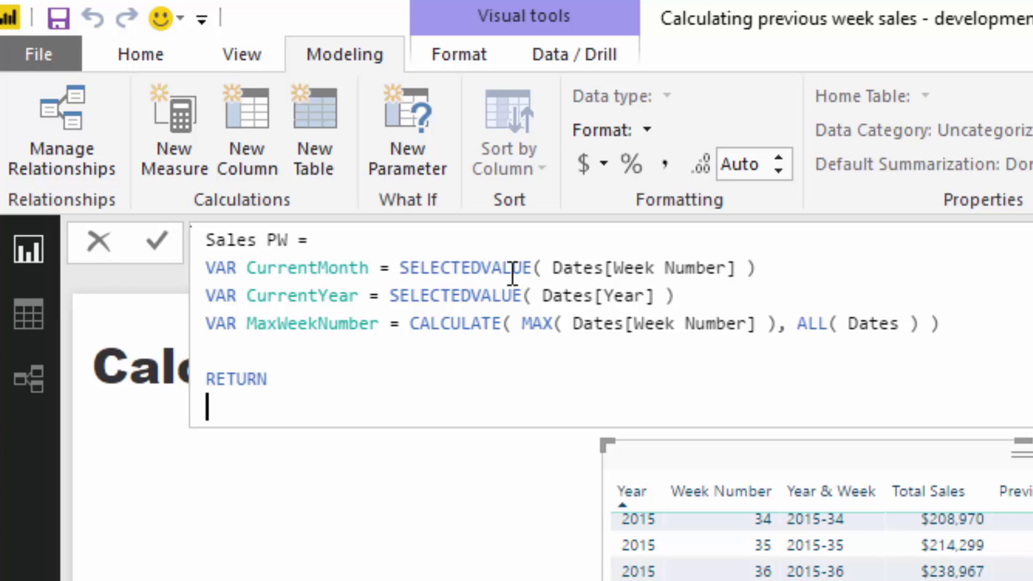
pyautogui.write('IF( HAS')
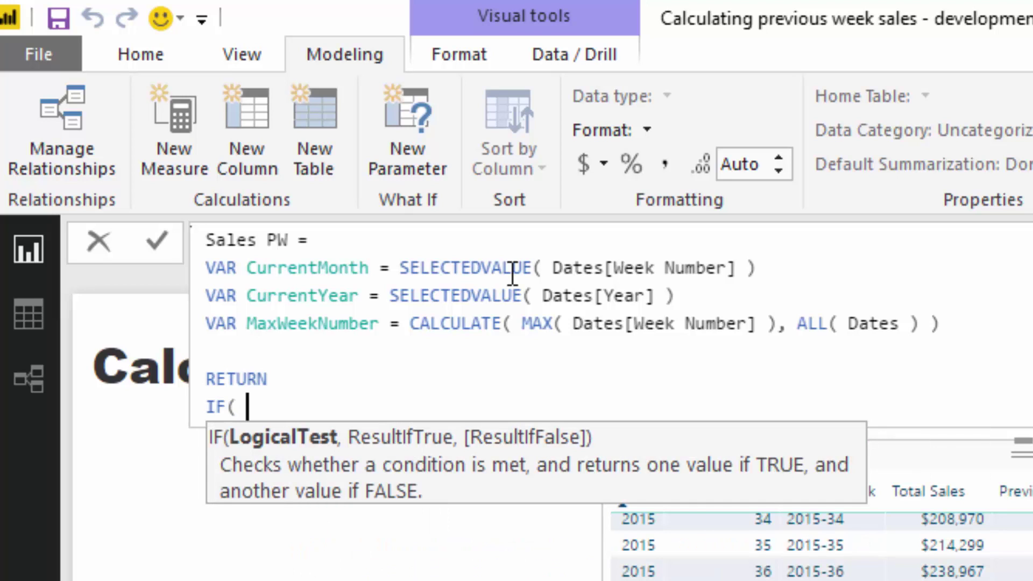
pyautogui.press('BackSpace')
pyautogui.press('BackSpace')
pyautogui.press('BackSpace')
pyautogui.press('BackSpace')
pyautogui.press('BackSpace')
pyautogui.press('BackSpace')
pyautogui.press('BackSpace')
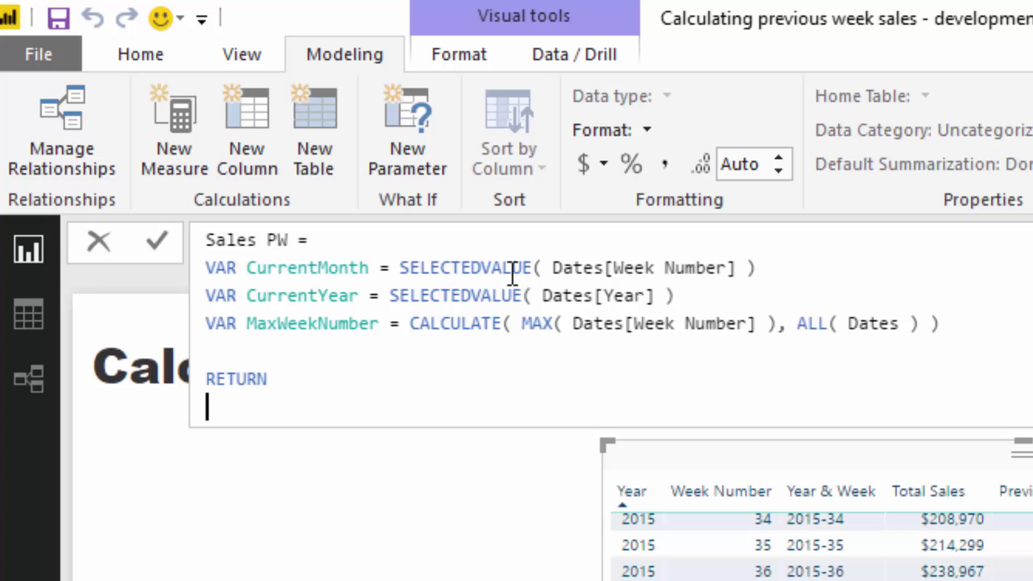
pyautogui.write('SUMX(')
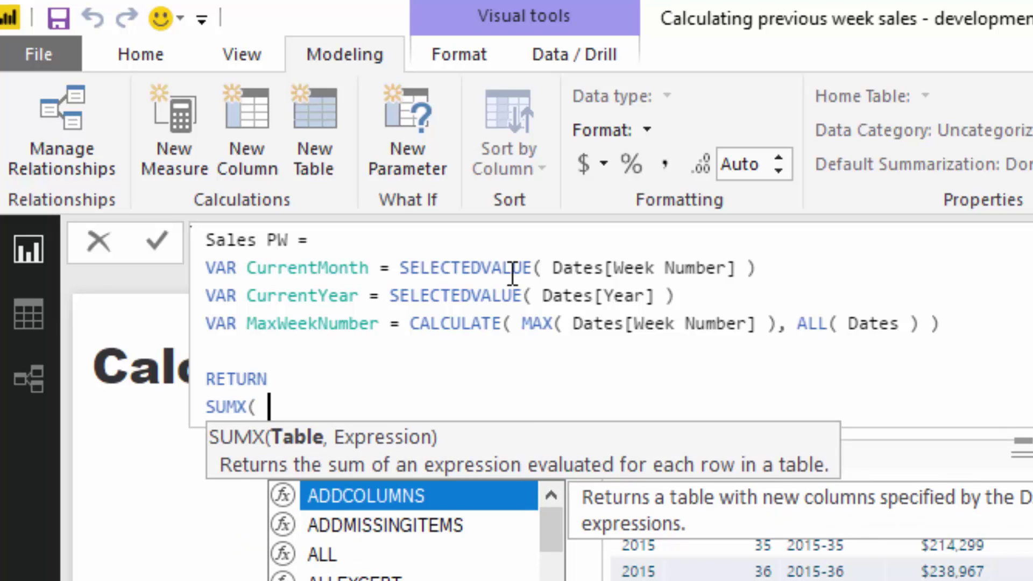
# Inside SUMX, start an indented FILTER( ALL( argument on a new line.
pyautogui.hotkey('shift', 'Return')
pyautogui.press('Tab')
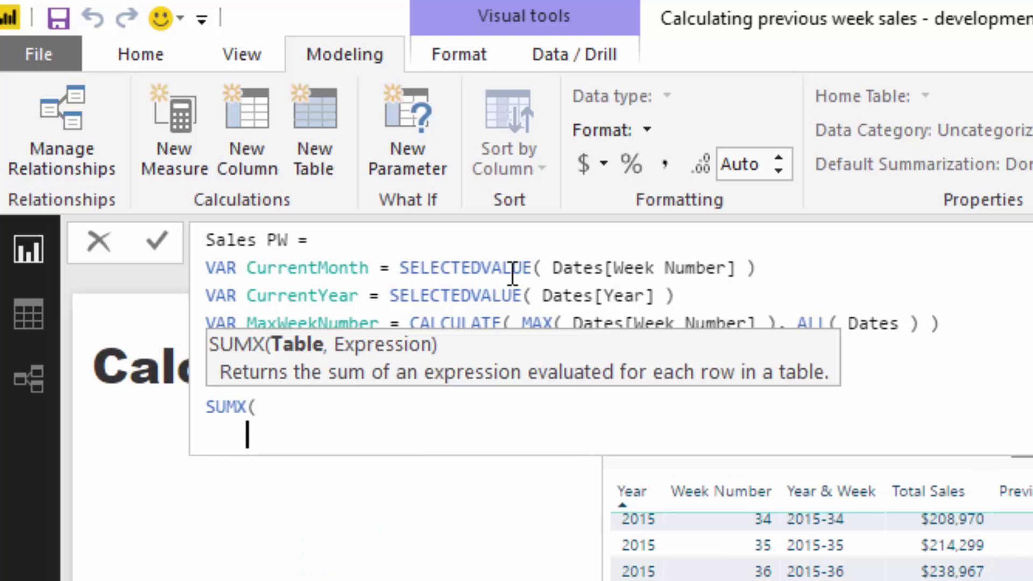
pyautogui.write('FIL')
pyautogui.press('Tab')
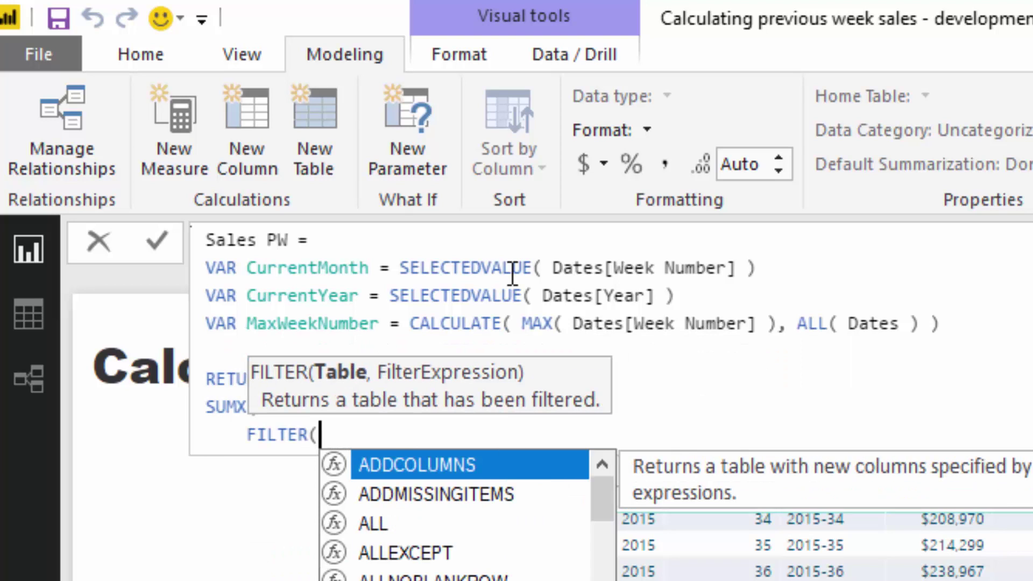
pyautogui.write('AAL')
pyautogui.press('BackSpace')
pyautogui.press('BackSpace')
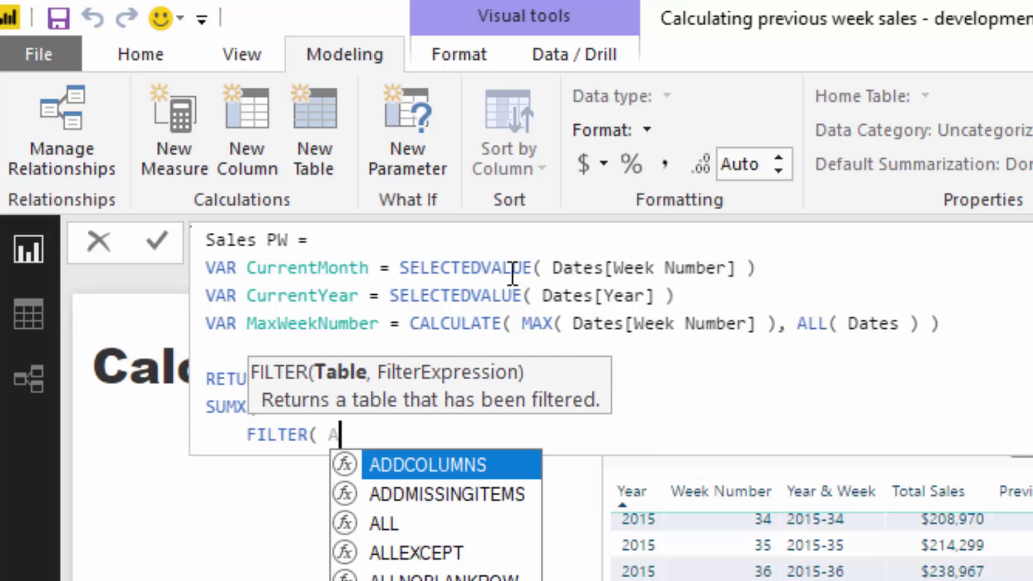
pyautogui.write('LL')
pyautogui.press('Tab')
# Complete ALL( Dates ) with a trailing comma and open a new line for the condition.
pyautogui.write('Dates')
pyautogui.press('Tab')
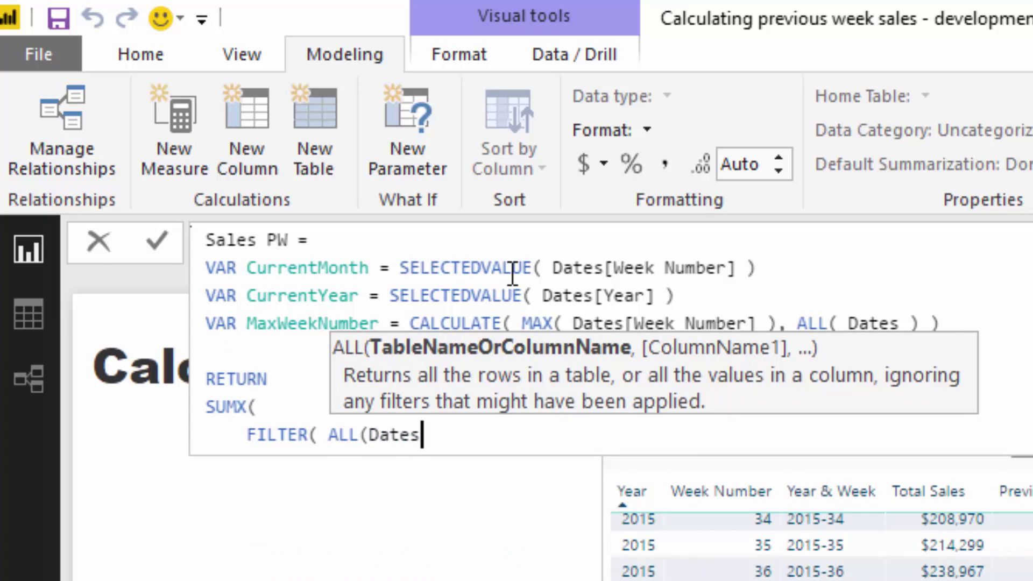
pyautogui.write(')')
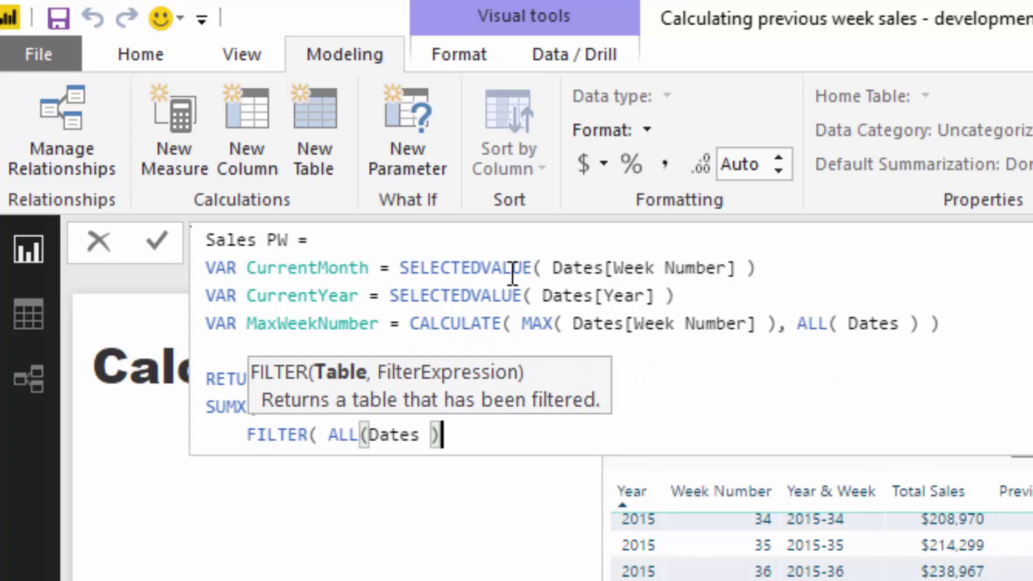
pyautogui.click(367, 434)
pyautogui.click(484, 442)
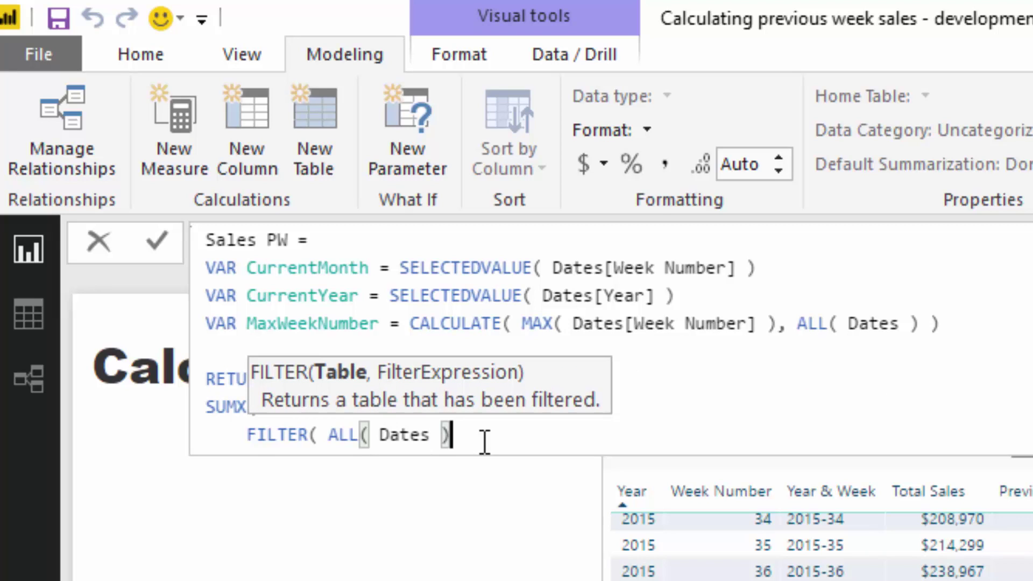
pyautogui.write(',')
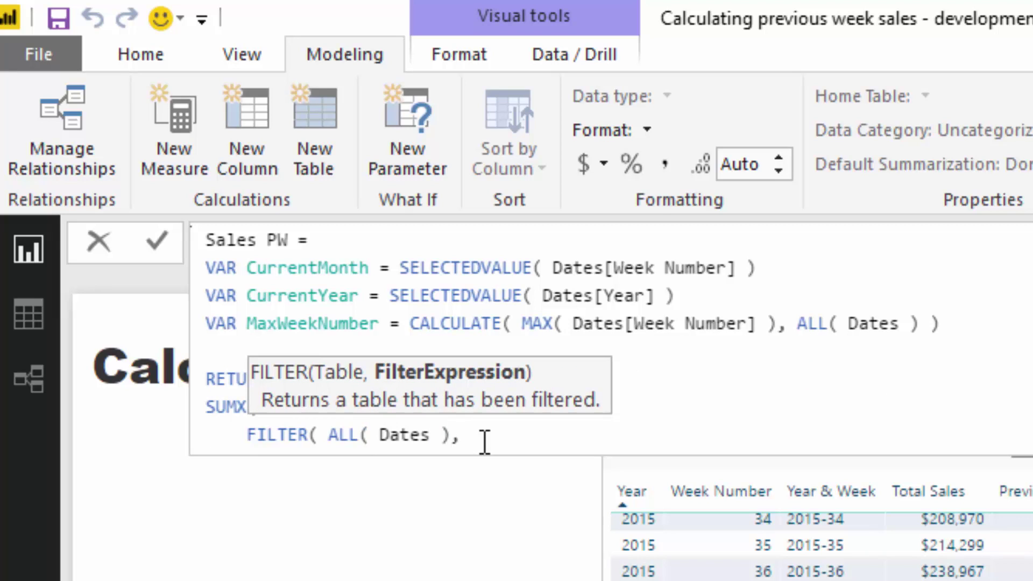
pyautogui.hotkey('shift', 'Return')
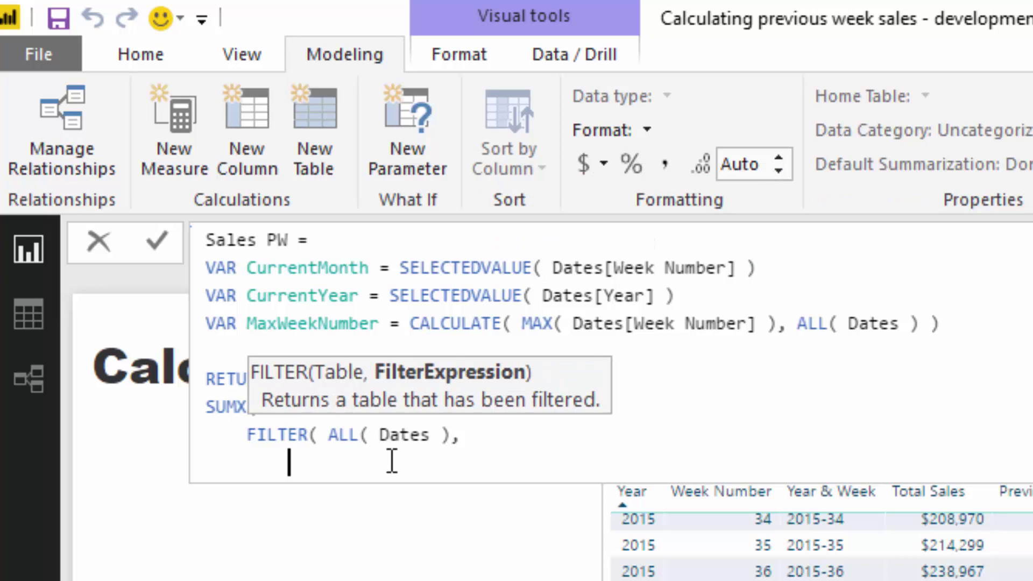
# Begin the filter condition with IF( referencing the current week variable and = 1.
pyautogui.write('IF( Cur')
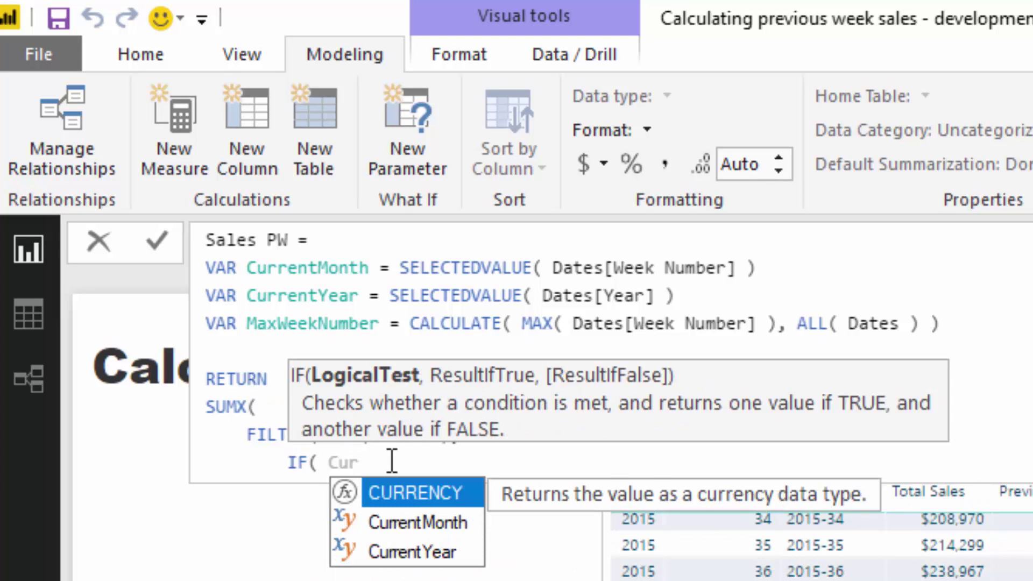
pyautogui.press('Down')
pyautogui.press('Tab')
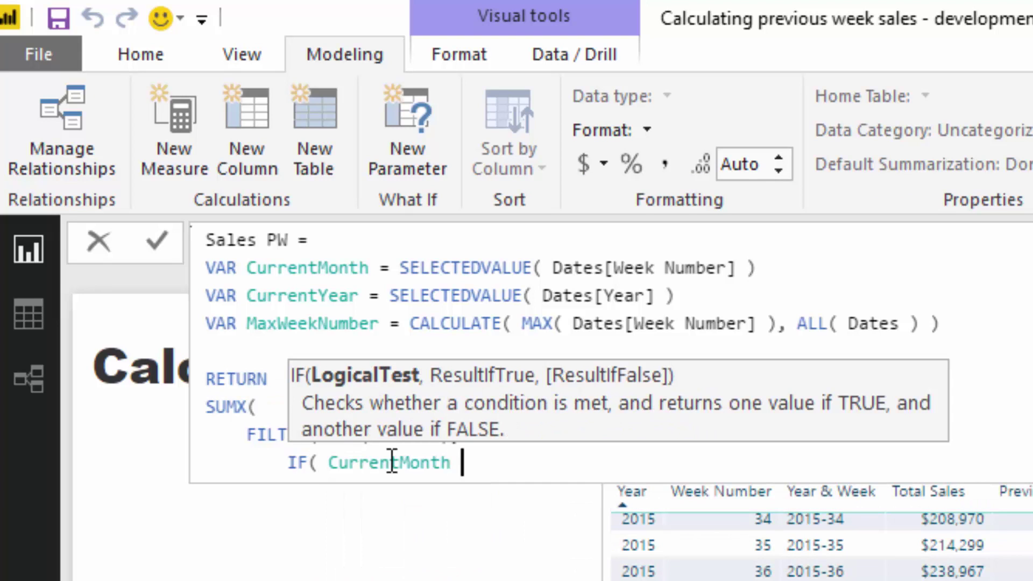
pyautogui.write('= 1')
pyautogui.press('BackSpace')
pyautogui.press('BackSpace')
pyautogui.press('BackSpace')
pyautogui.press('BackSpace')
pyautogui.press('BackSpace')
pyautogui.press('BackSpace')
pyautogui.press('BackSpace')
pyautogui.press('BackSpace')
pyautogui.press('BackSpace')
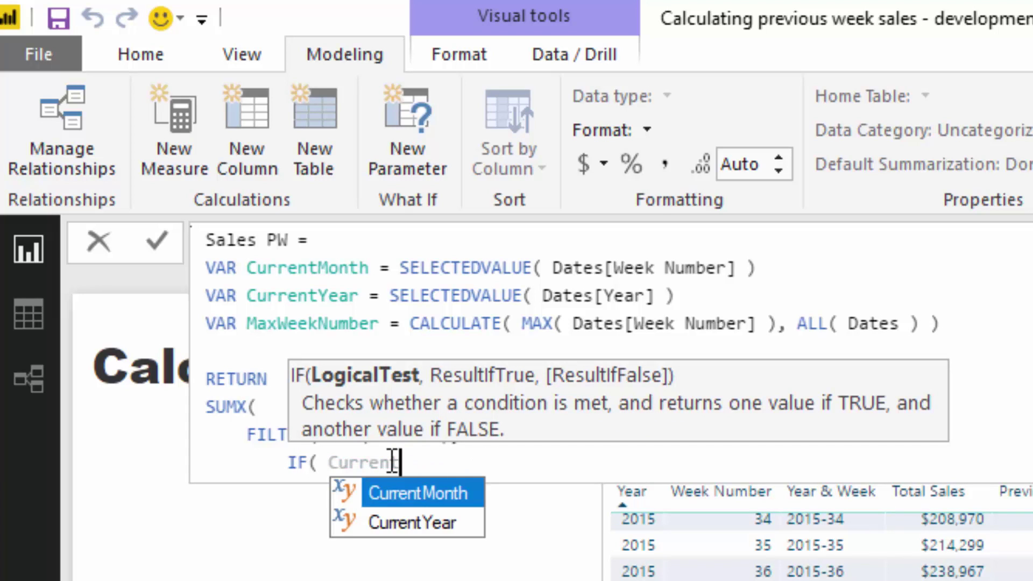
pyautogui.press('Tab')
# Rename the first variable from CurrentMonth to CurrentWeek and strip the old name from the IF.
pyautogui.click(371, 267)
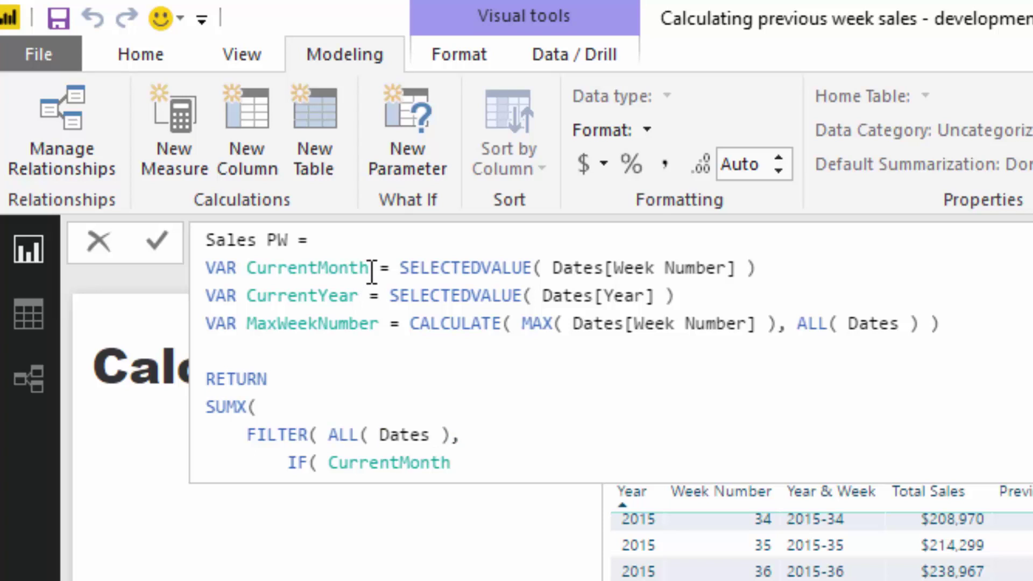
pyautogui.hotkey('shift', 'Left')
pyautogui.hotkey('shift', 'Left')
pyautogui.hotkey('shift', 'Left')
pyautogui.hotkey('shift', 'Left')
pyautogui.hotkey('shift', 'Left')
pyautogui.write('week')
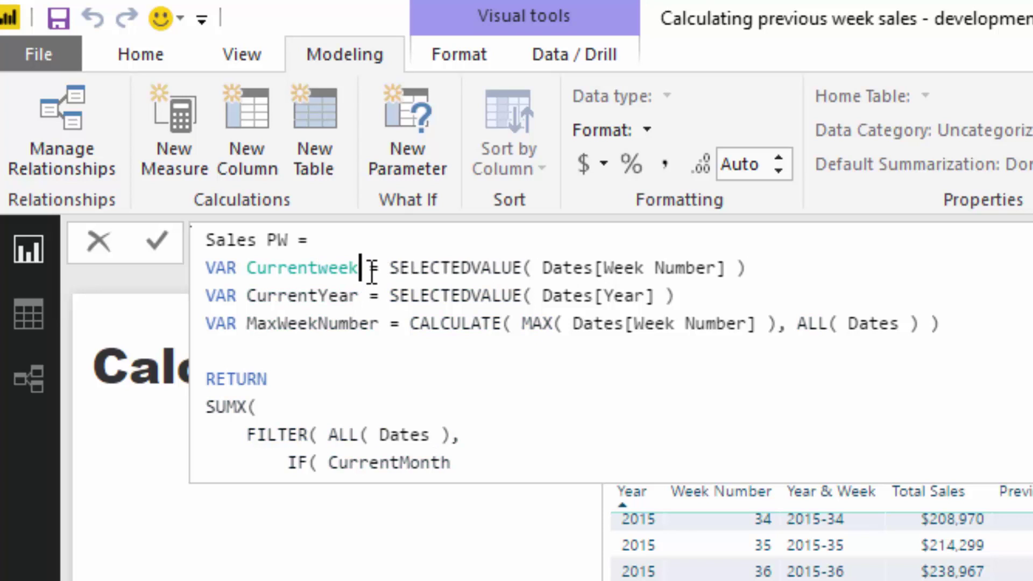
pyautogui.press('BackSpace')
pyautogui.press('BackSpace')
pyautogui.press('BackSpace')
pyautogui.press('BackSpace')
pyautogui.write('We')
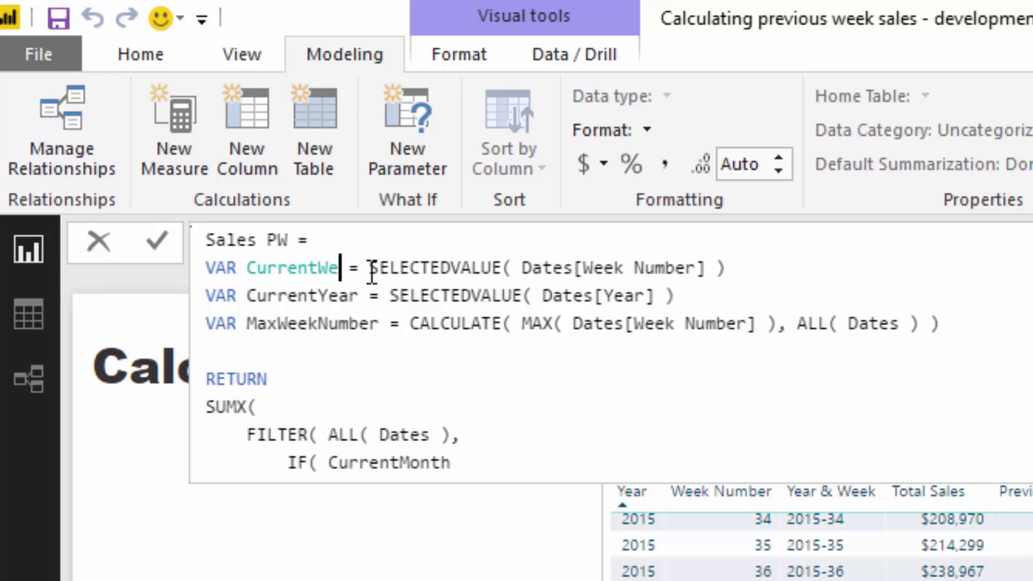
pyautogui.write('ek')
pyautogui.click(468, 461)
pyautogui.press('BackSpace')
pyautogui.press('BackSpace')
pyautogui.press('BackSpace')
pyautogui.press('BackSpace')
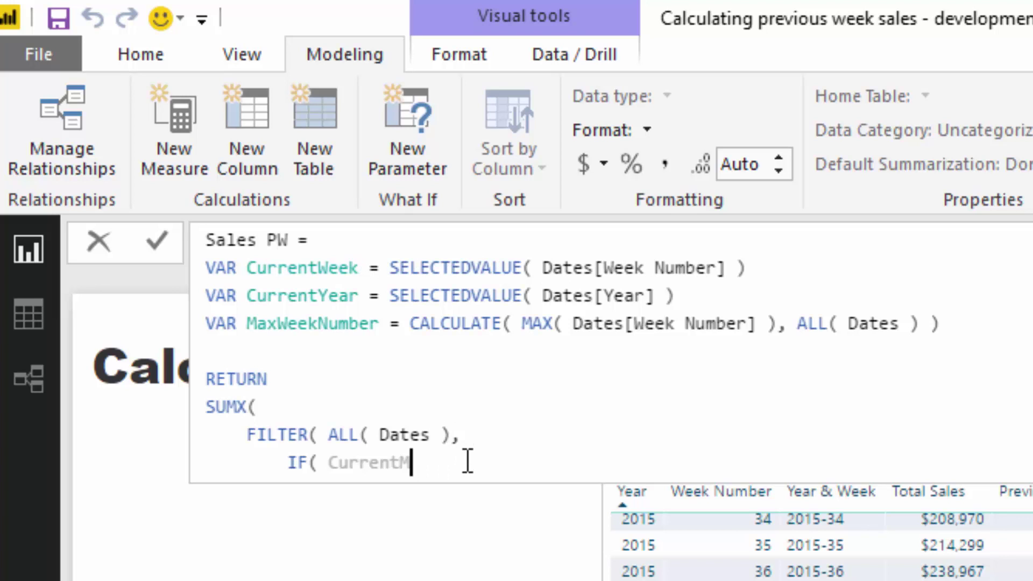
pyautogui.press('BackSpace')
pyautogui.press('BackSpace')
pyautogui.press('BackSpace')
pyautogui.press('BackSpace')
pyautogui.press('BackSpace')
# Finish the condition as IF( CurrentWeek = 1, and start an indented true-result line.
pyautogui.write('rentWeek ')
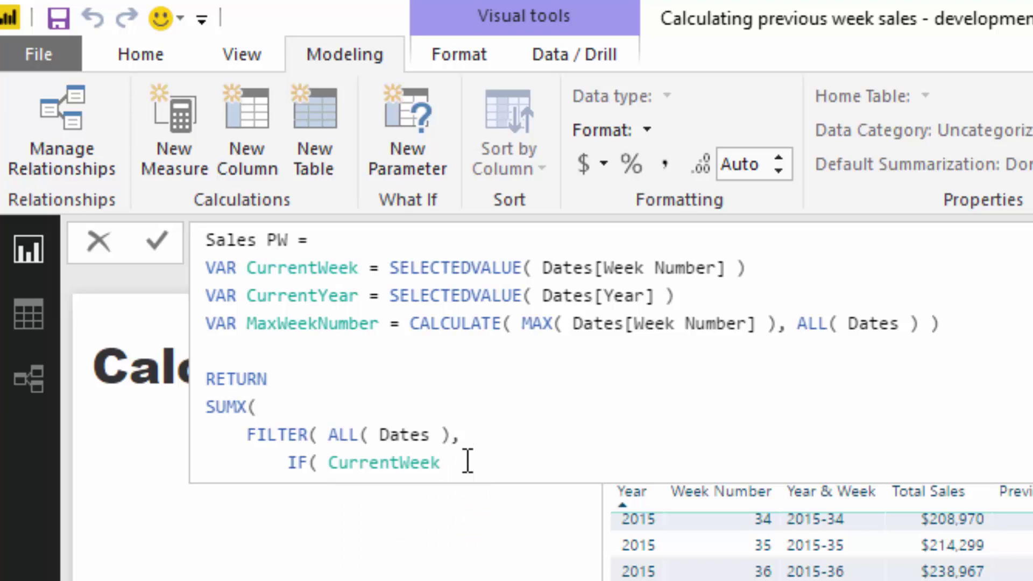
pyautogui.write('= 1,')
pyautogui.press('Return')
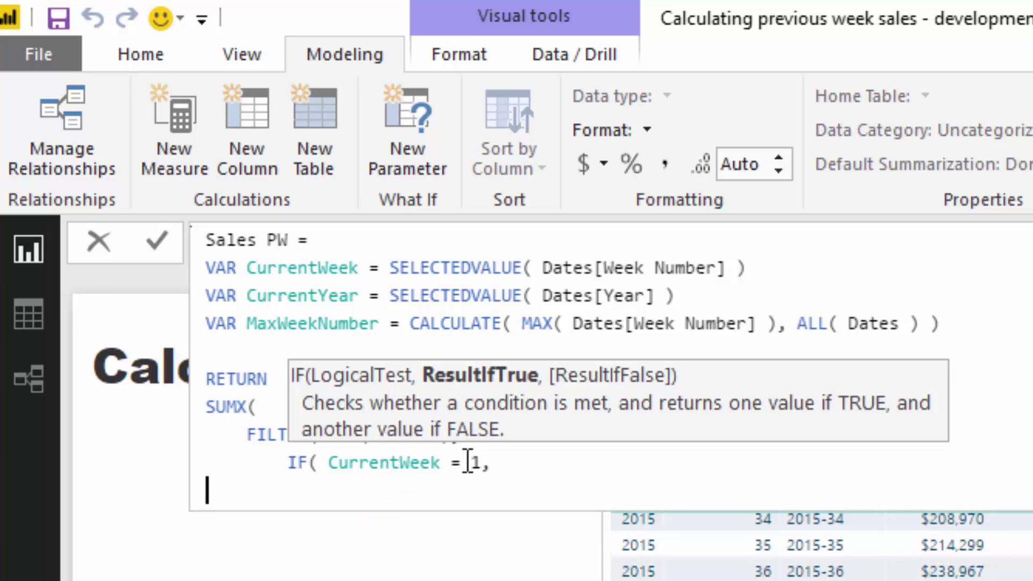
pyautogui.press('Tab')
pyautogui.press('Tab')
pyautogui.press('Tab')
pyautogui.write('Dat')
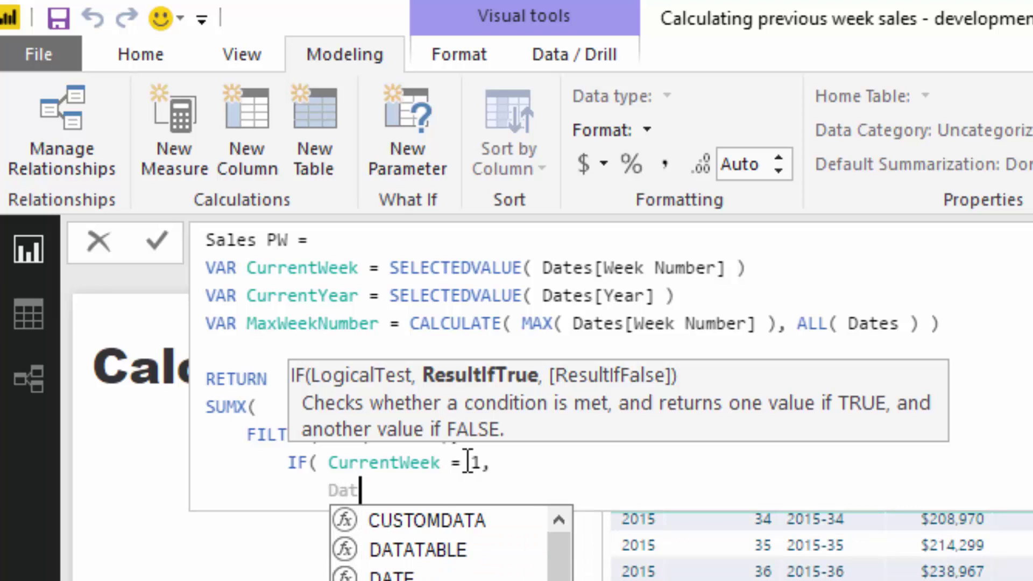
pyautogui.scroll(-4, 469, 462)
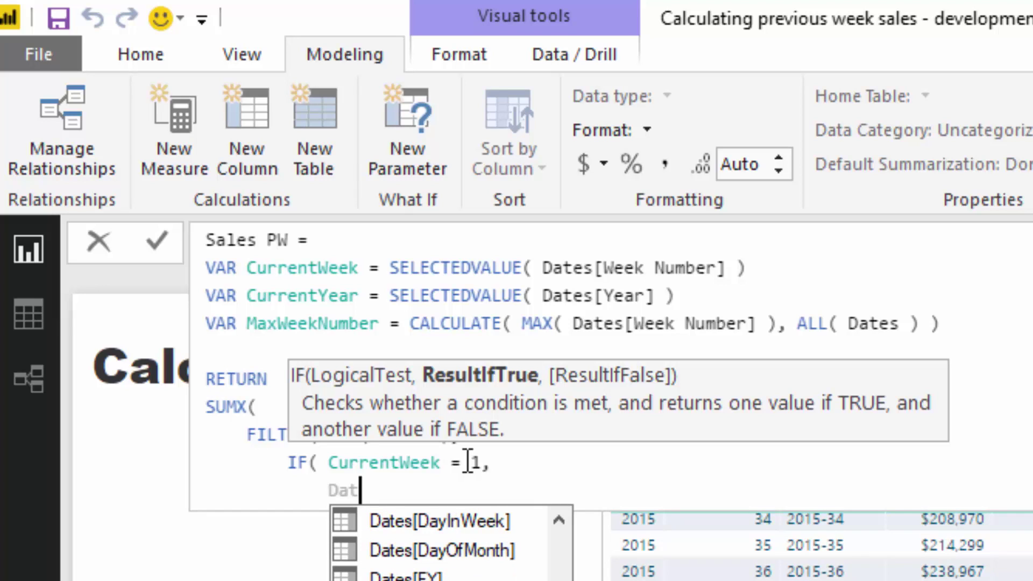
pyautogui.scroll(-3, 469, 462)
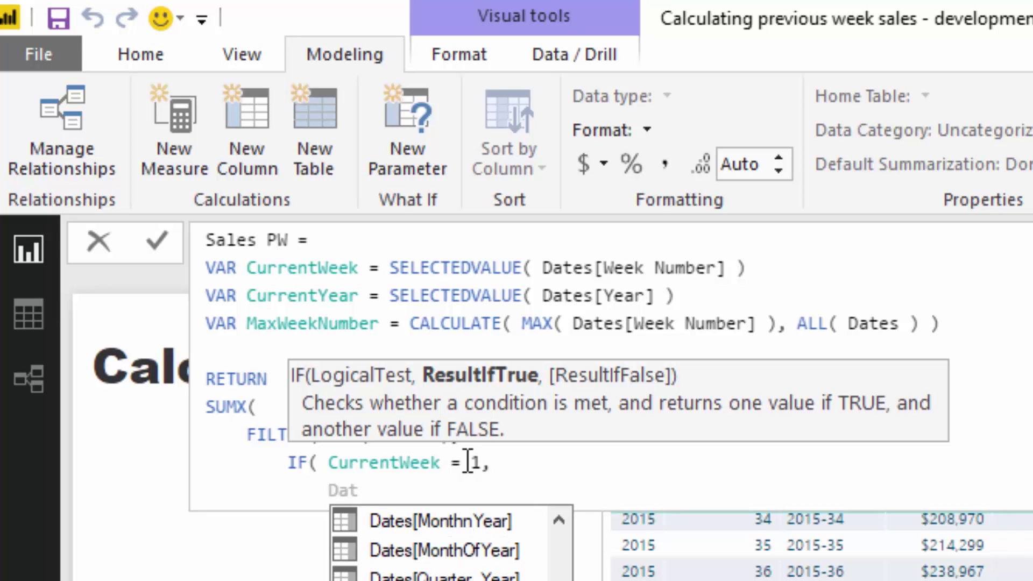
# Write the true branch Dates[Week Number] = MaxWeekNumber && Dates[Year] = CurrentYear - 1.
pyautogui.write('es[Week Number]')
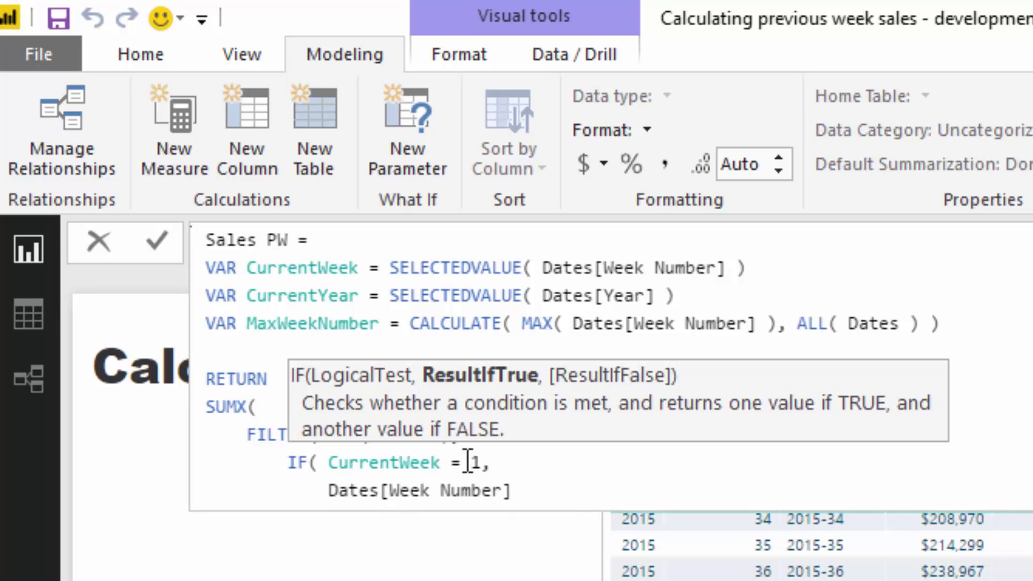
pyautogui.write(' = Max')
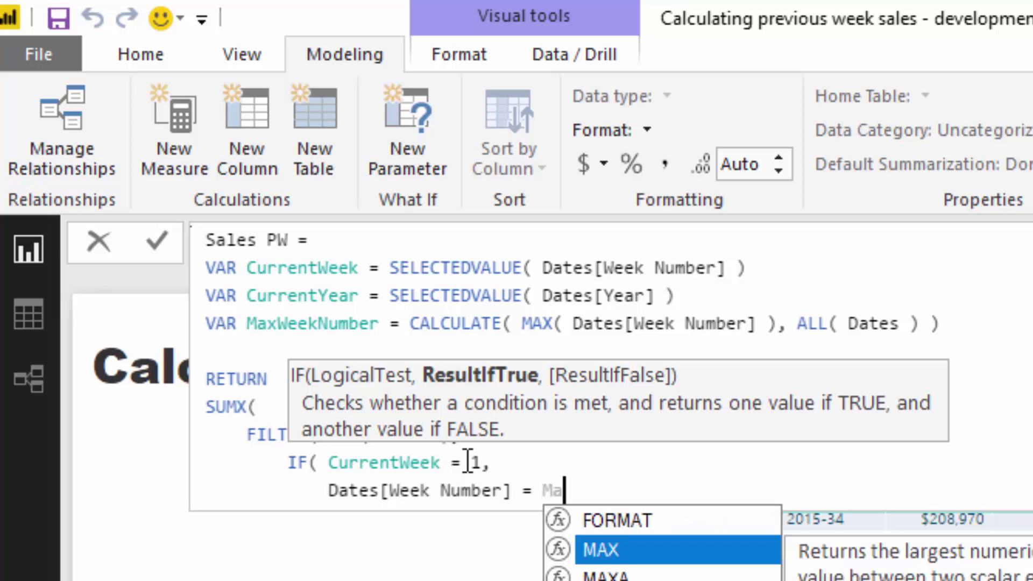
pyautogui.press('Down')
pyautogui.press('Down')
pyautogui.press('Tab')
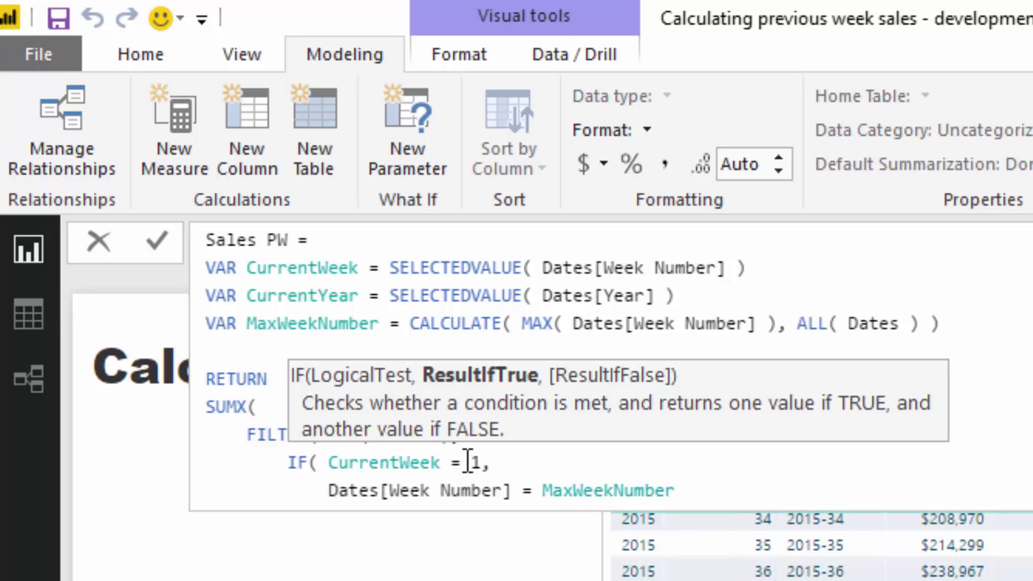
pyautogui.write('&& year')
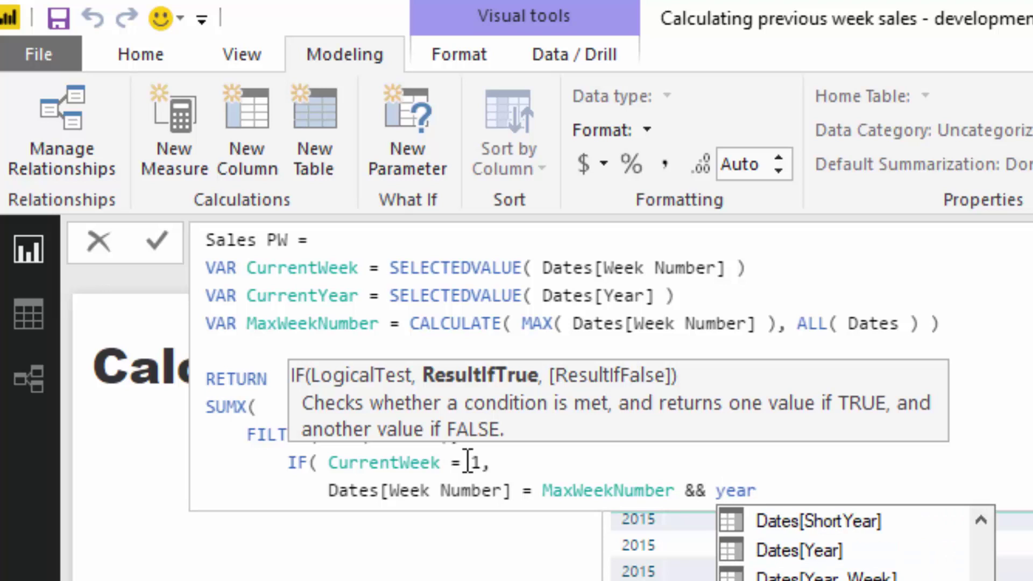
pyautogui.press('Tab')
pyautogui.write('= ')
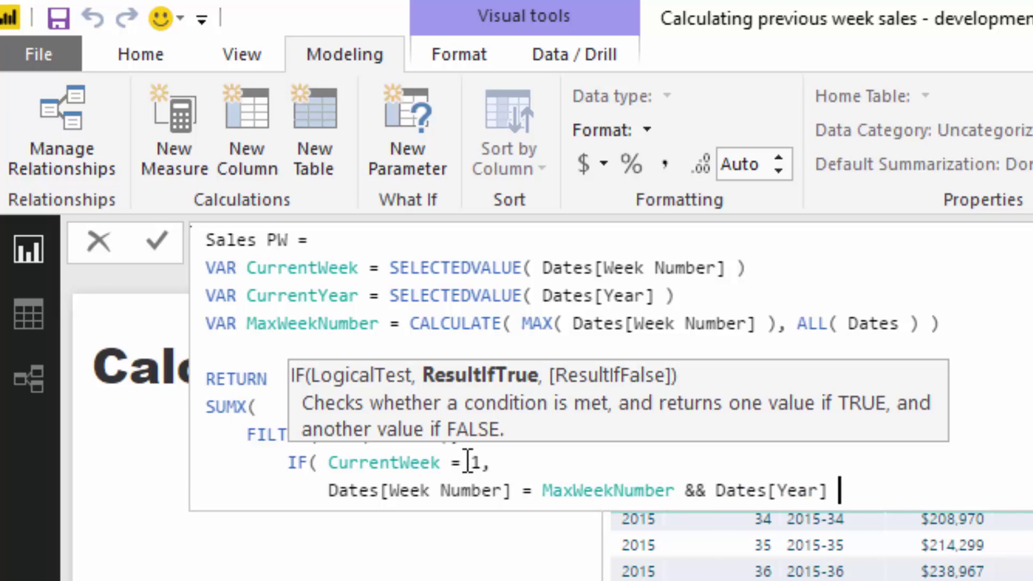
pyautogui.write('Curre')
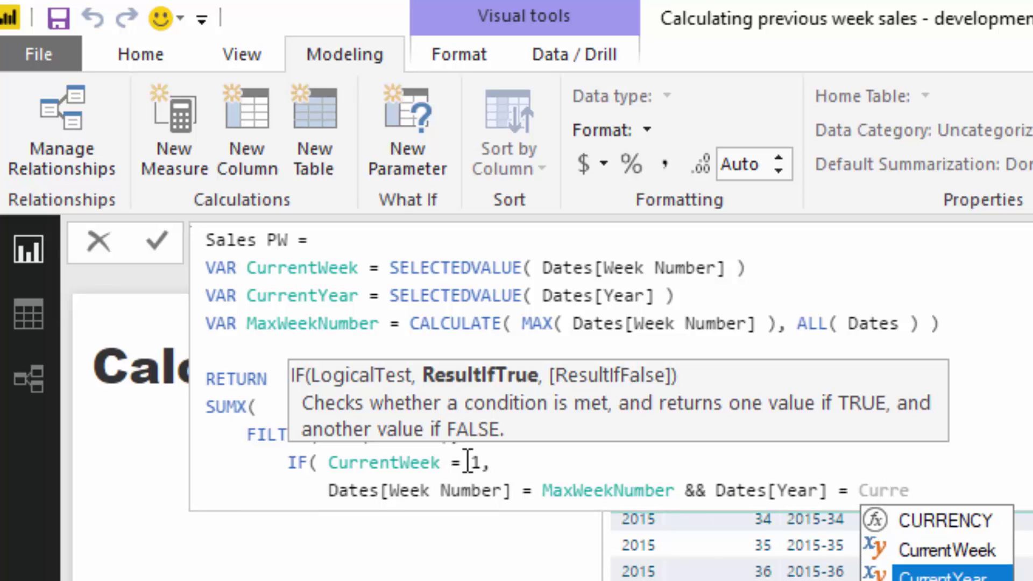
pyautogui.press('Tab')
pyautogui.write('- 1')
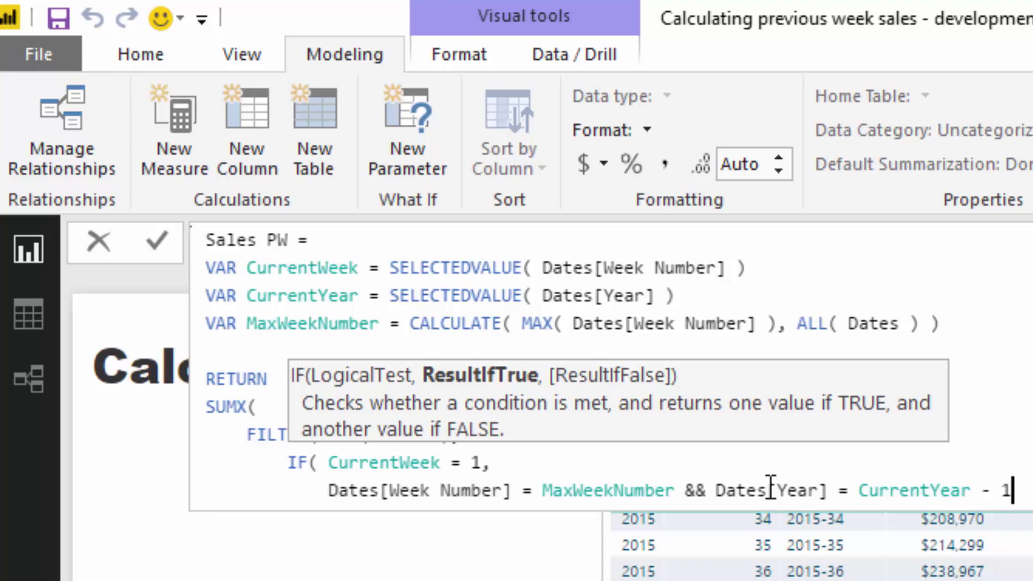
pyautogui.write(',')
pyautogui.hotkey('shift', 'Return')
pyautogui.press('Tab')
pyautogui.press('Tab')
pyautogui.press('Tab')
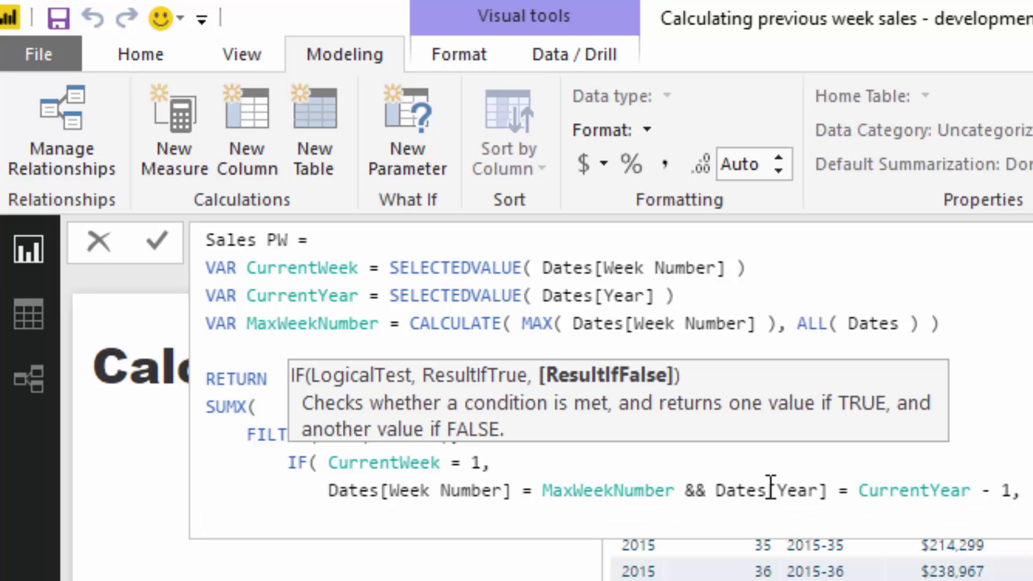
# Write the false branch Dates[Week Number] = CurrentWeek - 1 && Dates[Year] = CurrentYear, closing FILTER.
pyautogui.write('Wee')
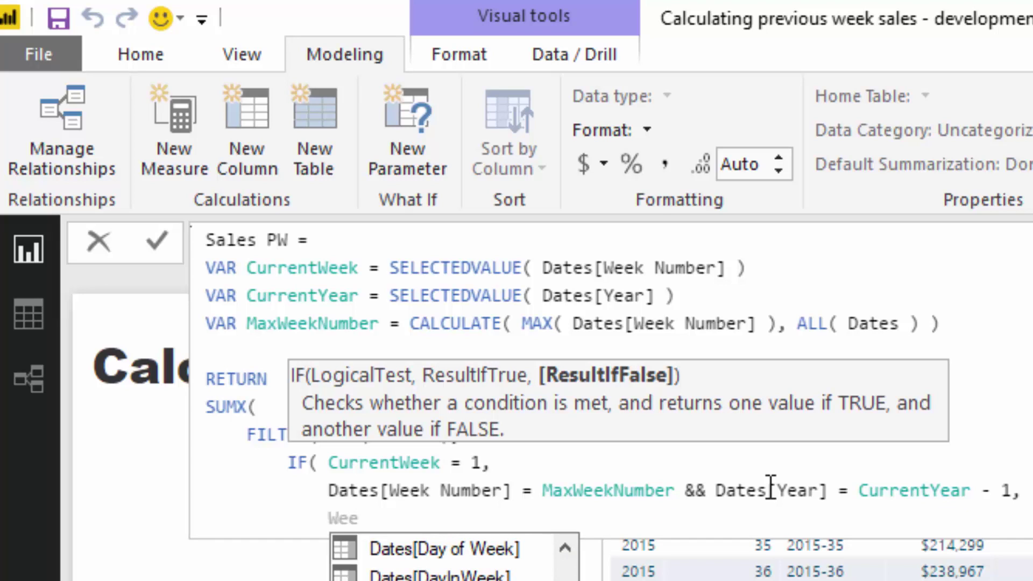
pyautogui.press('Tab')
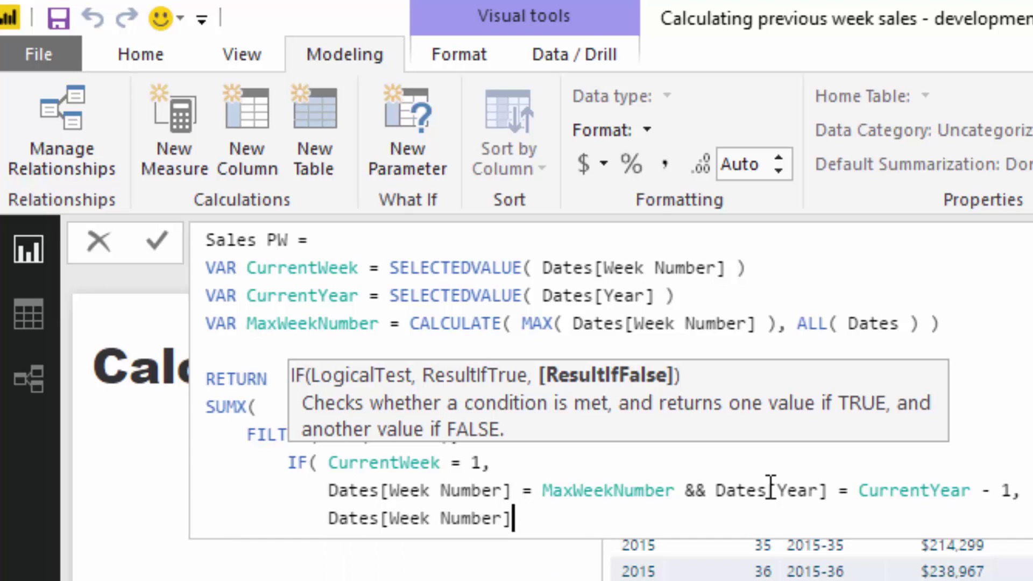
pyautogui.write('= Curr')
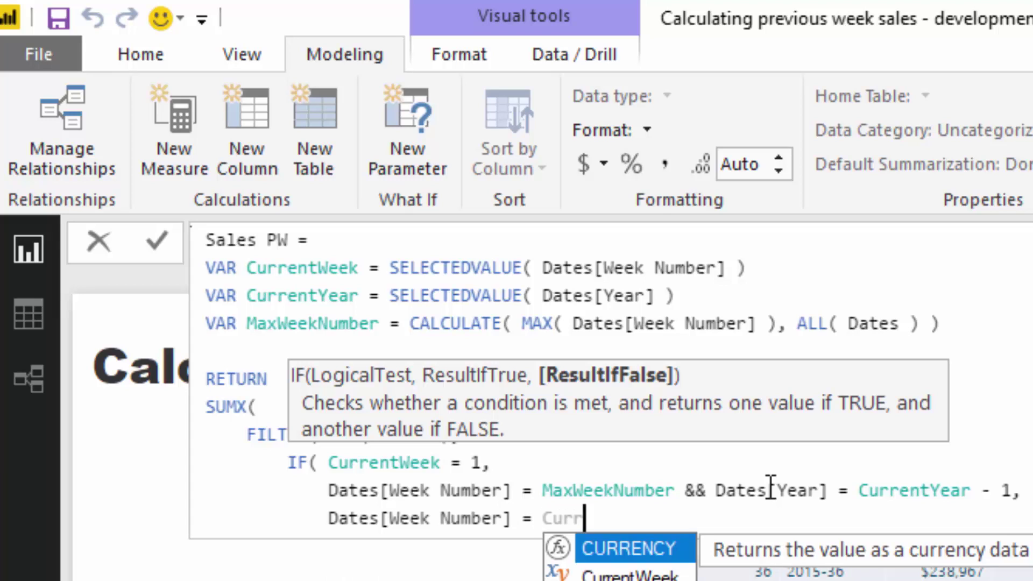
pyautogui.write('entWeek - 1')
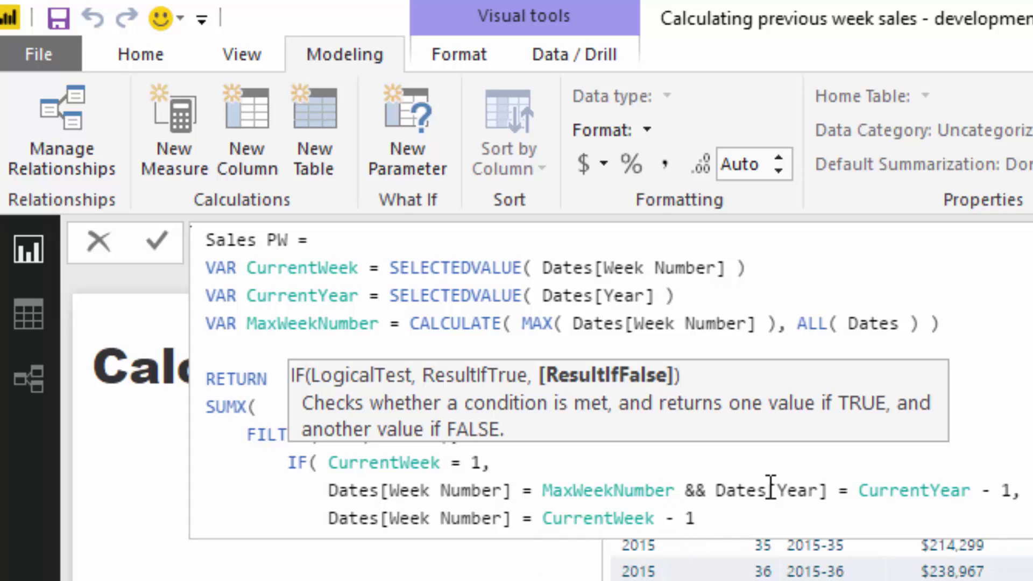
pyautogui.write(' && Year')
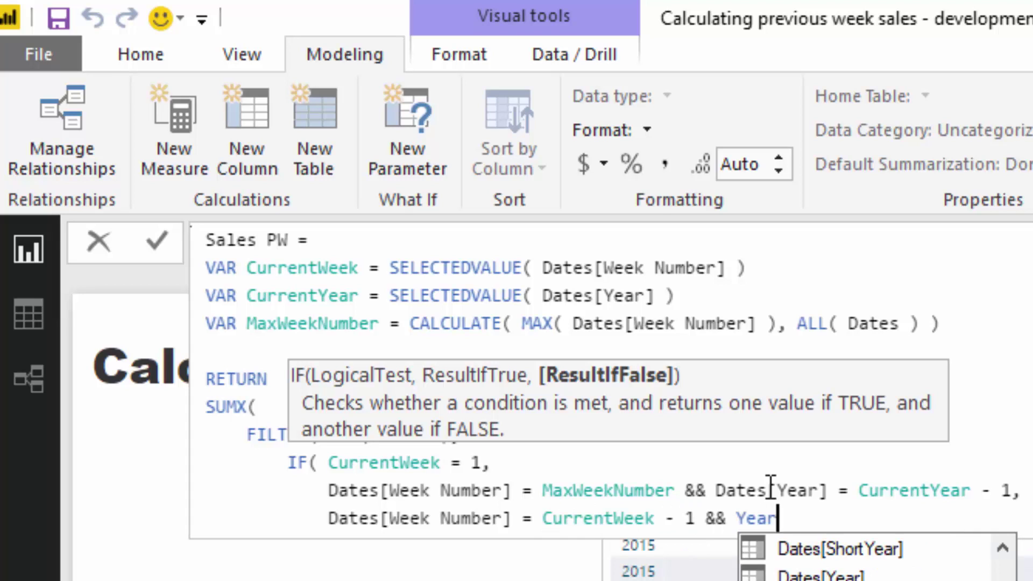
pyautogui.press('Down')
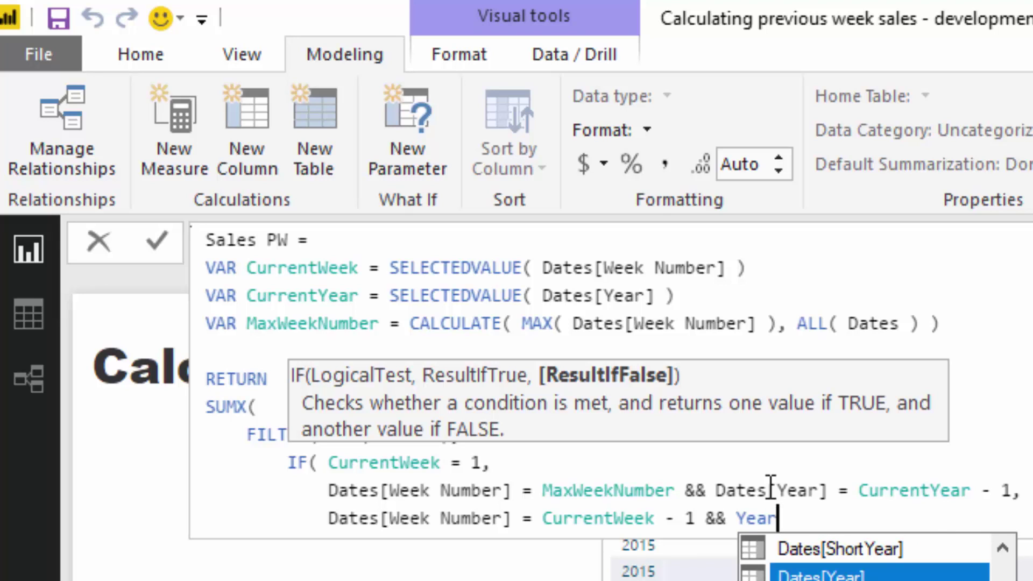
pyautogui.press('Tab')
pyautogui.write('= CurrentYear')
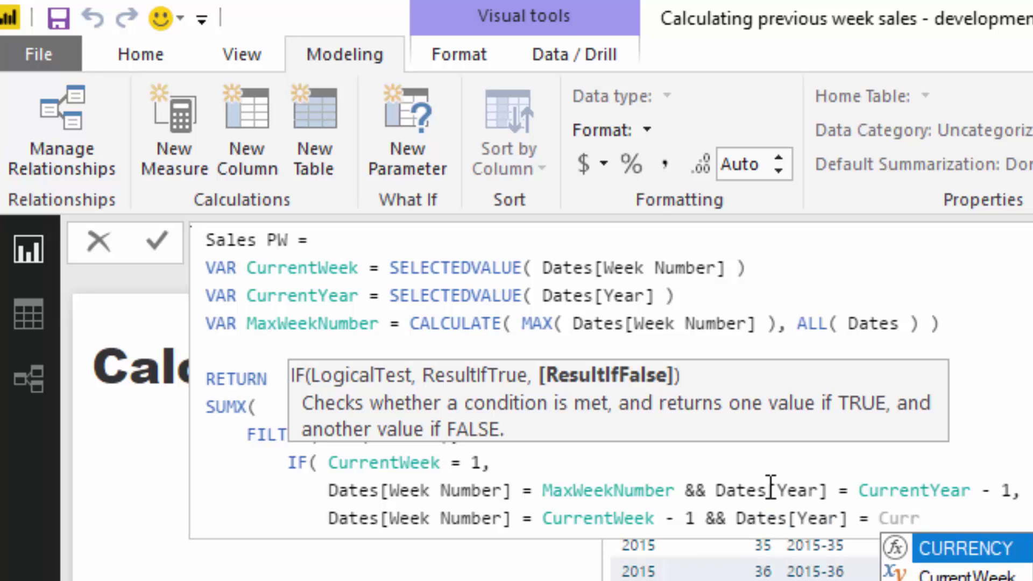
pyautogui.write(' )')
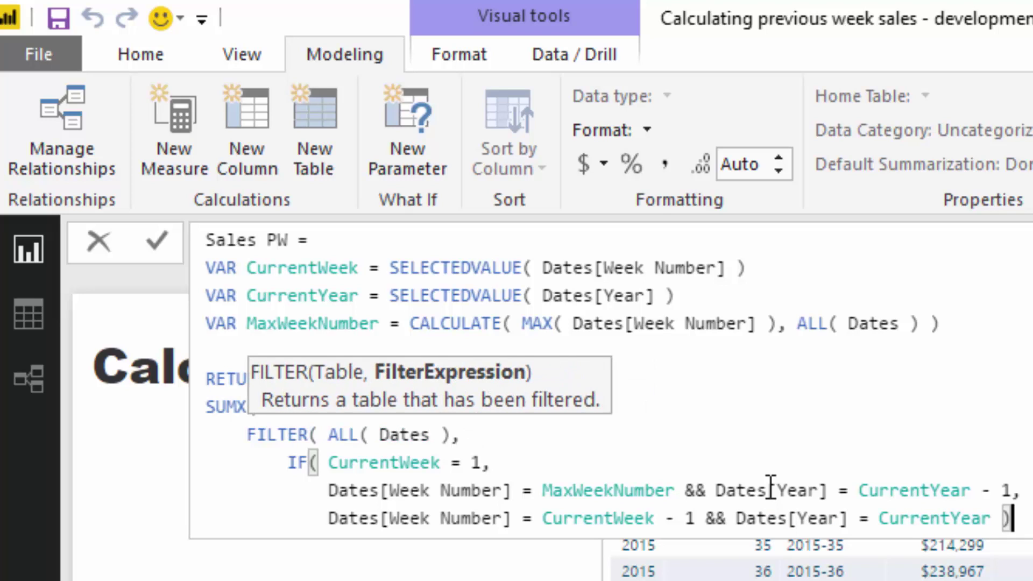
pyautogui.write(' )')
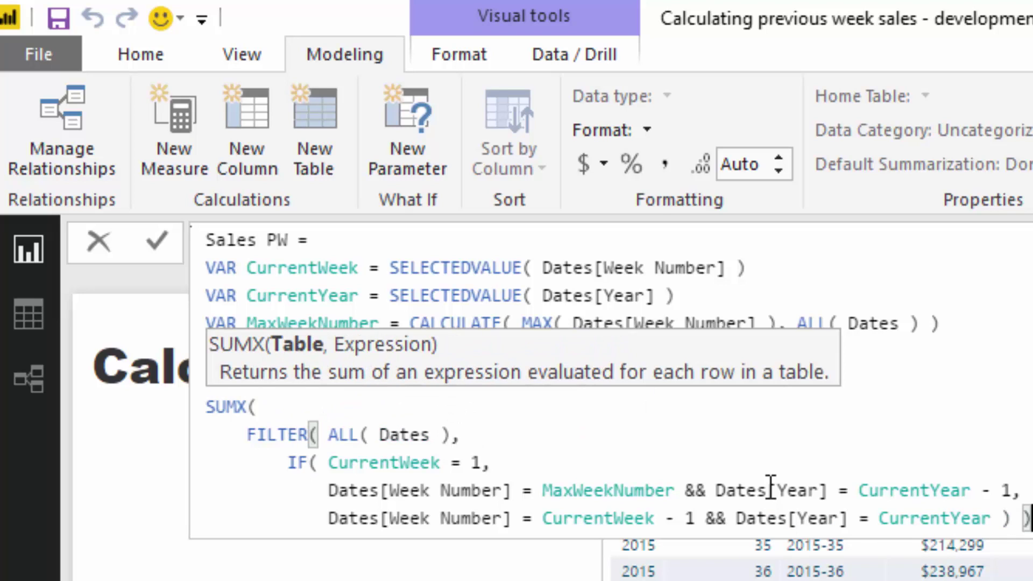
pyautogui.write(',')
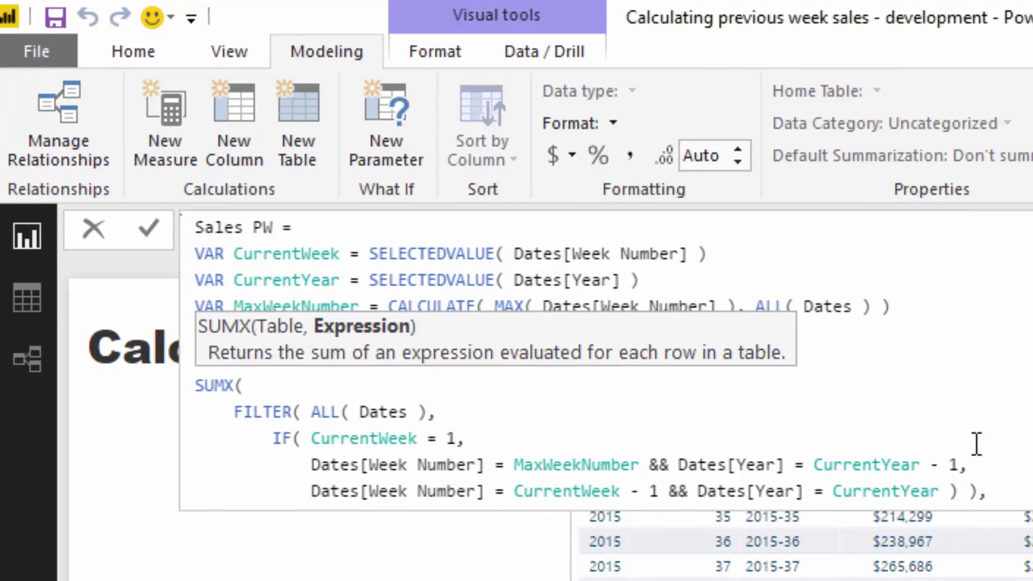
# Add [Total Sales] as the SUMX expression and commit the Sales PW measure.
pyautogui.click(971, 469)
pyautogui.click(995, 469)
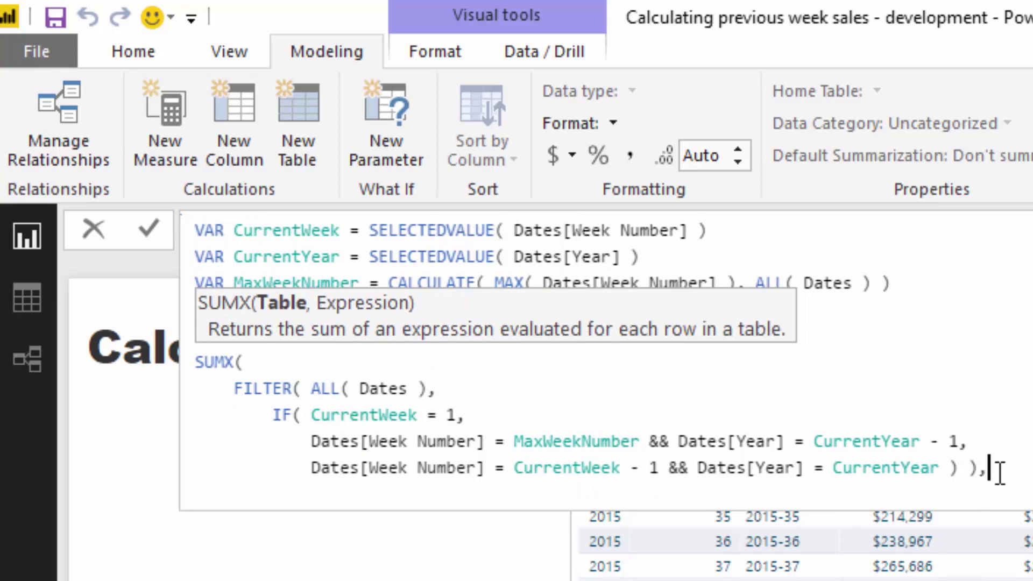
pyautogui.press('Return')
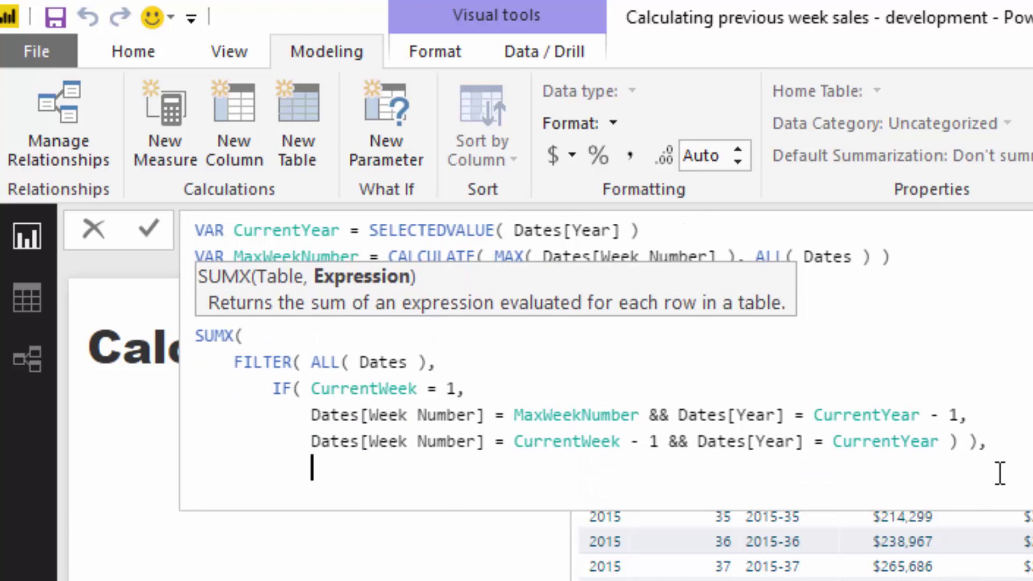
pyautogui.press('BackSpace')
pyautogui.press('BackSpace')
pyautogui.write('Total')
pyautogui.press('Tab')
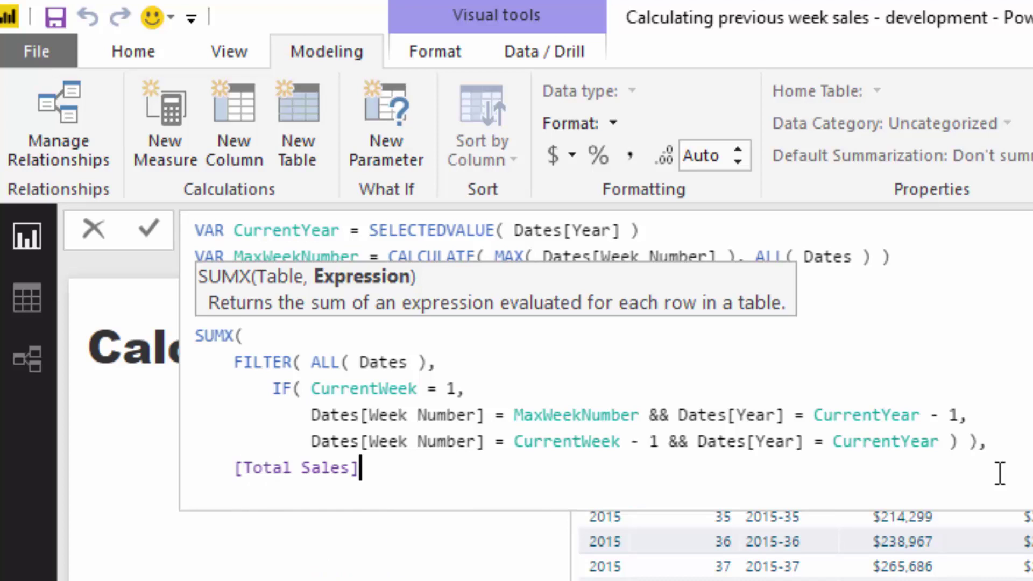
pyautogui.write(')')
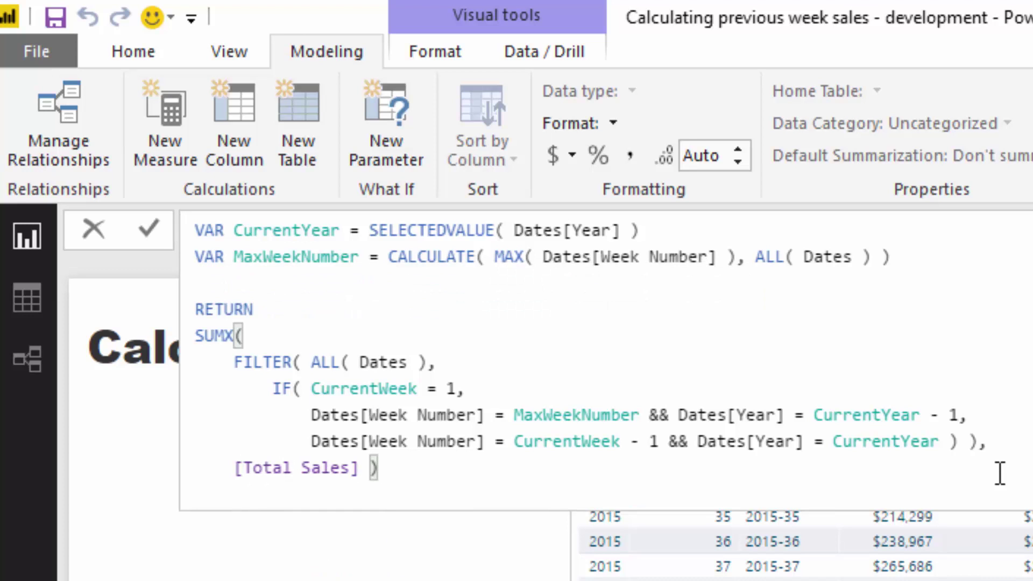
pyautogui.press('Return')
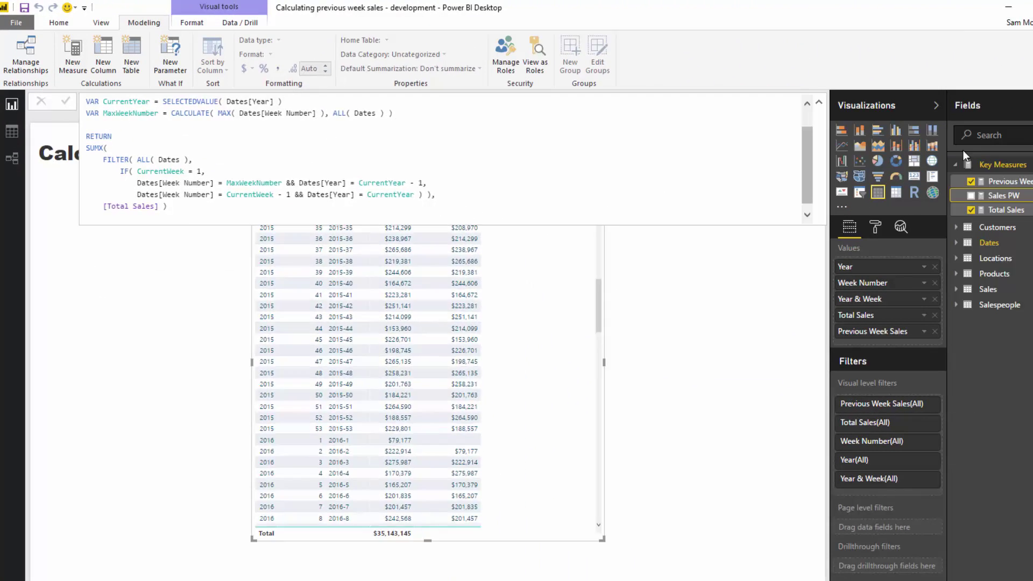
# Add Sales PW to the weekly table and format it as $ English (United States) currency.
pyautogui.moveTo(1001, 195); pyautogui.dragTo(540, 388)
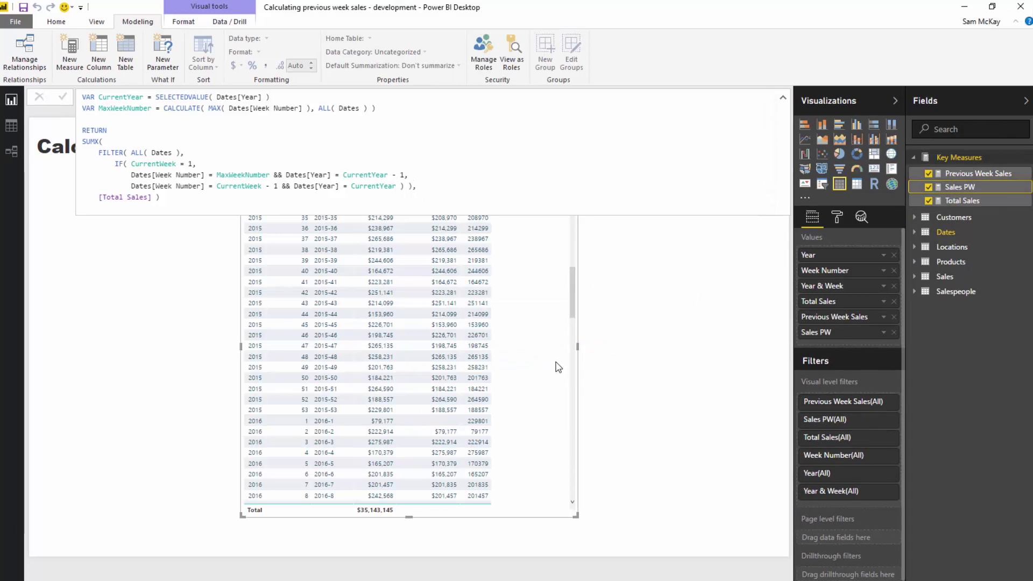
pyautogui.click(960, 187)
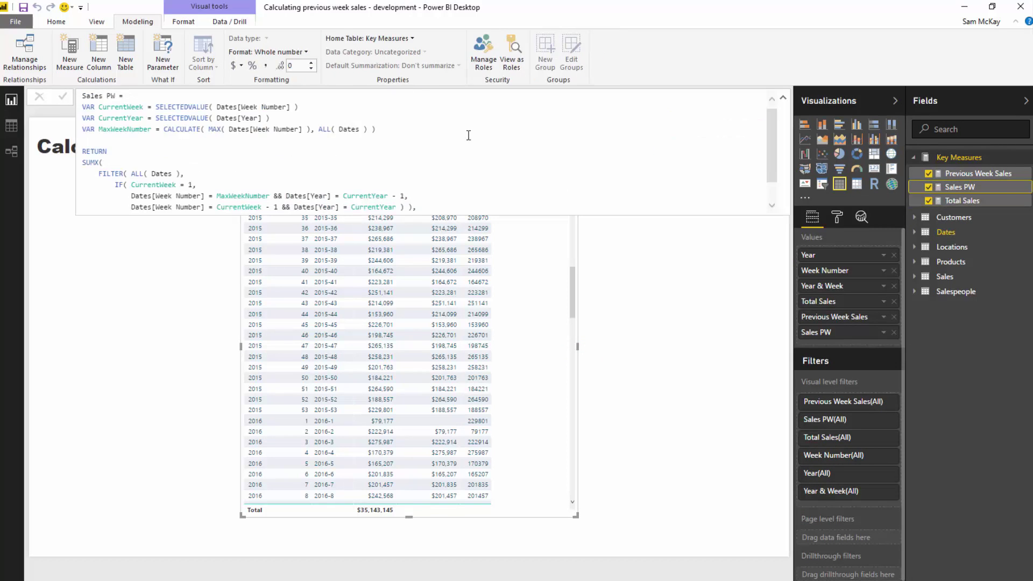
pyautogui.click(240, 66)
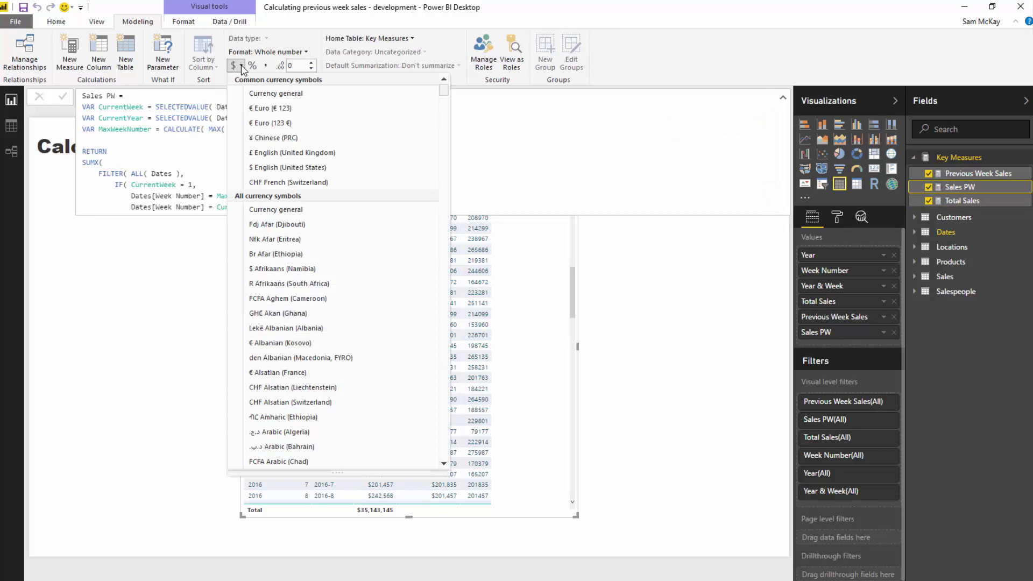
pyautogui.click(261, 167)
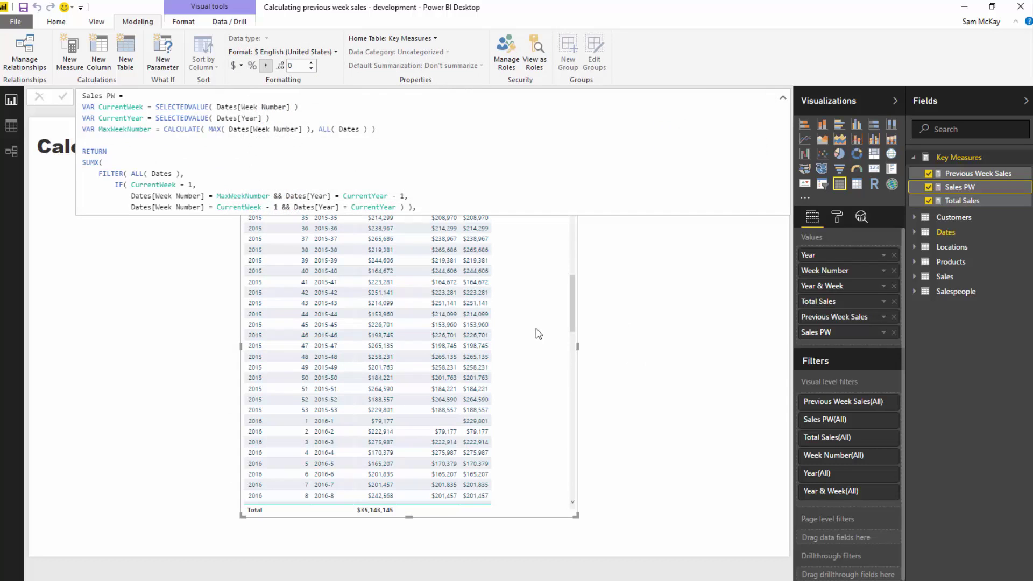
pyautogui.scroll(4, 521, 327)
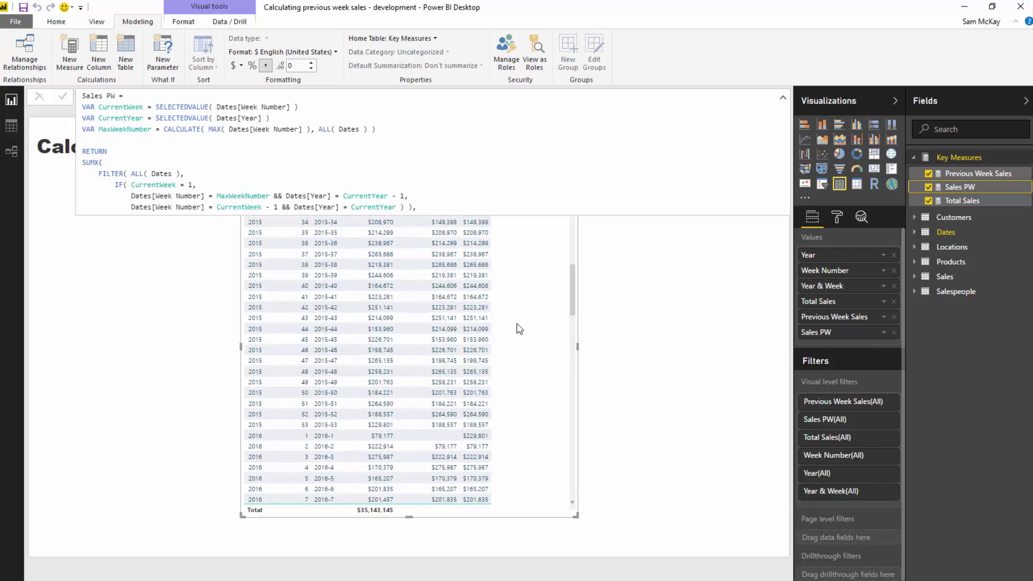
# Widen the Sales PW column and check week 1 rows, e.g. 2017-1 showing $252,688.
pyautogui.click(619, 292)
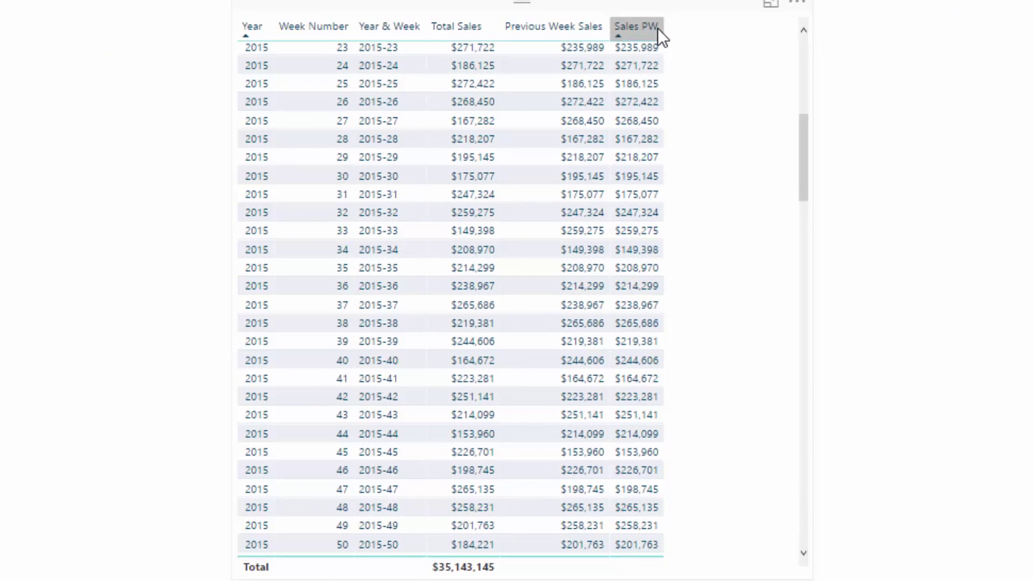
pyautogui.moveTo(665, 26); pyautogui.dragTo(714, 27)
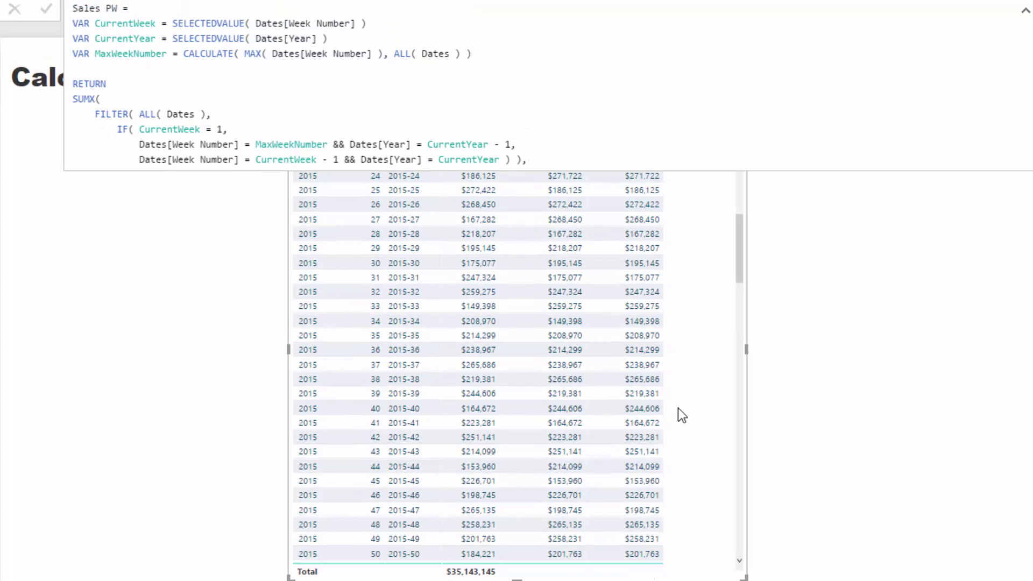
pyautogui.scroll(5, 679, 406)
pyautogui.click(715, 325)
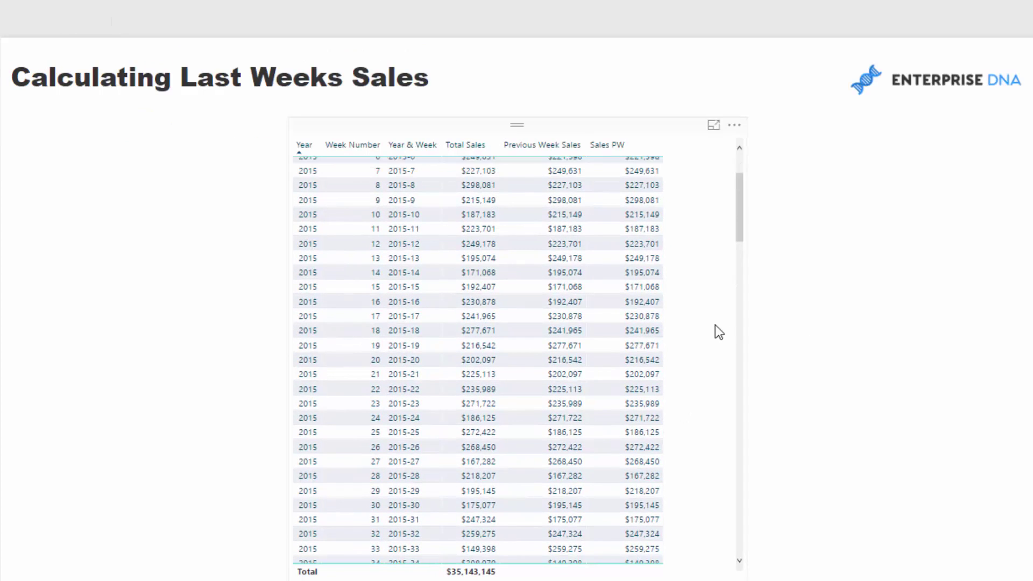
pyautogui.scroll(2, 715, 325)
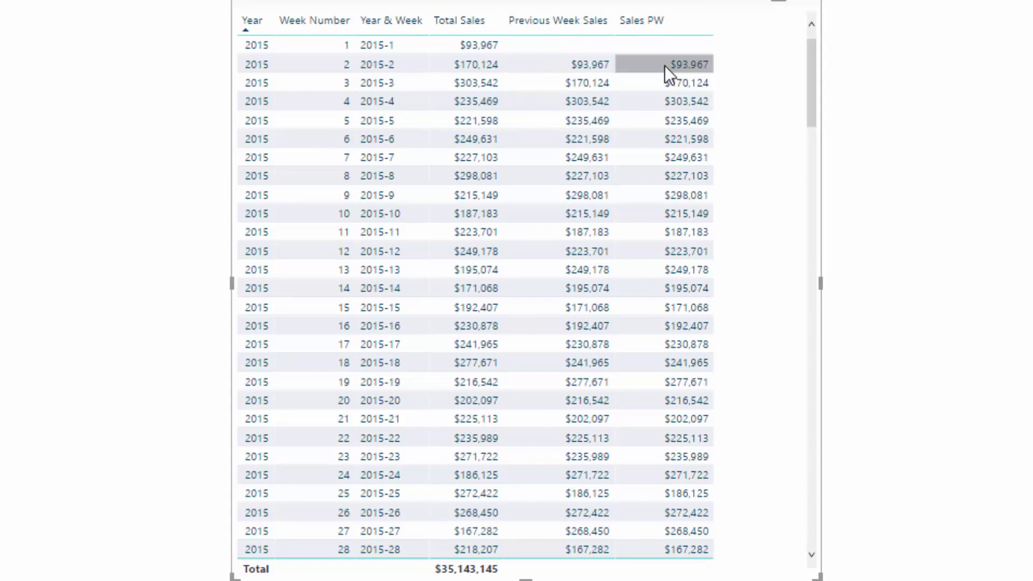
pyautogui.scroll(-2, 680, 143)
pyautogui.scroll(-10, 680, 146)
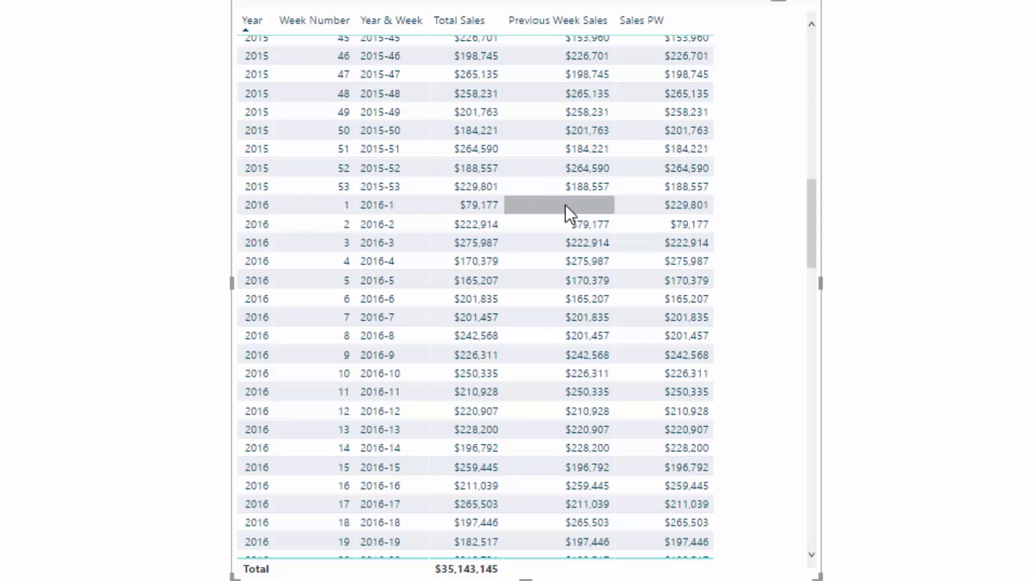
pyautogui.scroll(-5, 666, 212)
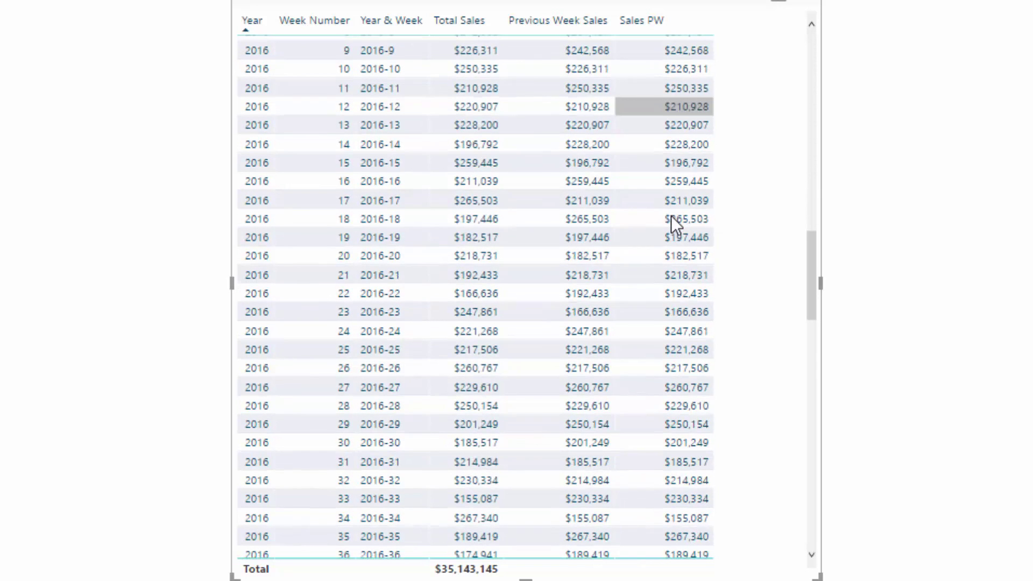
pyautogui.scroll(-10, 670, 215)
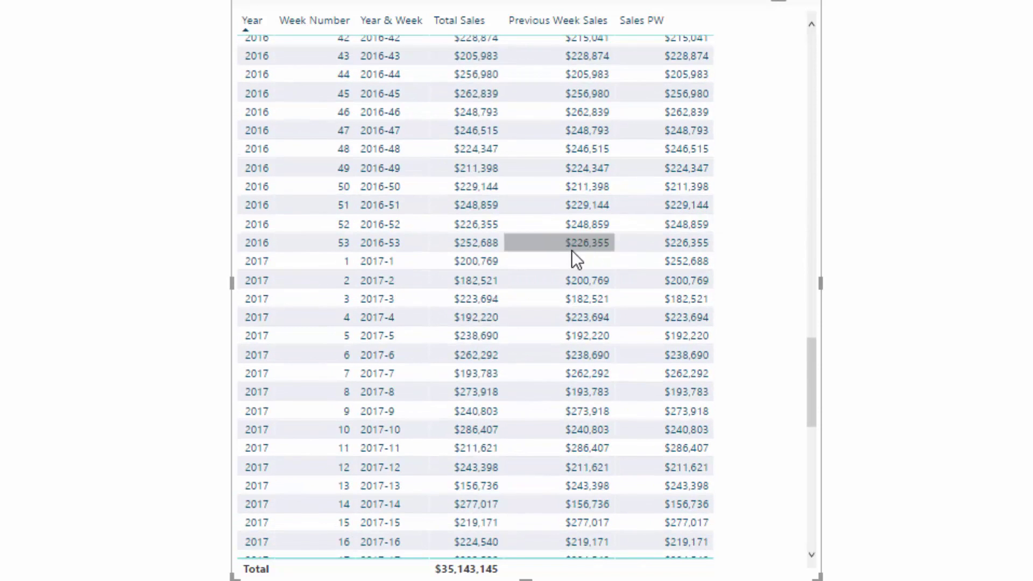
pyautogui.scroll(-11, 432, 263)
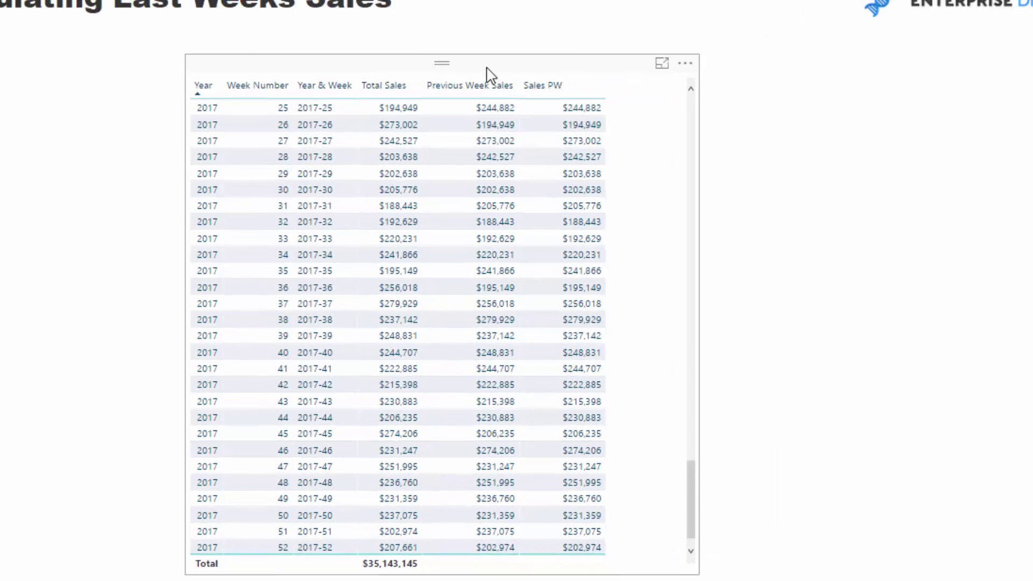
pyautogui.click(490, 72)
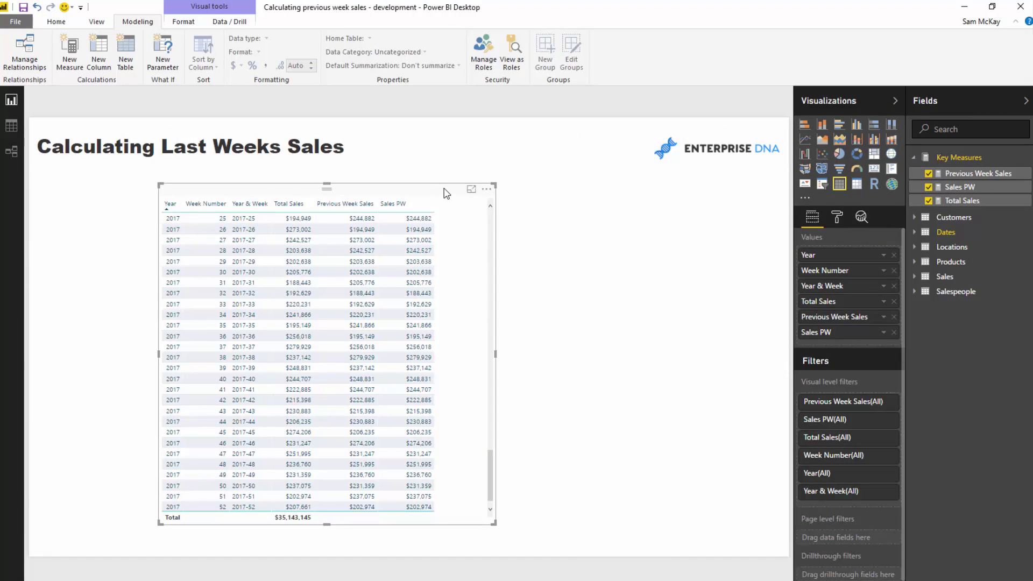
# Move the table left and compare the Previous Week Sales and Sales PW formulas.
pyautogui.moveTo(446, 196); pyautogui.dragTo(406, 198)
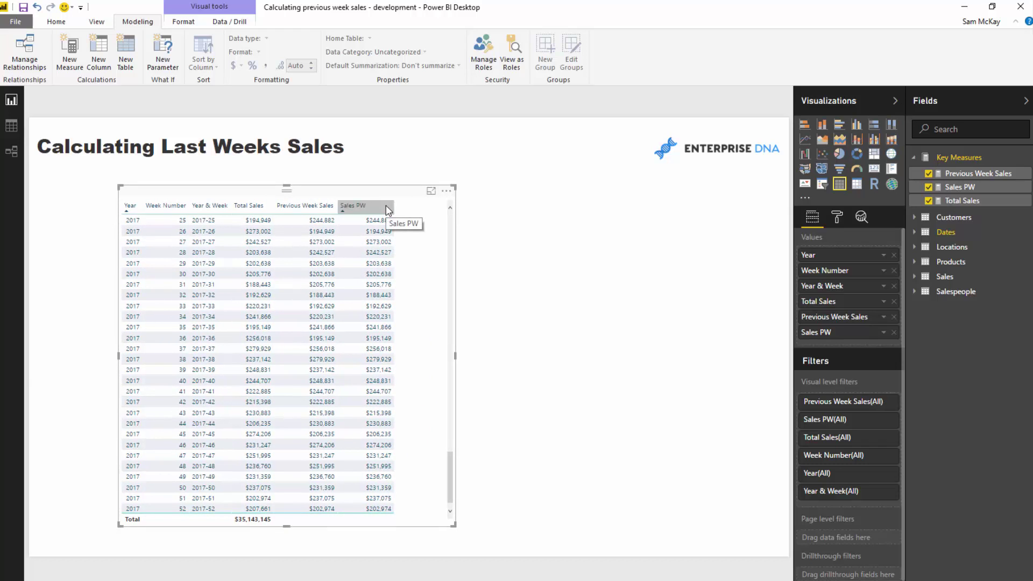
pyautogui.moveTo(406, 197); pyautogui.dragTo(392, 192)
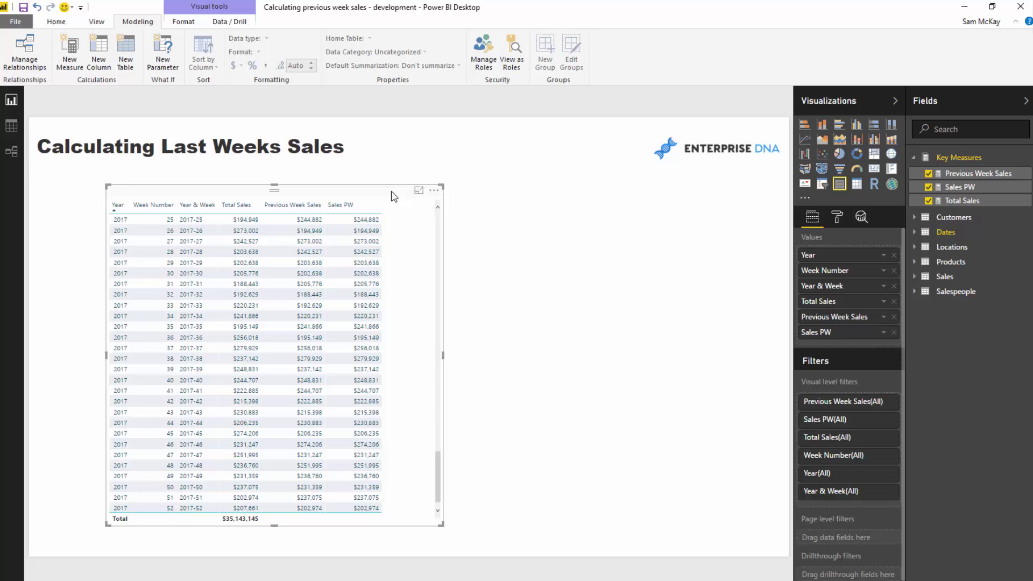
pyautogui.click(916, 175)
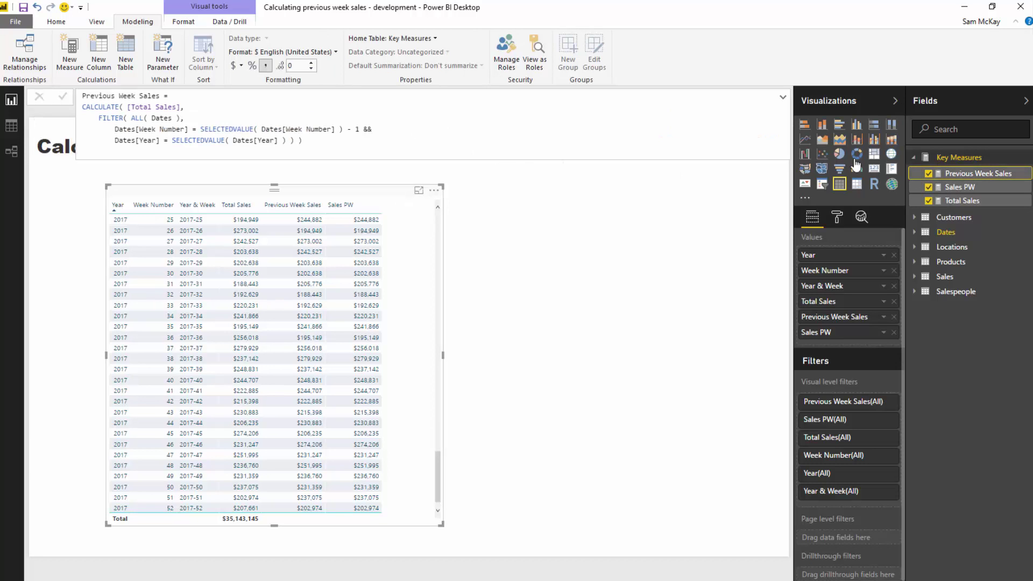
pyautogui.click(959, 187)
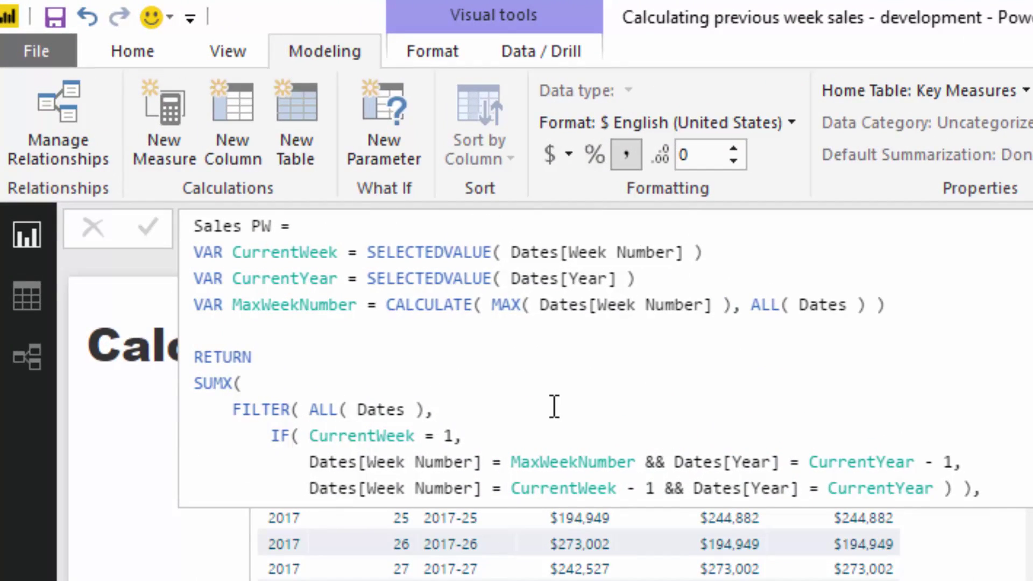
pyautogui.scroll(-1, 554, 407)
pyautogui.scroll(1, 560, 411)
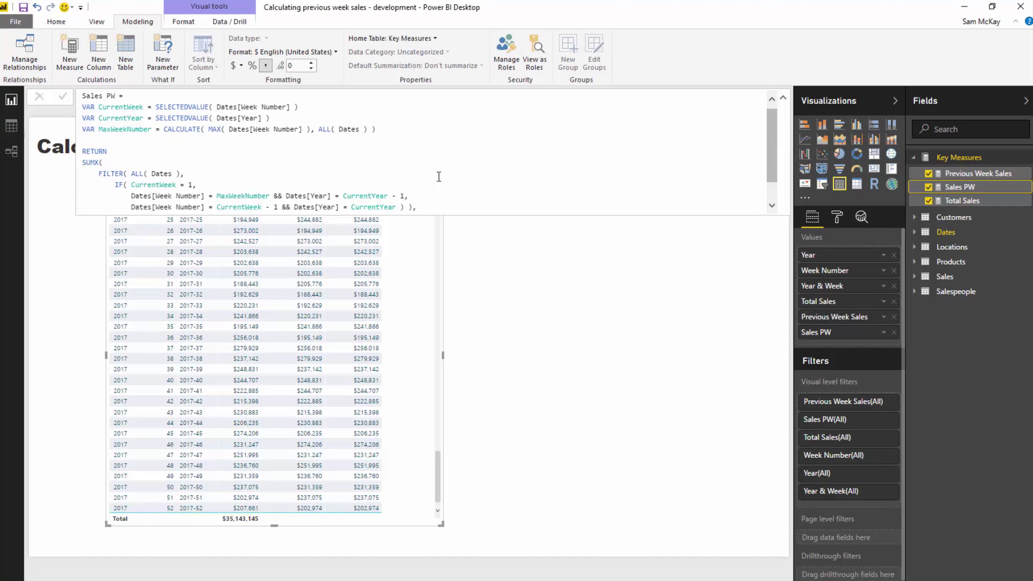
pyautogui.click(517, 289)
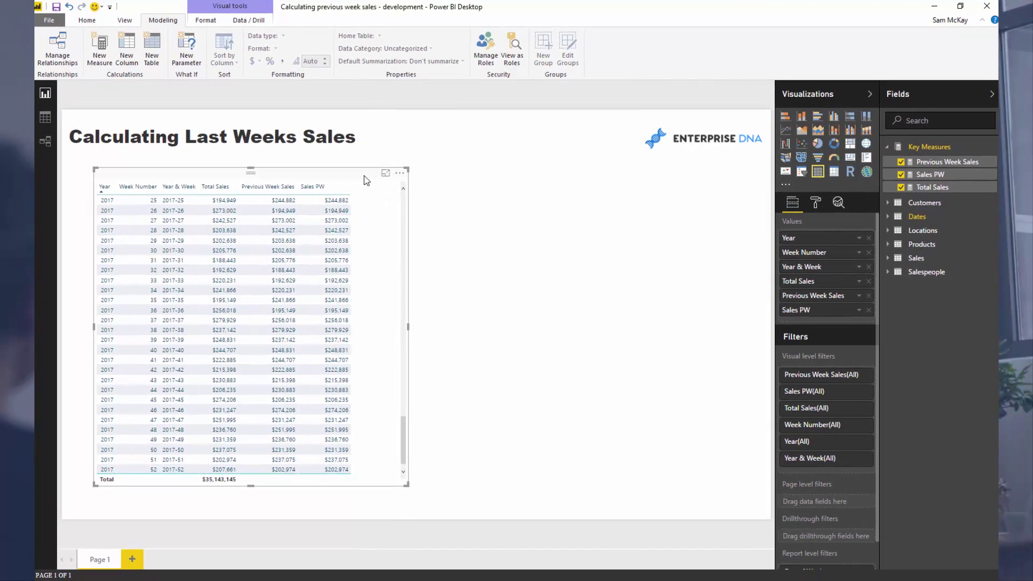
# Duplicate the table visual and place the copy beside the original.
pyautogui.hotkey('ctrl', 'c')
pyautogui.hotkey('ctrl', 'v')
pyautogui.moveTo(408, 215); pyautogui.dragTo(724, 215)
pyautogui.moveTo(382, 267); pyautogui.dragTo(362, 265)
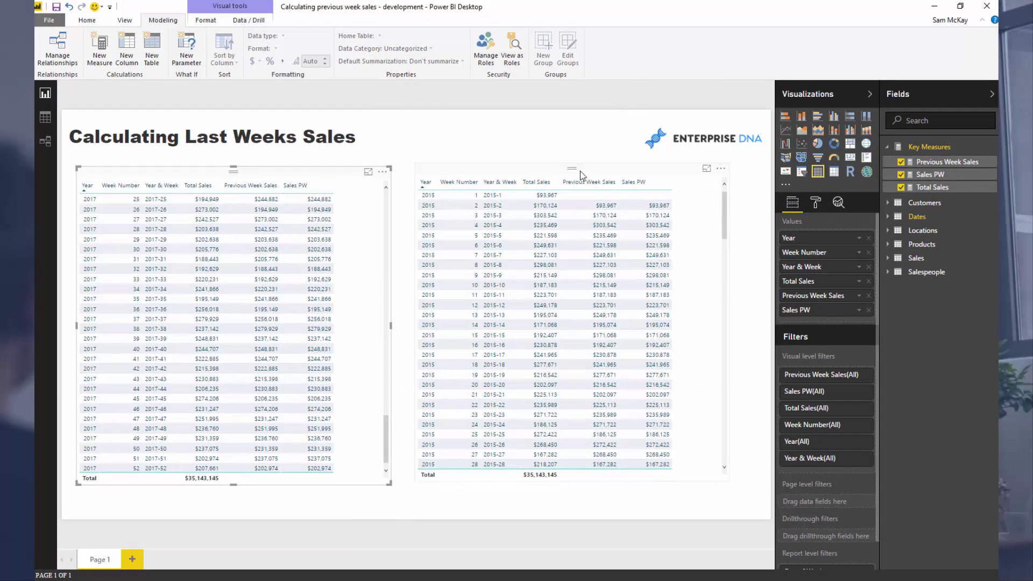
pyautogui.moveTo(580, 170); pyautogui.dragTo(574, 170)
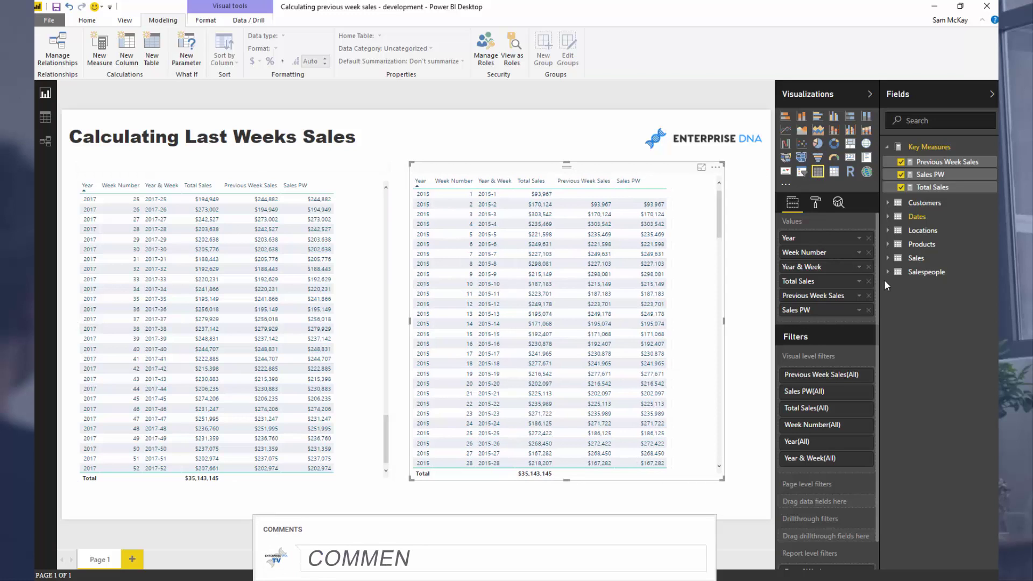
# Turn the copy into a clustered column chart of Total Sales and Sales PW by Year & Week.
pyautogui.click(869, 295)
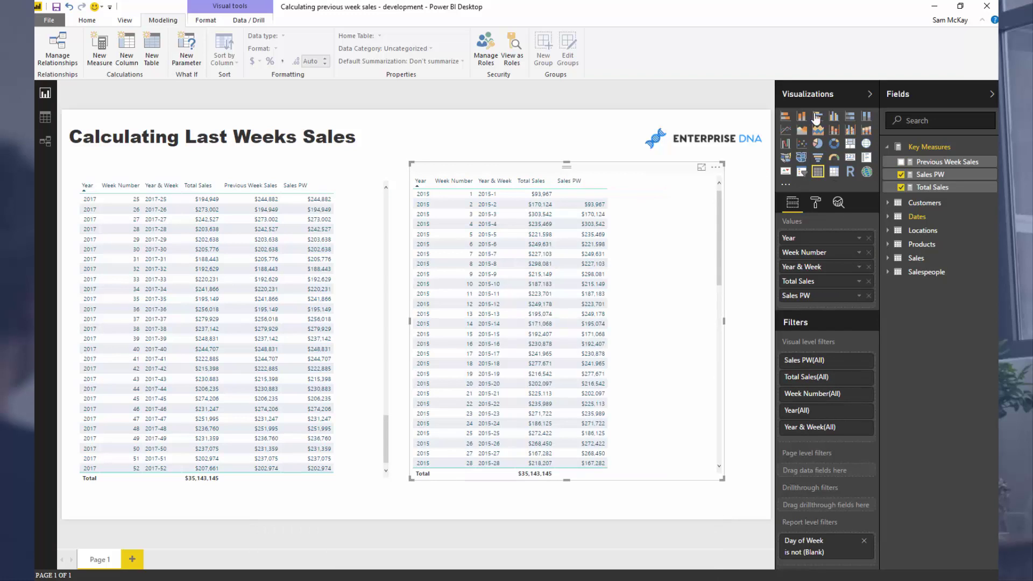
pyautogui.click(834, 118)
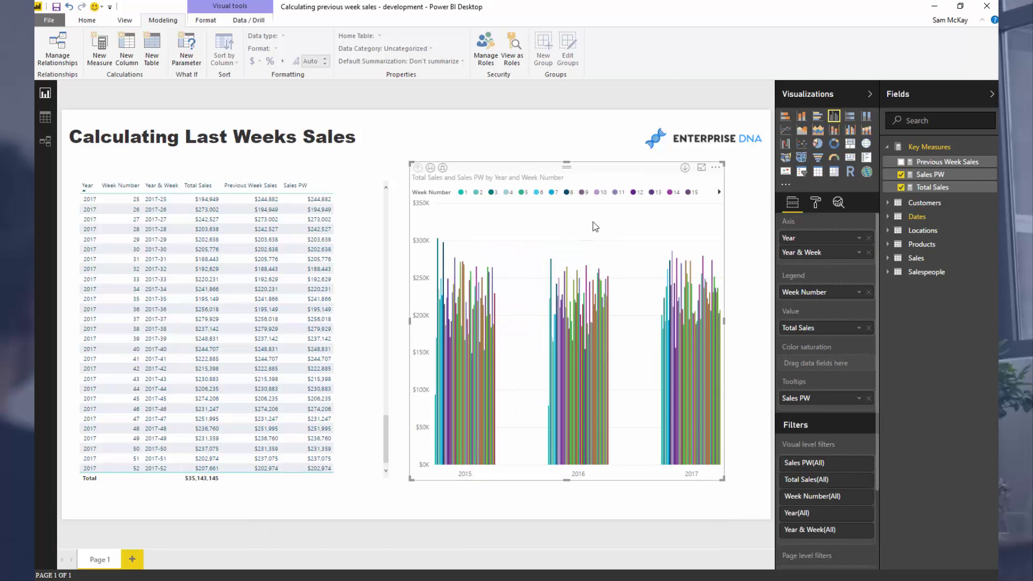
pyautogui.moveTo(411, 479); pyautogui.dragTo(407, 323)
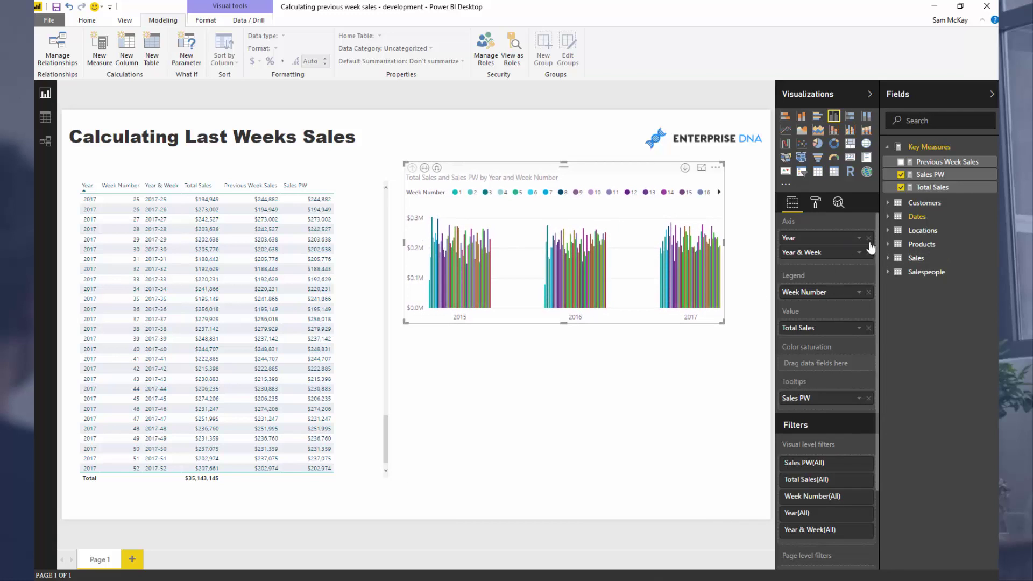
pyautogui.click(868, 238)
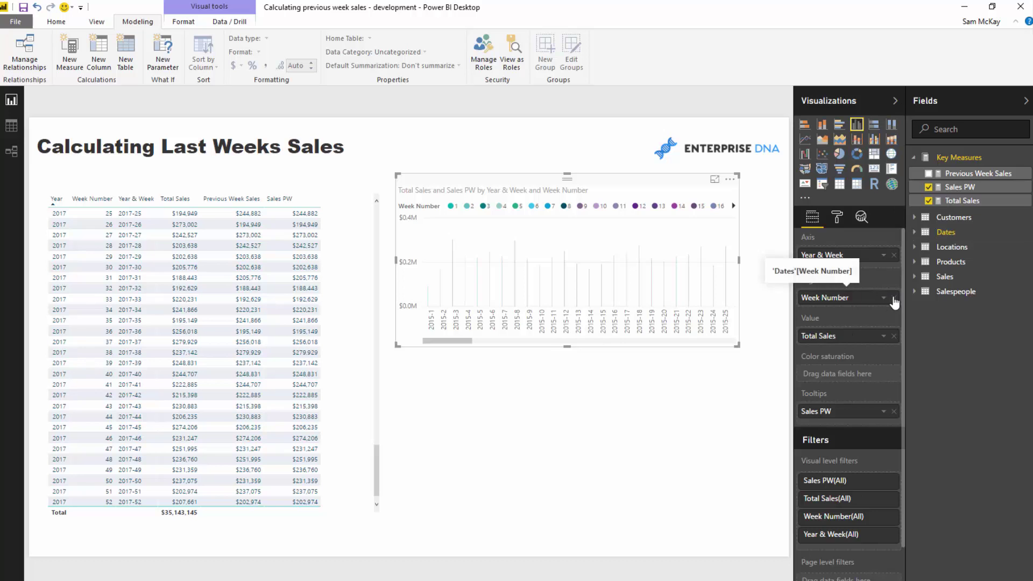
pyautogui.click(893, 298)
pyautogui.moveTo(823, 414); pyautogui.dragTo(839, 347)
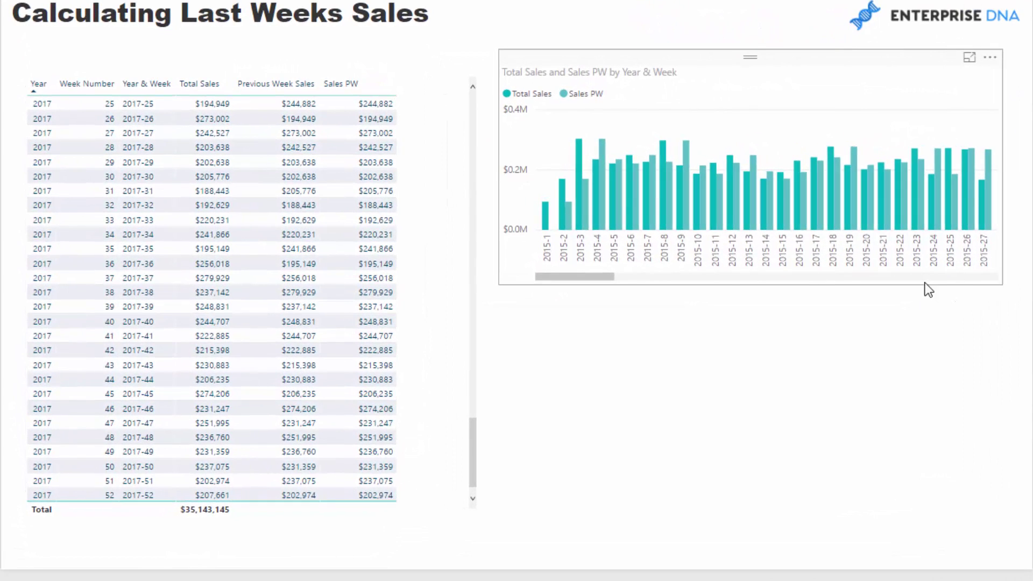
pyautogui.click(384, 228)
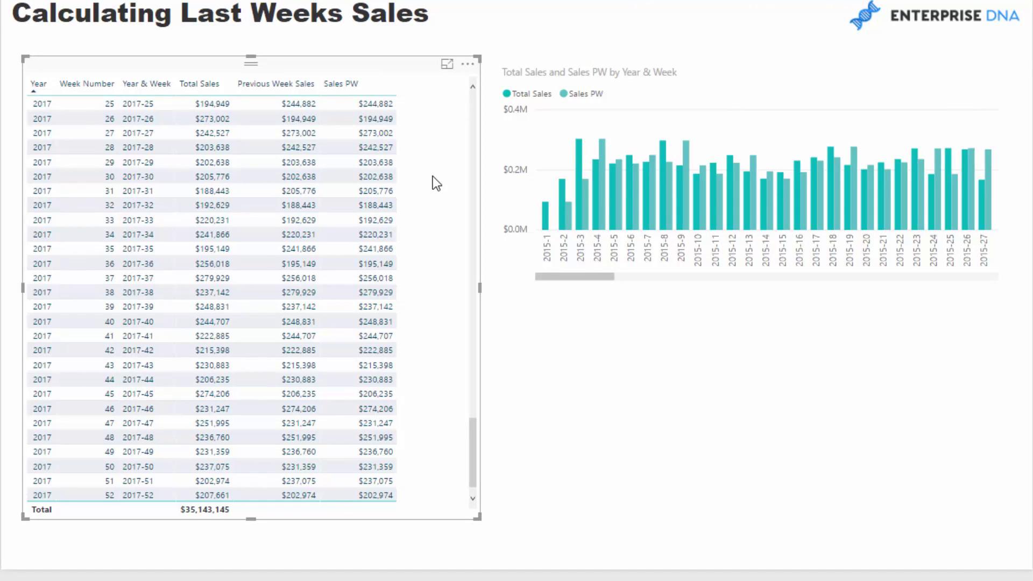
# Nudge the table slightly up and right and review the Sales PW DAX formula.
pyautogui.moveTo(433, 176); pyautogui.dragTo(447, 169)
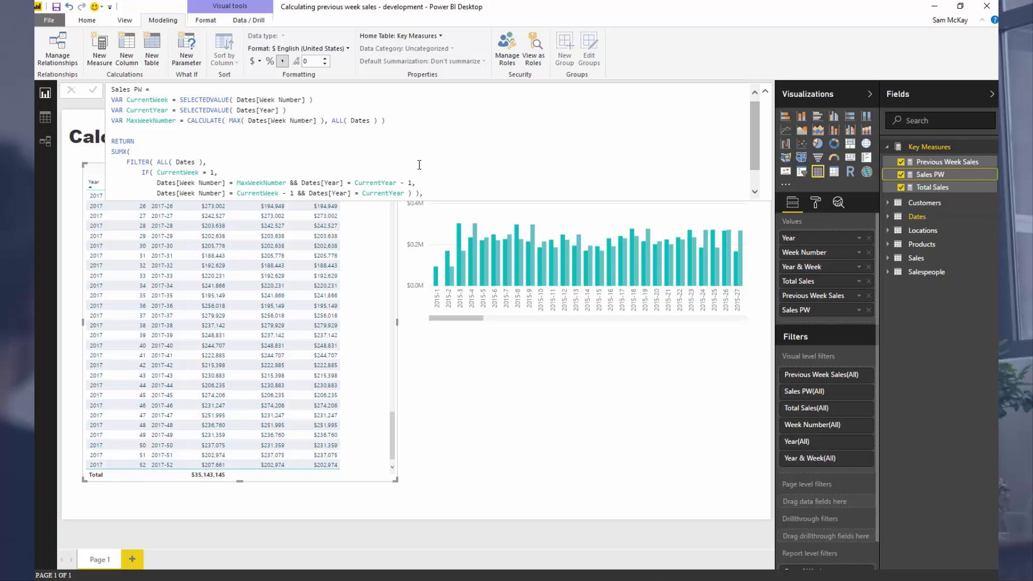
pyautogui.scroll(-1, 420, 165)
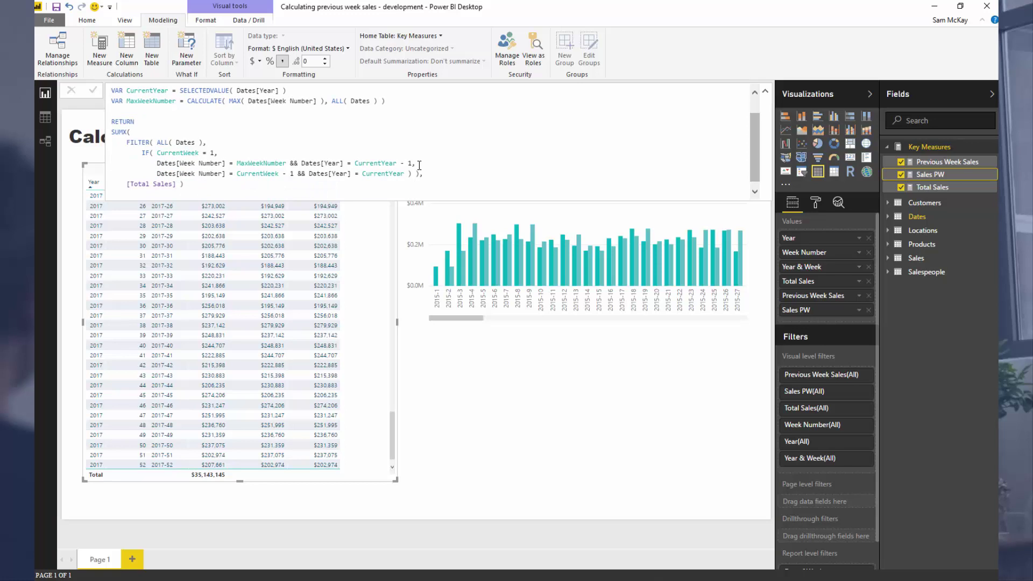
pyautogui.scroll(1, 419, 165)
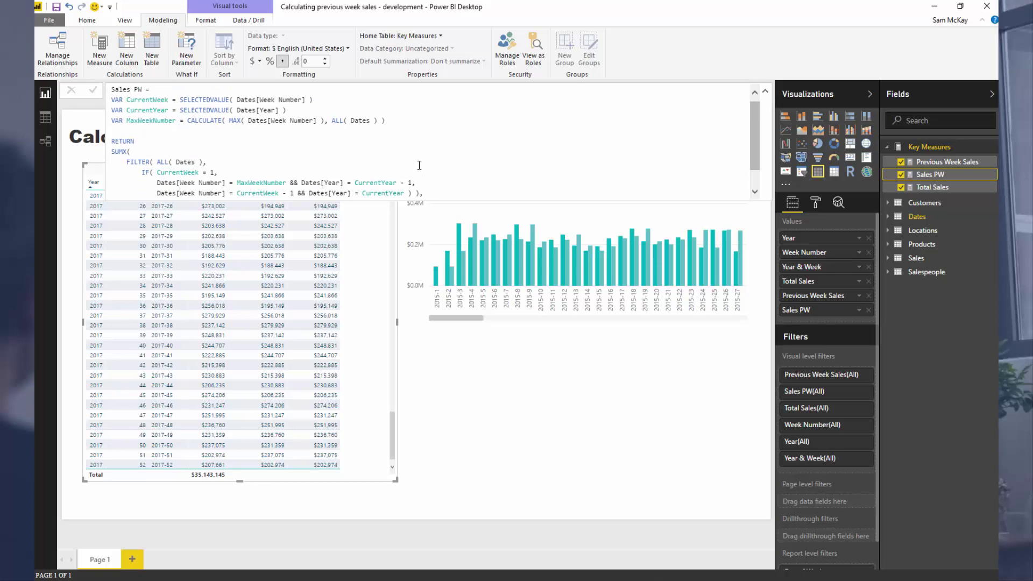